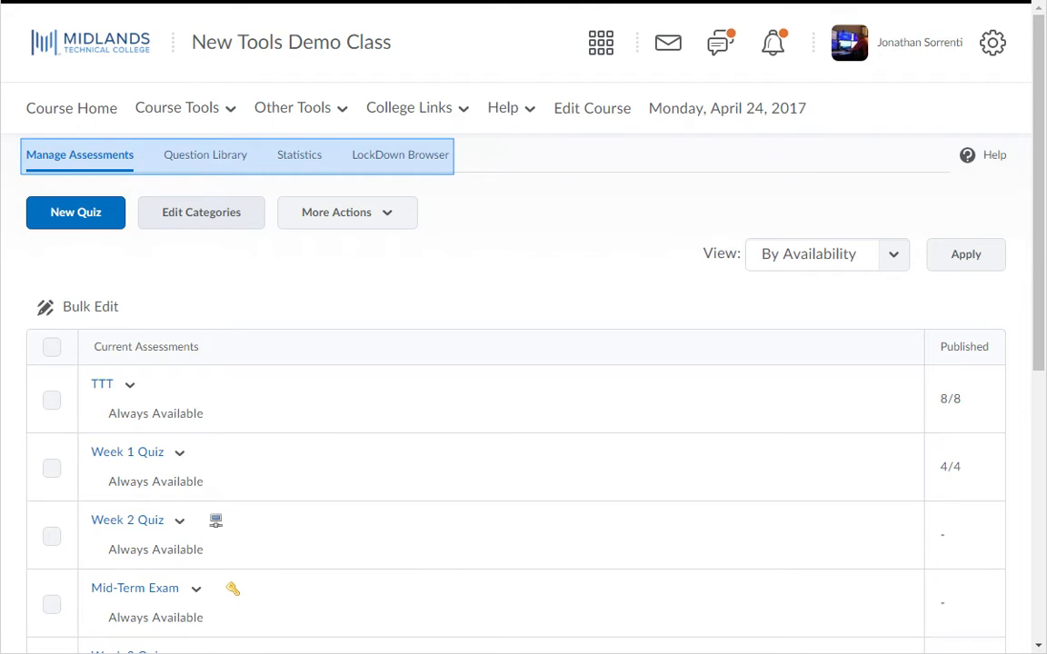
key("Tab")
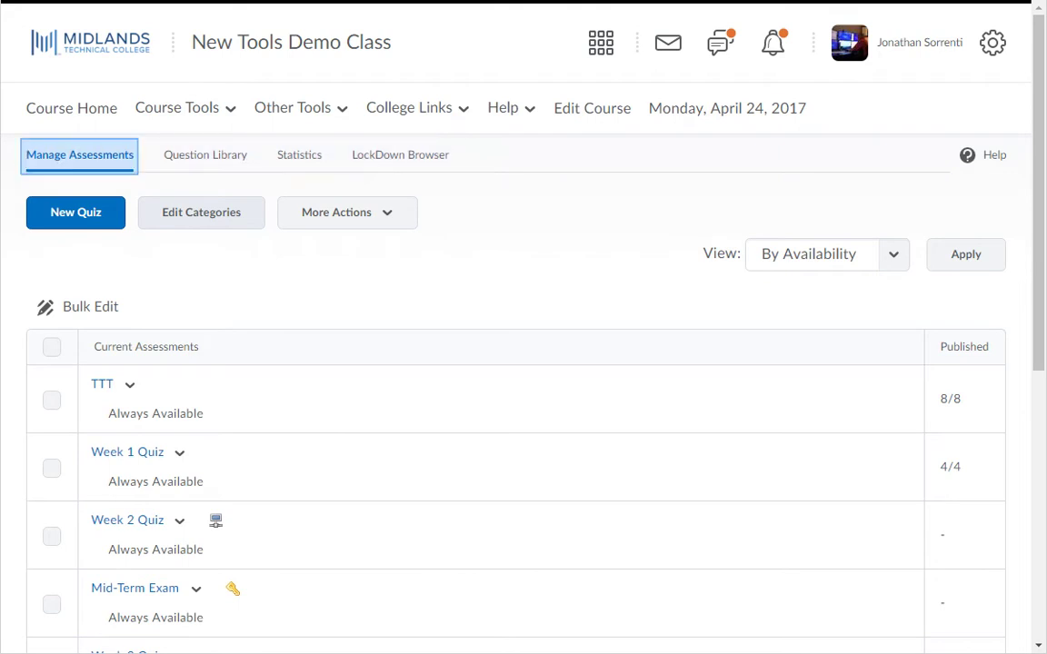
key("Right")
key("Right")
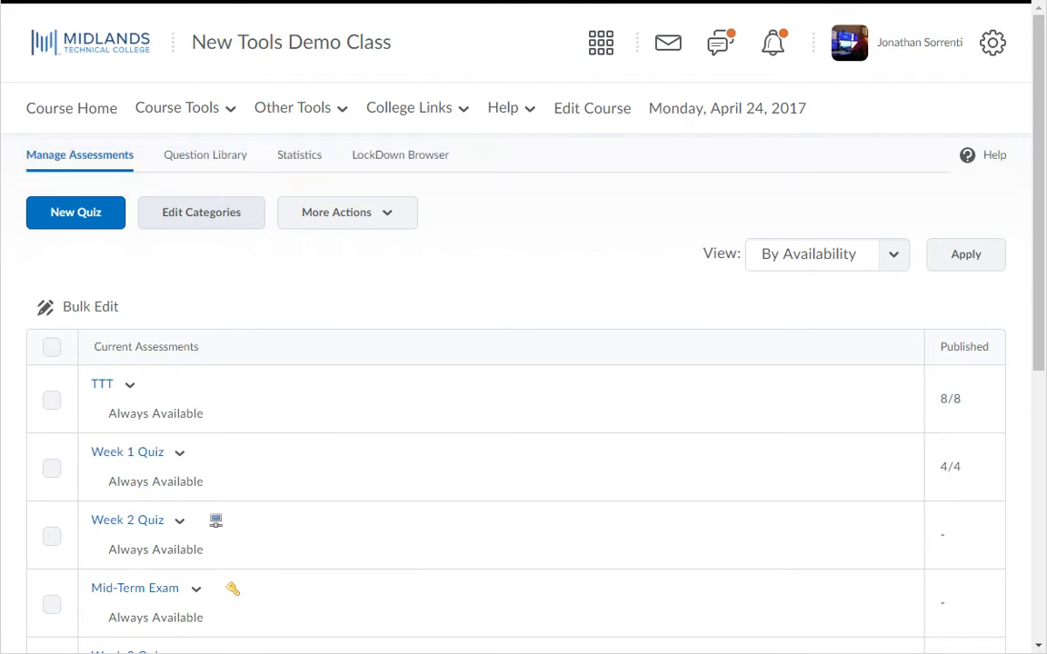
key("Right")
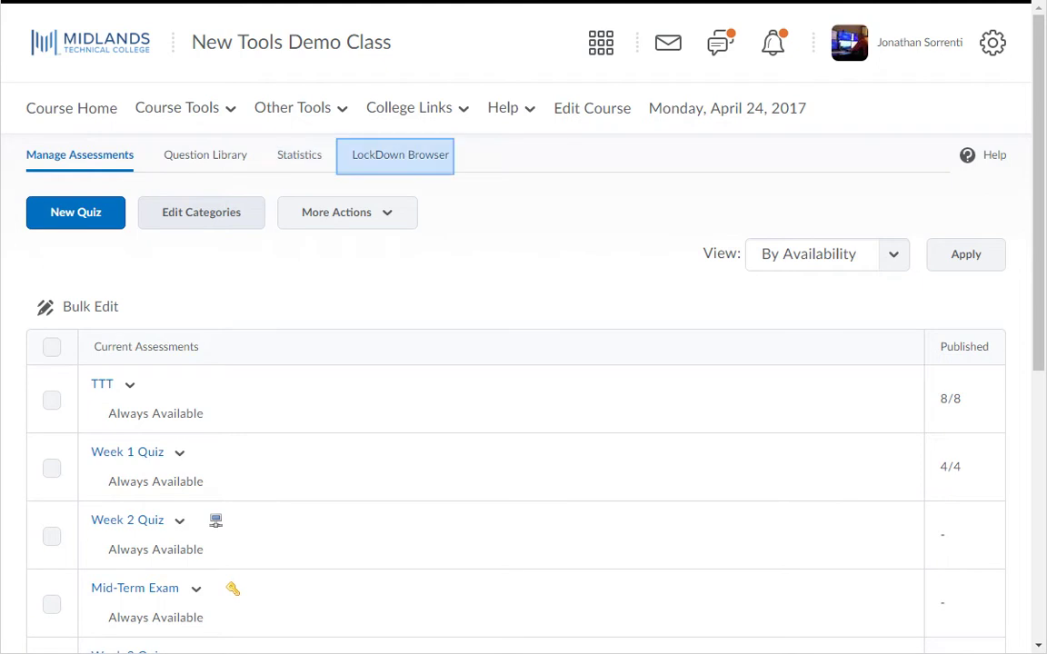
Create and save a new section named "Chapter 2" in the course's Question Library.
left_click(181, 166)
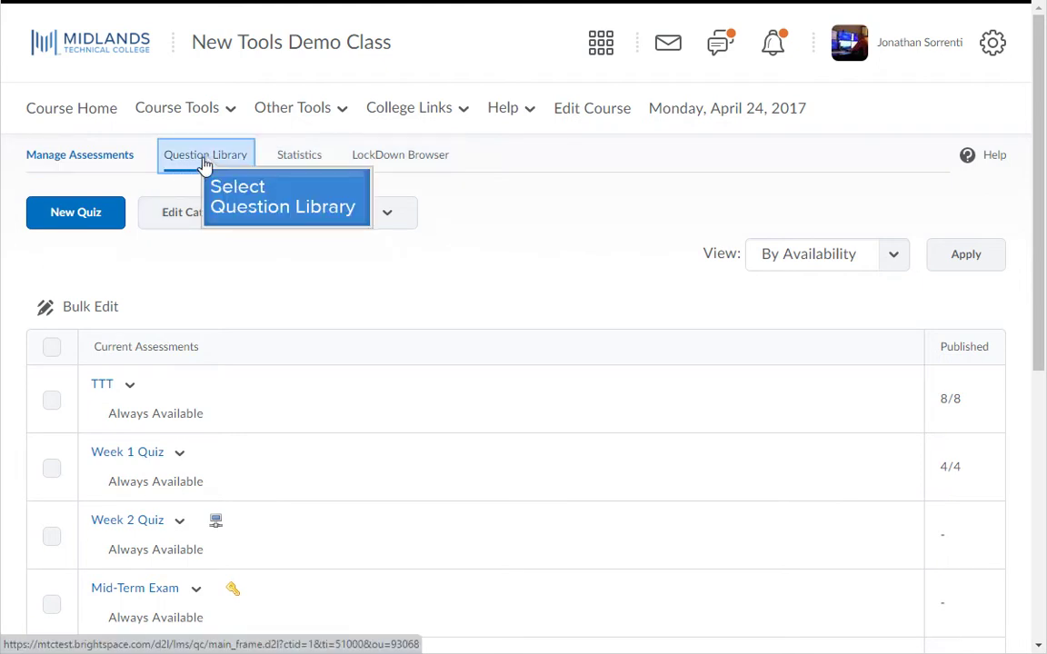
left_click(208, 161)
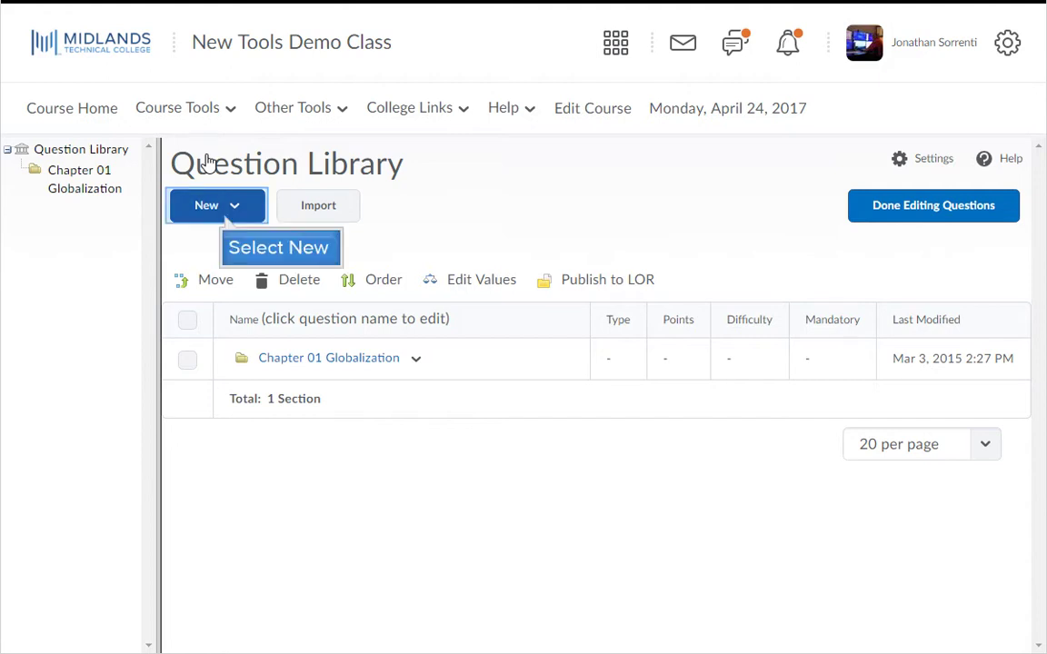
left_click(226, 222)
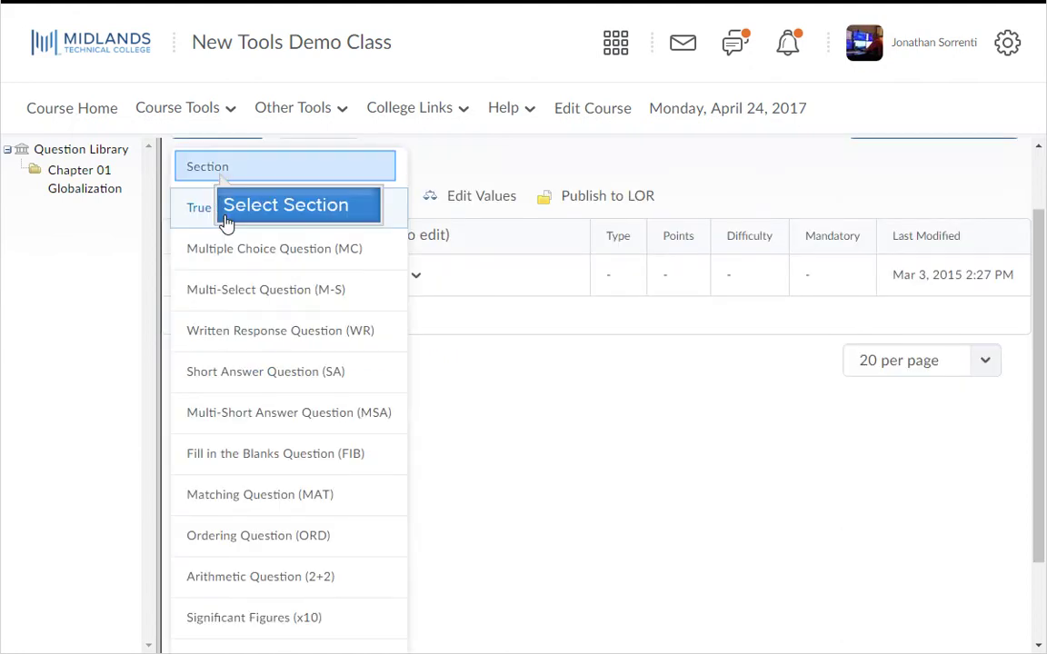
left_click(218, 167)
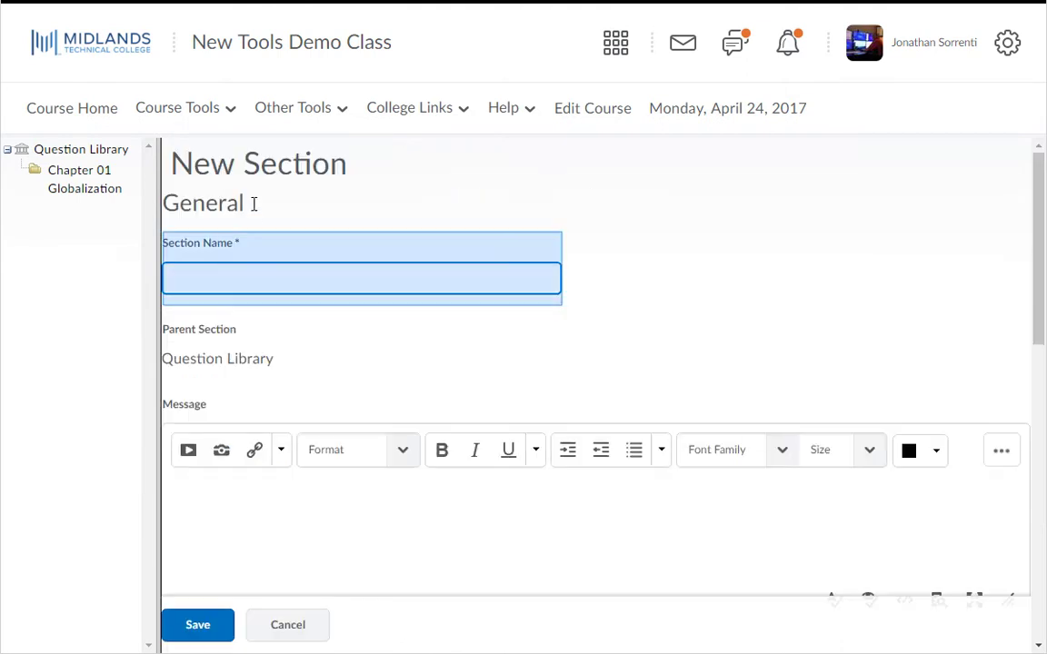
left_click(262, 275)
type("Chapter 2")
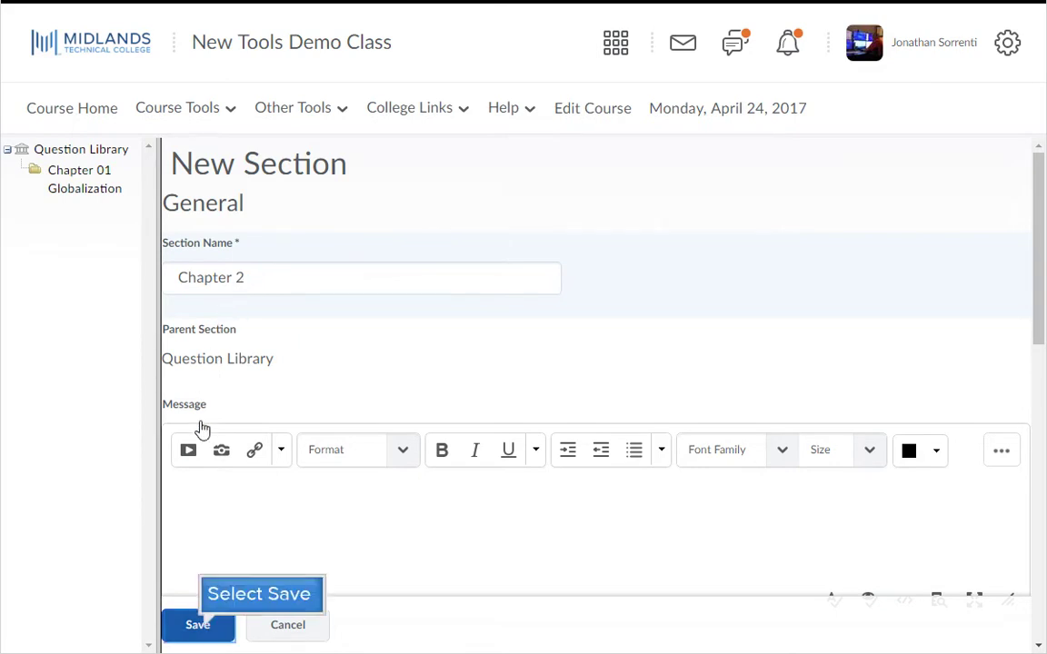
left_click(195, 631)
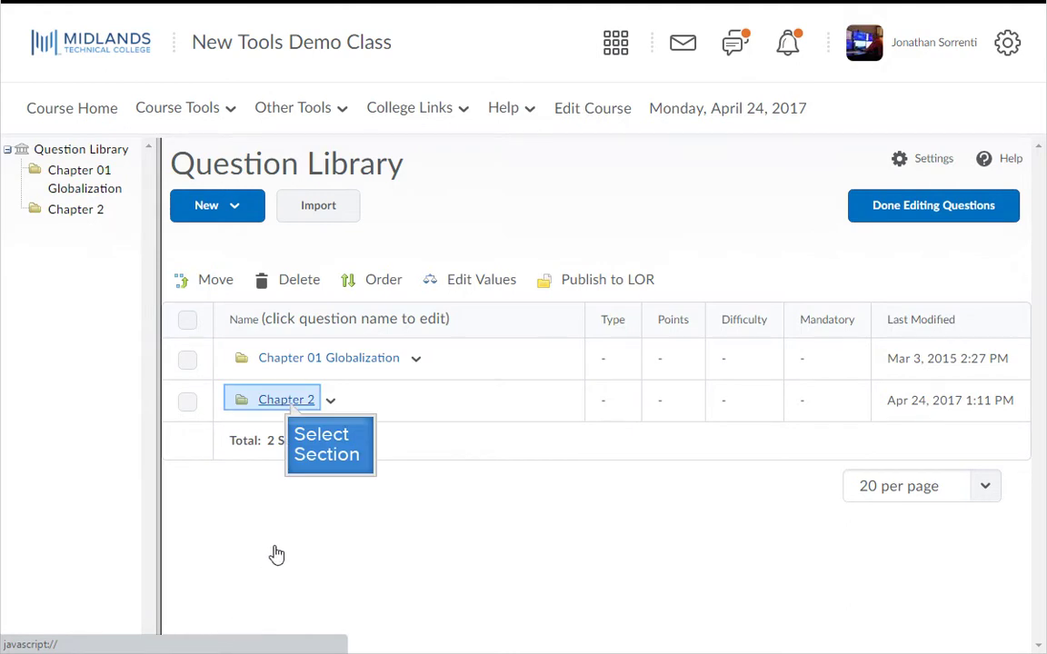
Start a True or False question inside the Chapter 2 section with the text "The sky is blue on a cloudy day.".
left_click(289, 402)
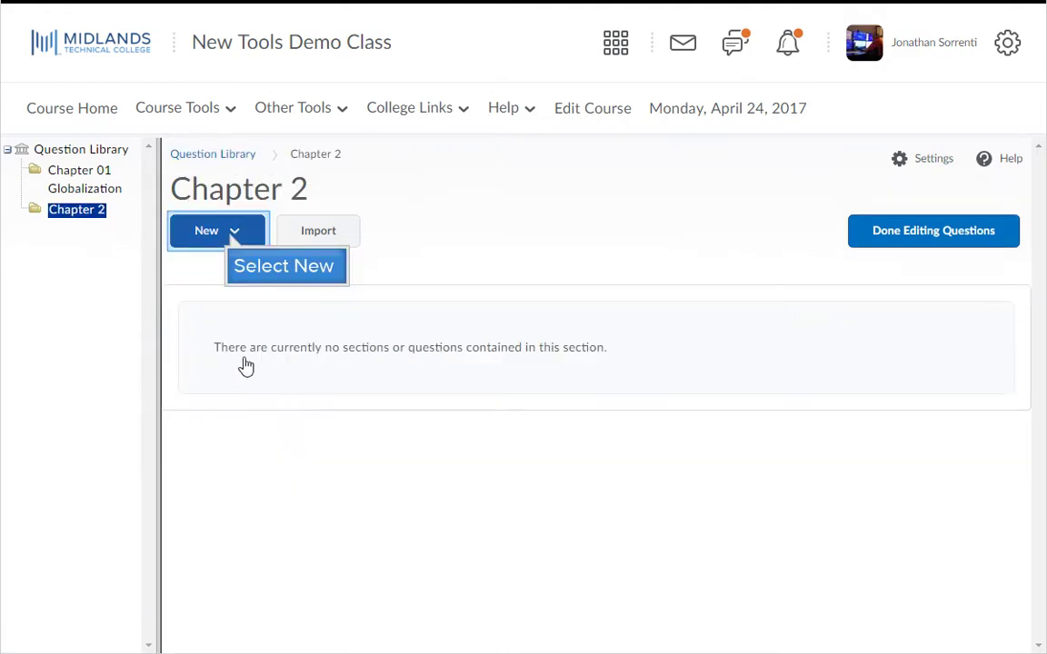
left_click(219, 231)
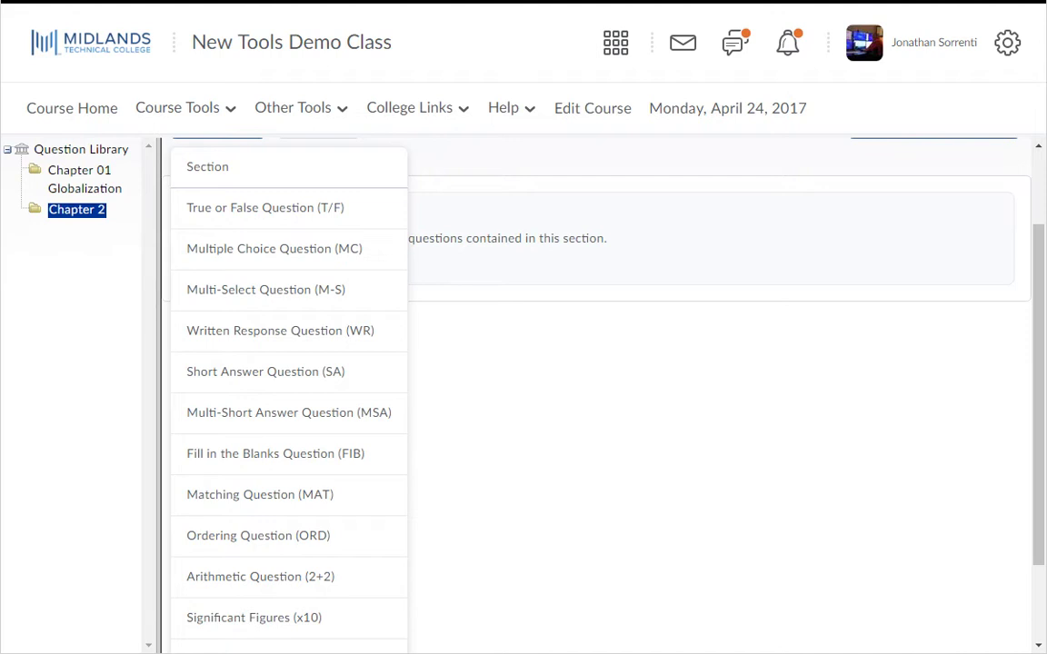
left_click(248, 216)
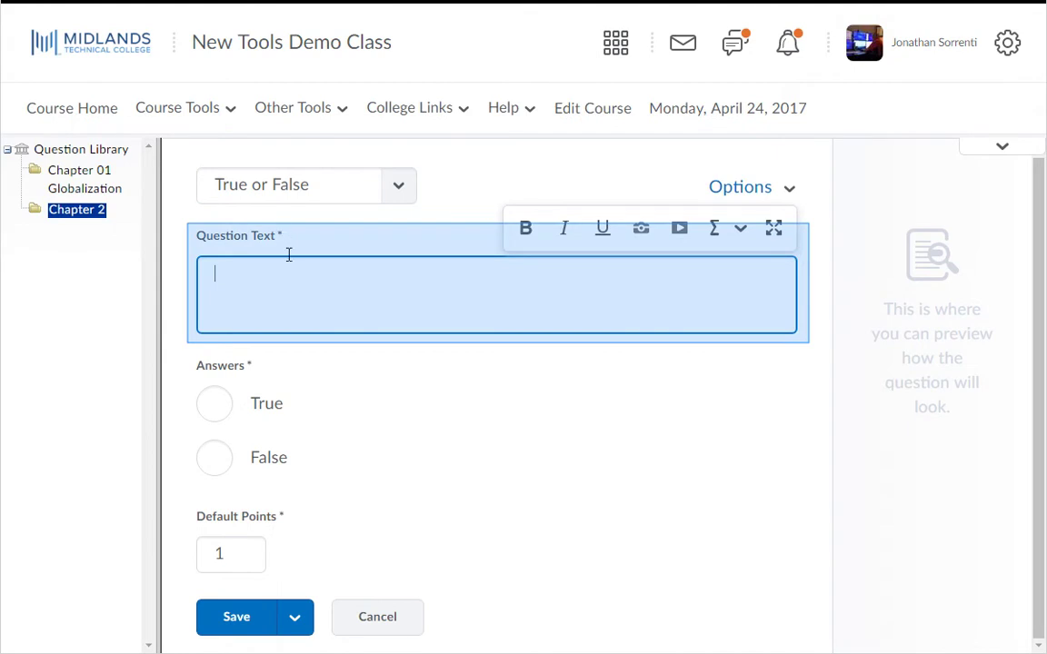
left_click(293, 292)
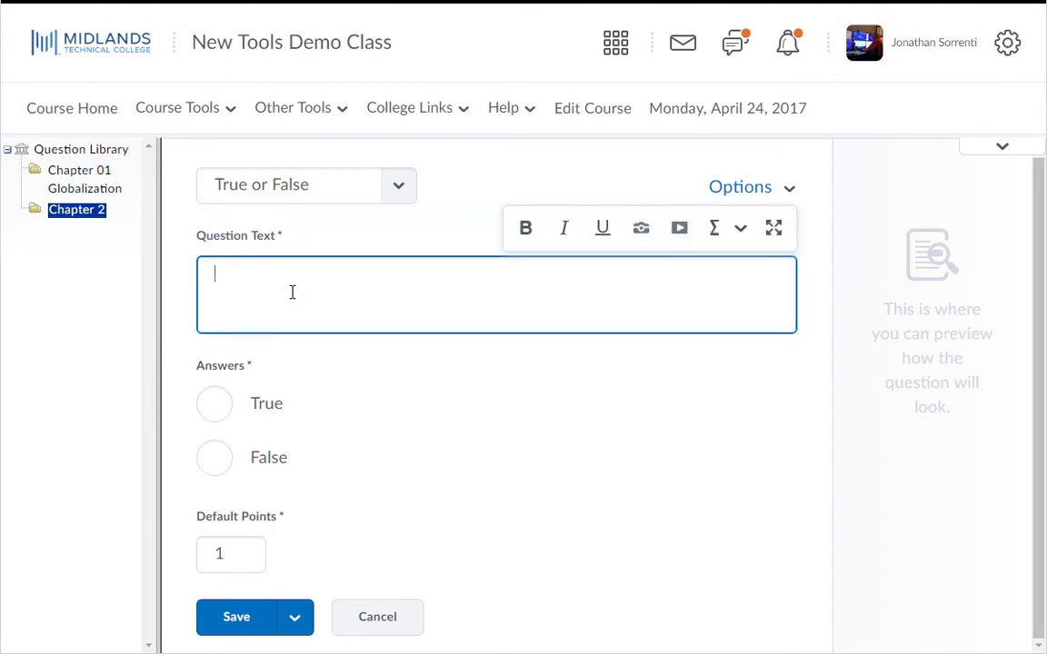
type("The sky is blue on a cloudy day.")
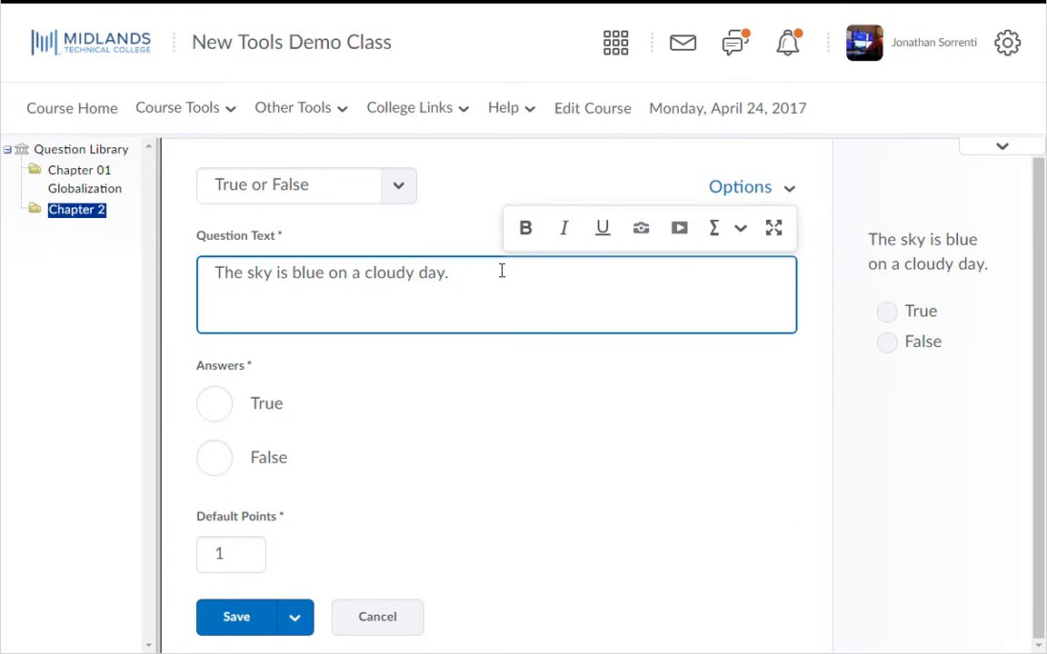
Mark False as the correct answer to the cloudy-day question.
key("shift+Tab")
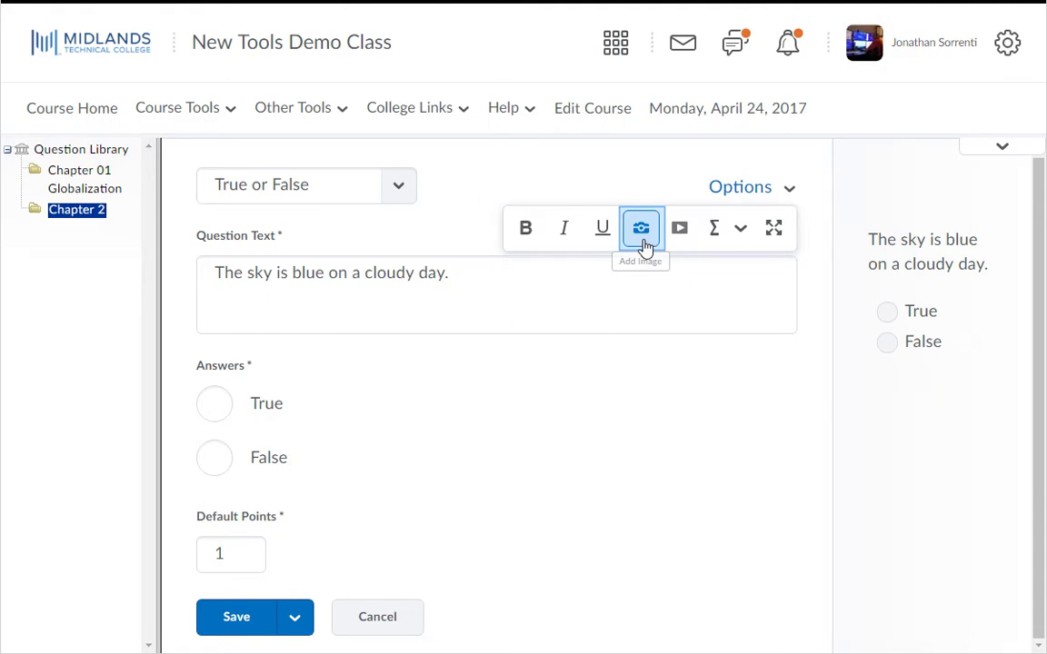
key("Tab")
key("Tab")
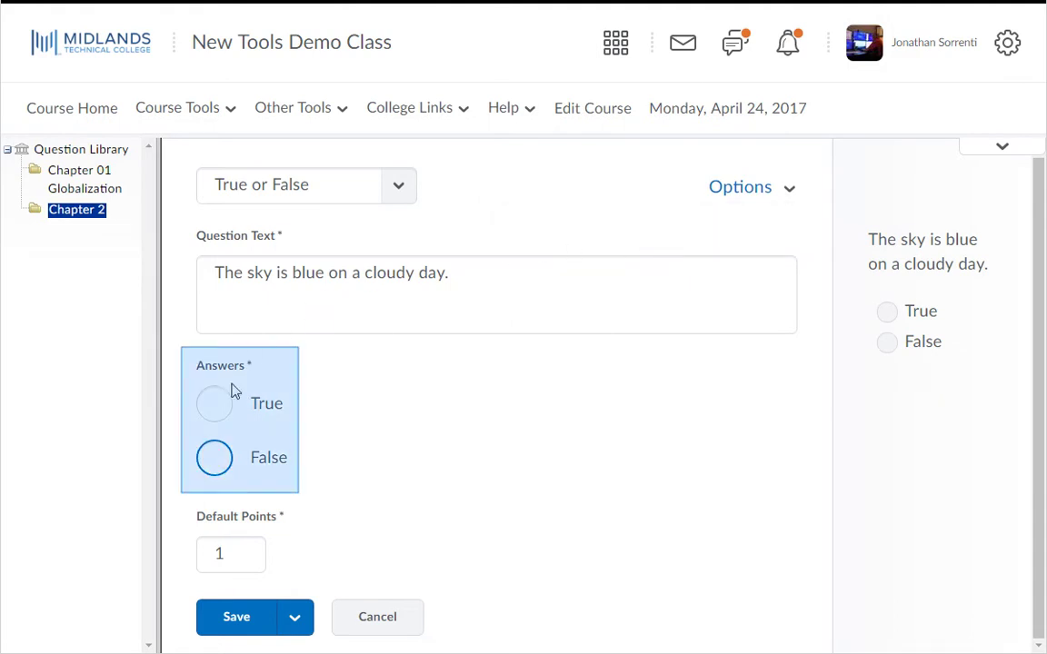
left_click(216, 460)
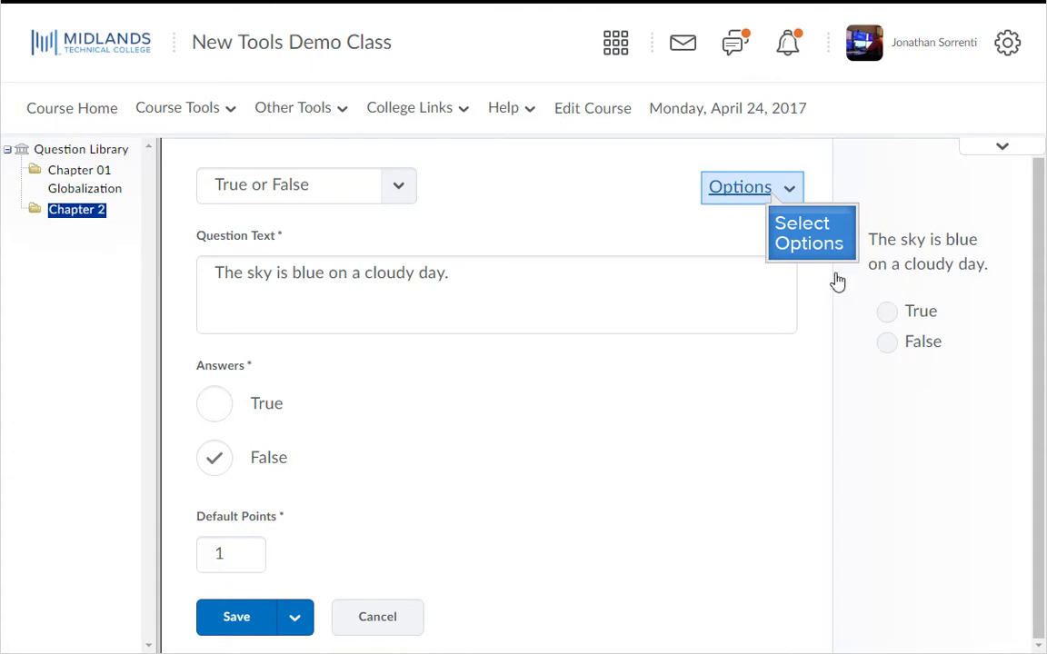
Review the extra options and alternative save choices of the True or False question, and save it.
left_click(763, 190)
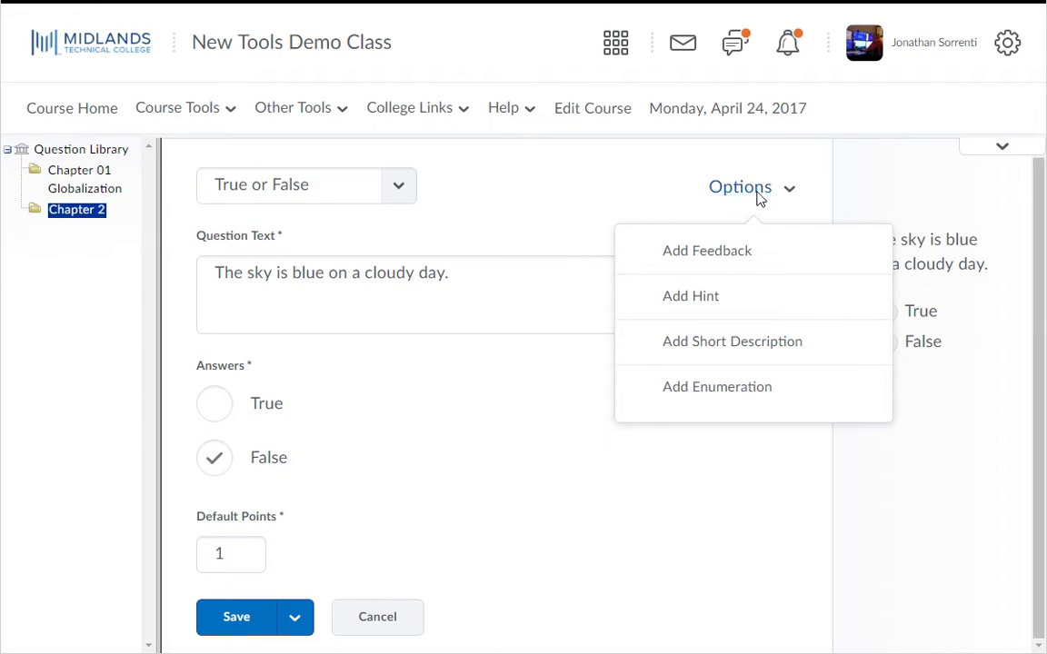
left_click(711, 283)
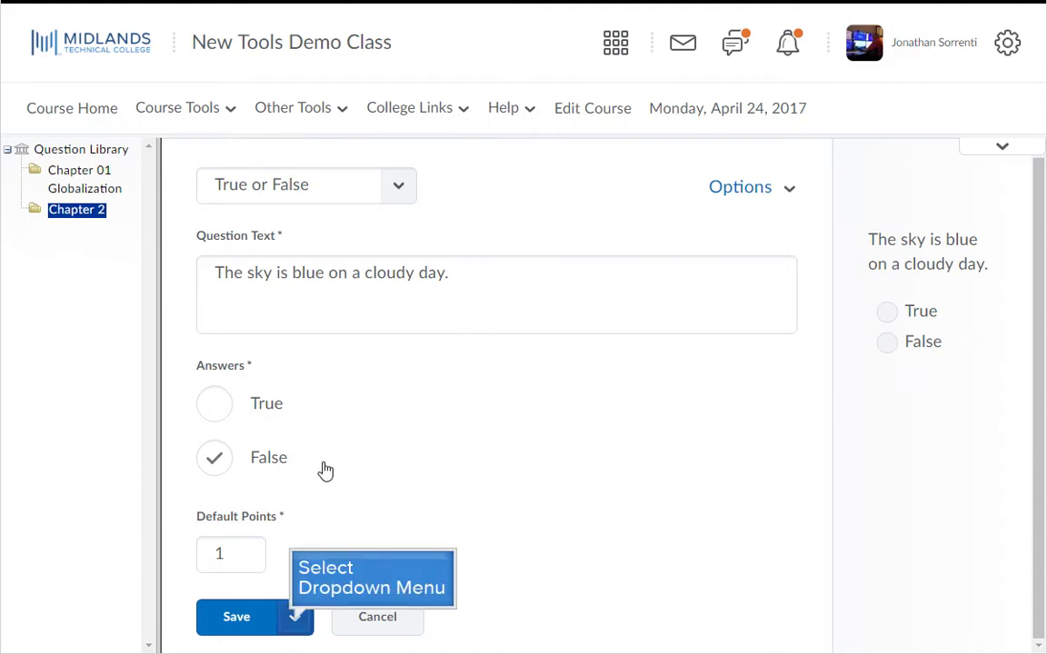
left_click(296, 623)
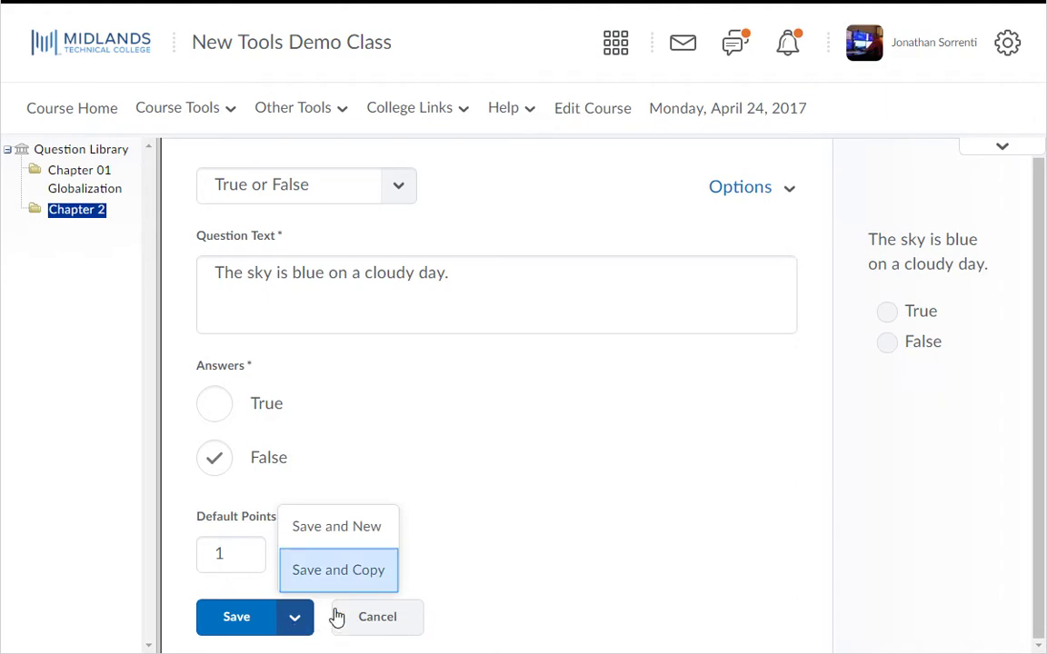
left_click(348, 580)
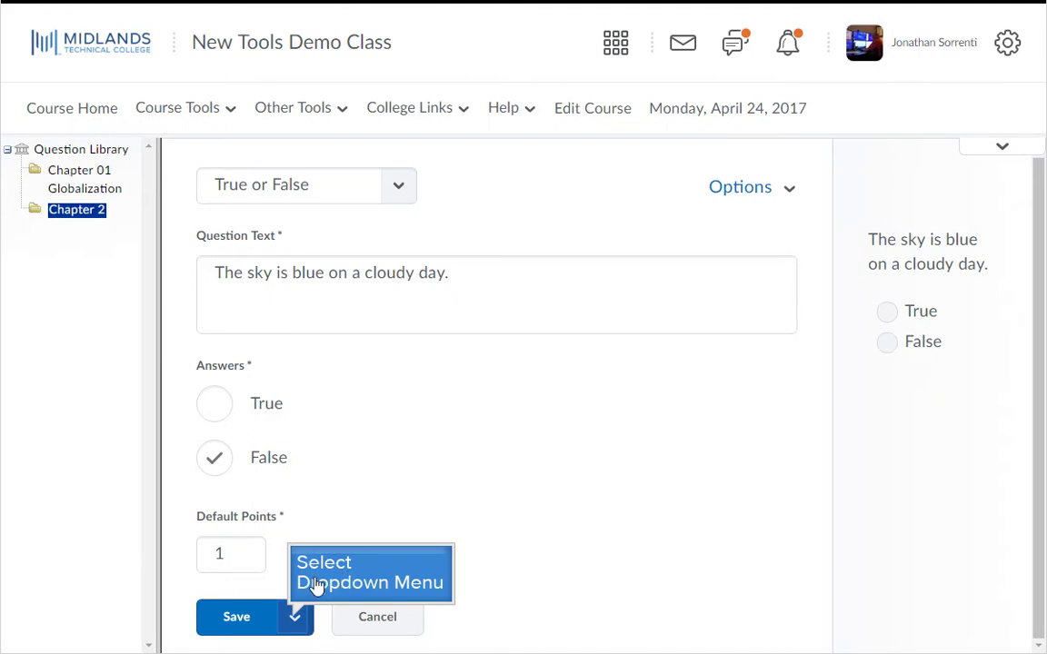
left_click(294, 620)
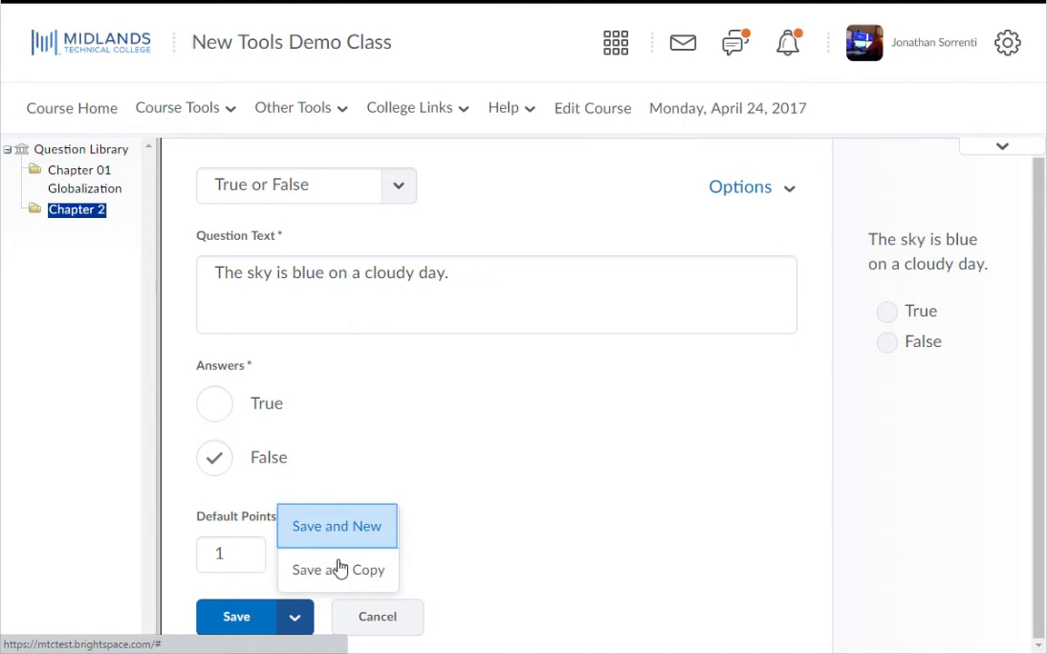
left_click(336, 527)
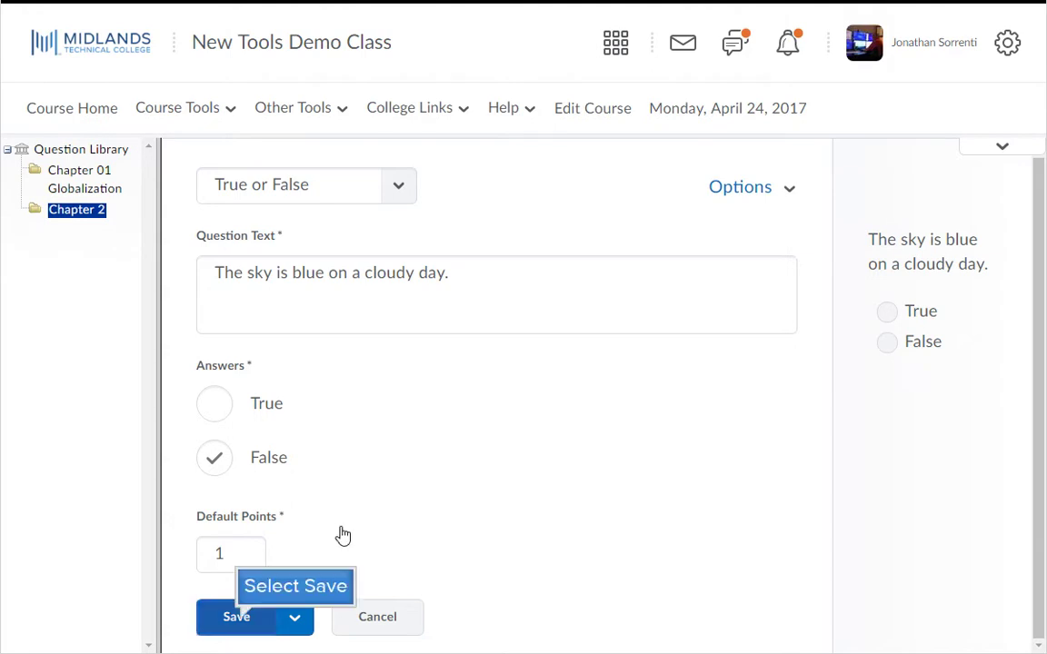
left_click(242, 628)
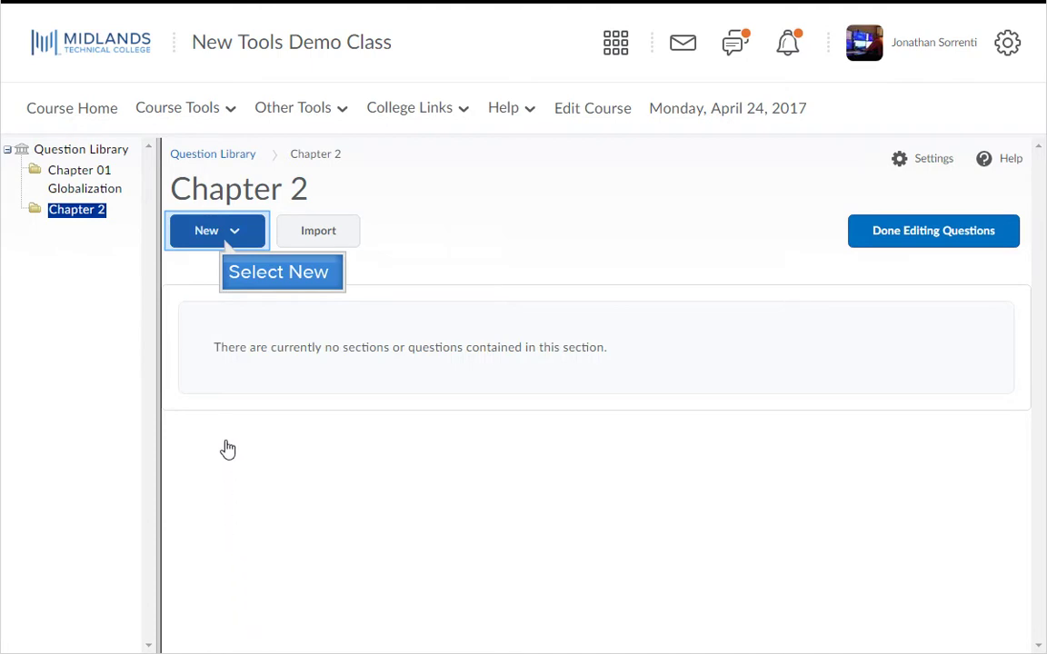
Start a Multiple Choice question in Chapter 2 with the text "What color is the sky on a clear day?".
left_click(218, 230)
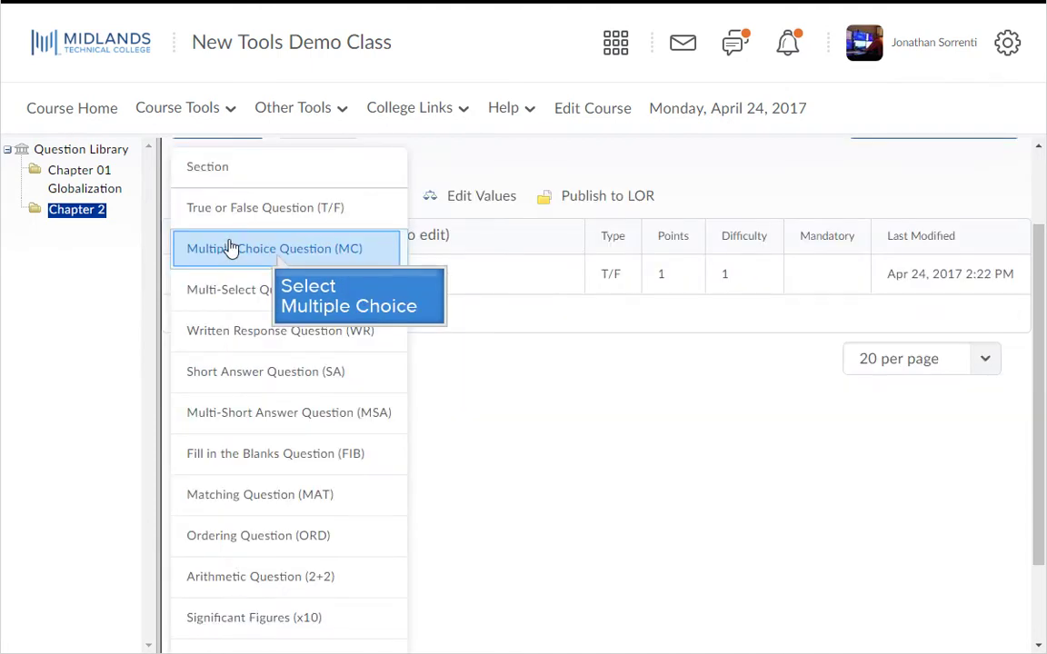
left_click(278, 261)
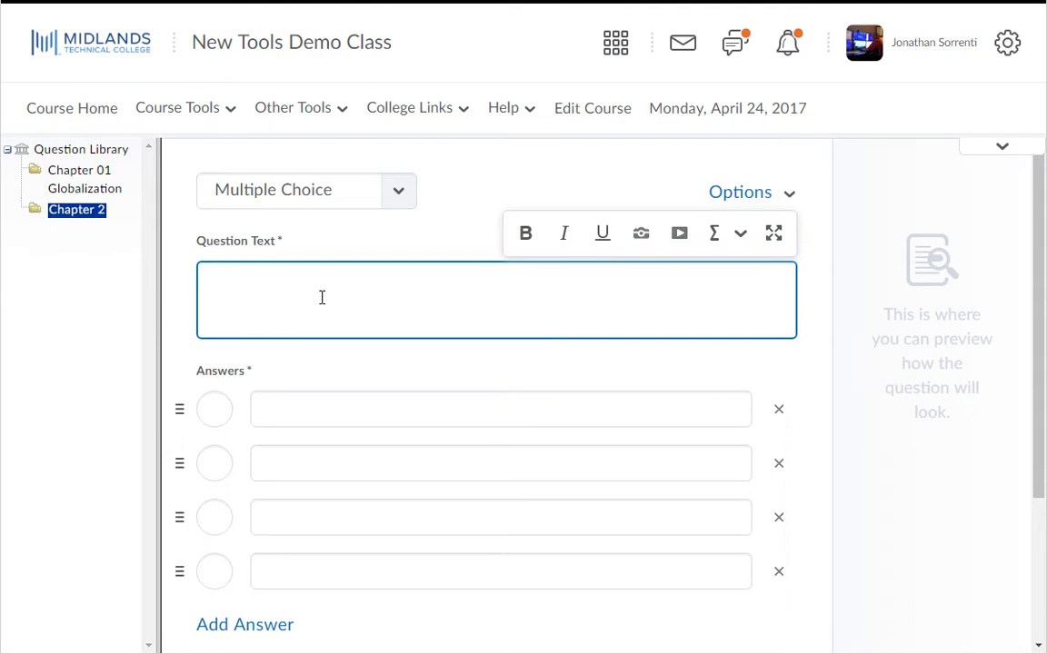
type("What color is the sky on a clear day?")
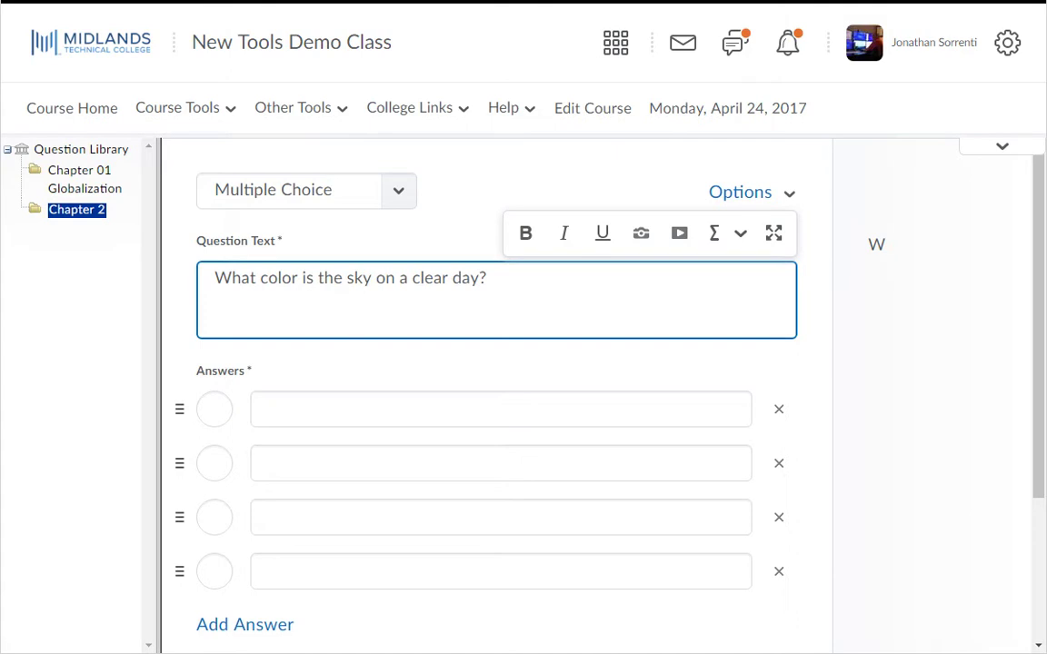
Enter the answers Grey, Blue, Orange and White, and mark Blue as the correct one.
key("shift+Tab")
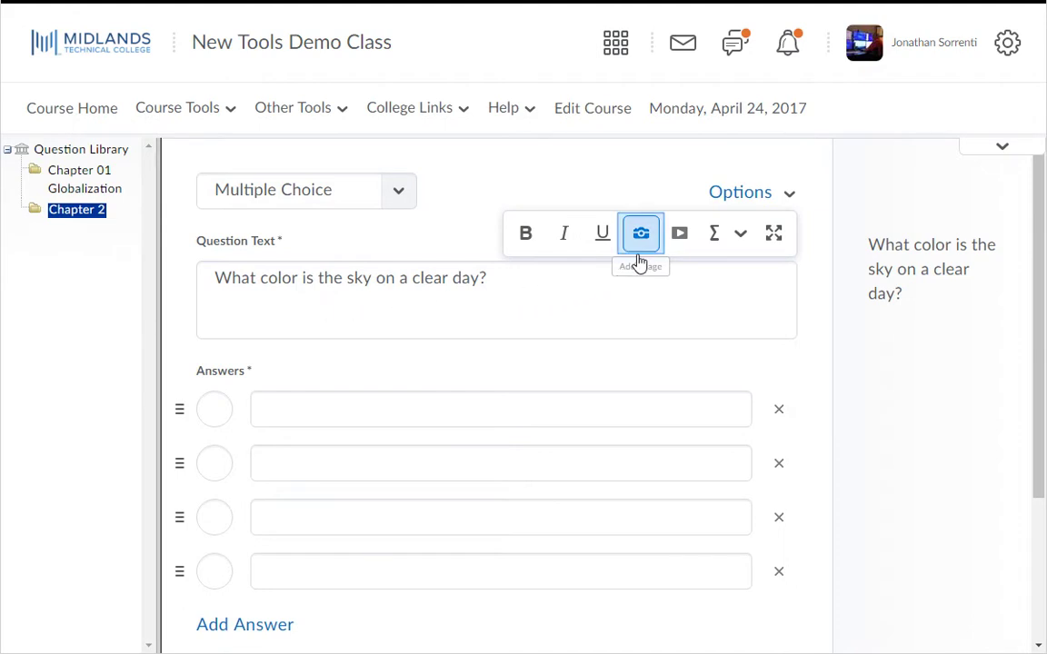
key("Tab")
key("Tab")
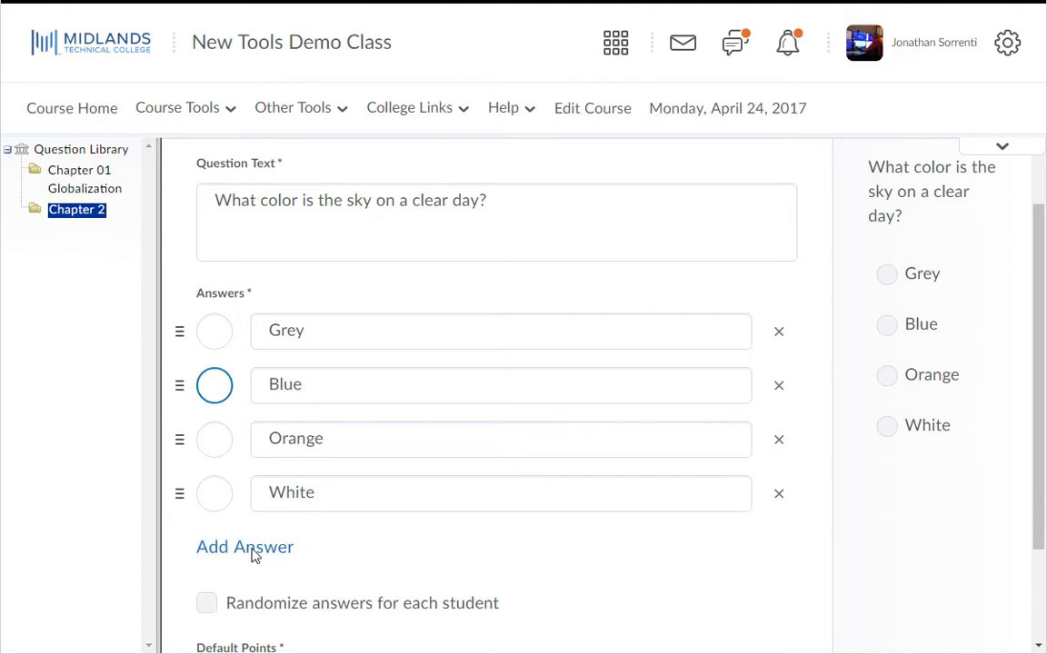
left_click(216, 385)
Turn on randomizing the answers for each student in the multiple choice question.
scroll(216, 395, "down", 2)
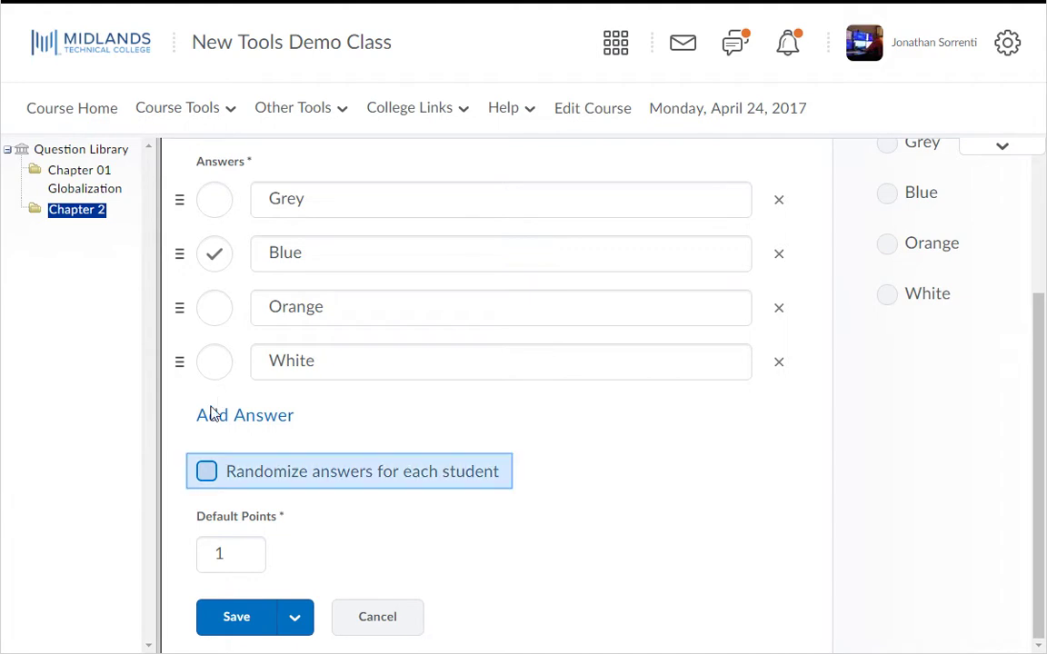
left_click(207, 472)
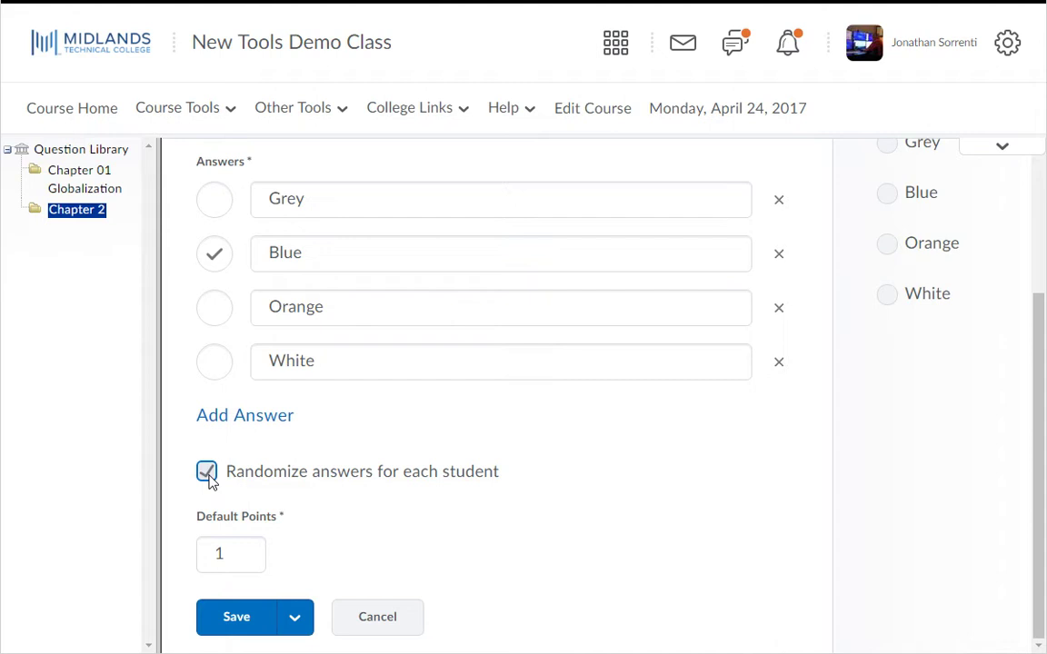
key("Tab")
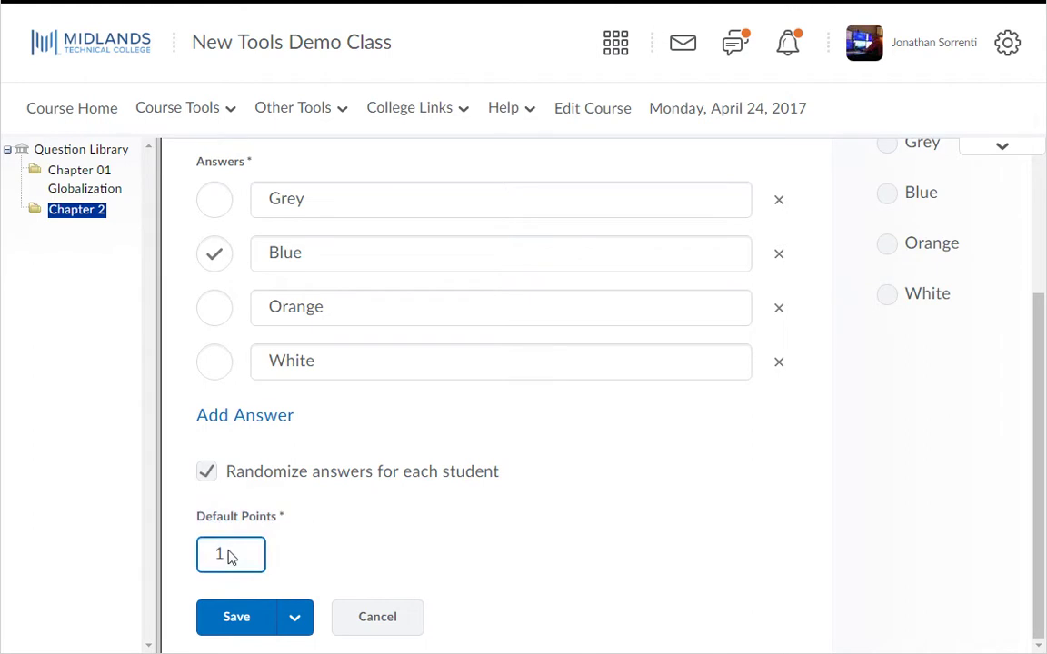
View the additional options available for the multiple choice question.
scroll(230, 558, "up", 3)
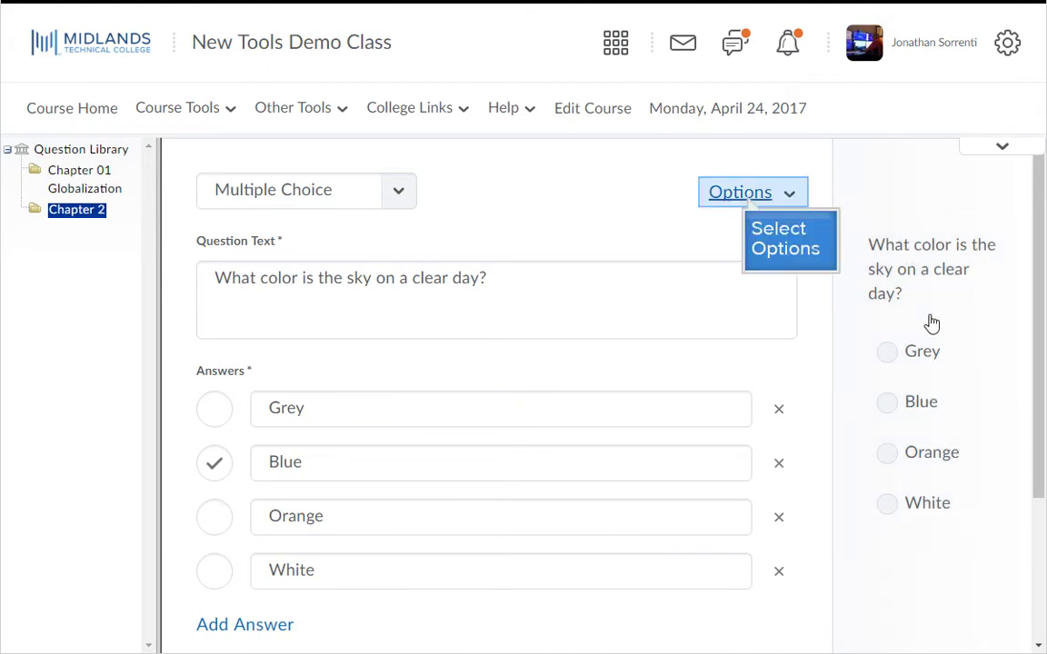
left_click(768, 198)
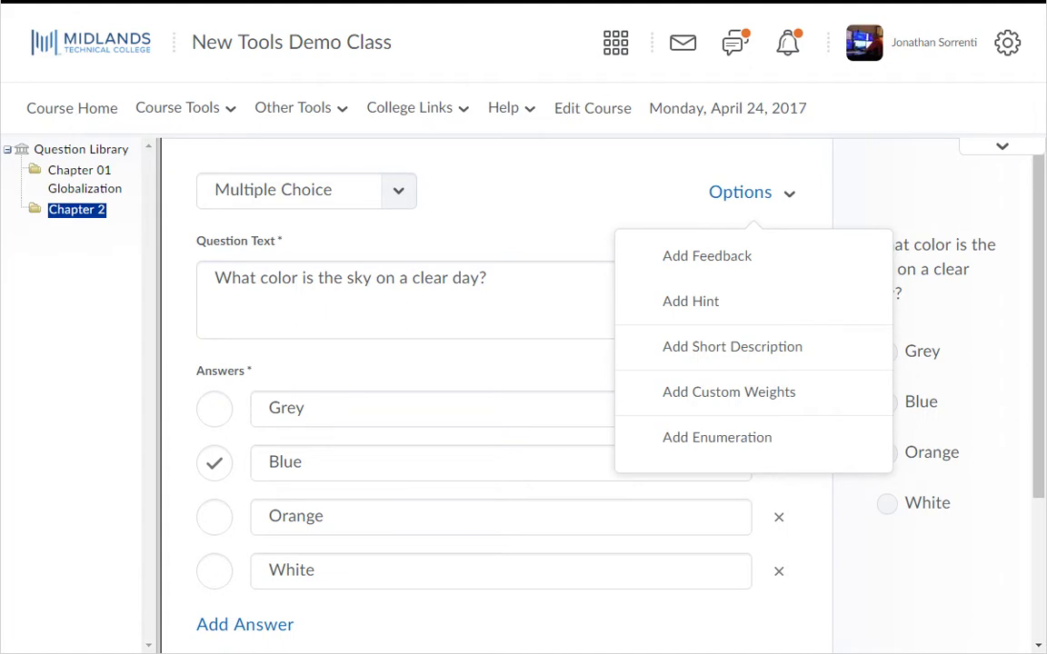
scroll(691, 284, "down", 3)
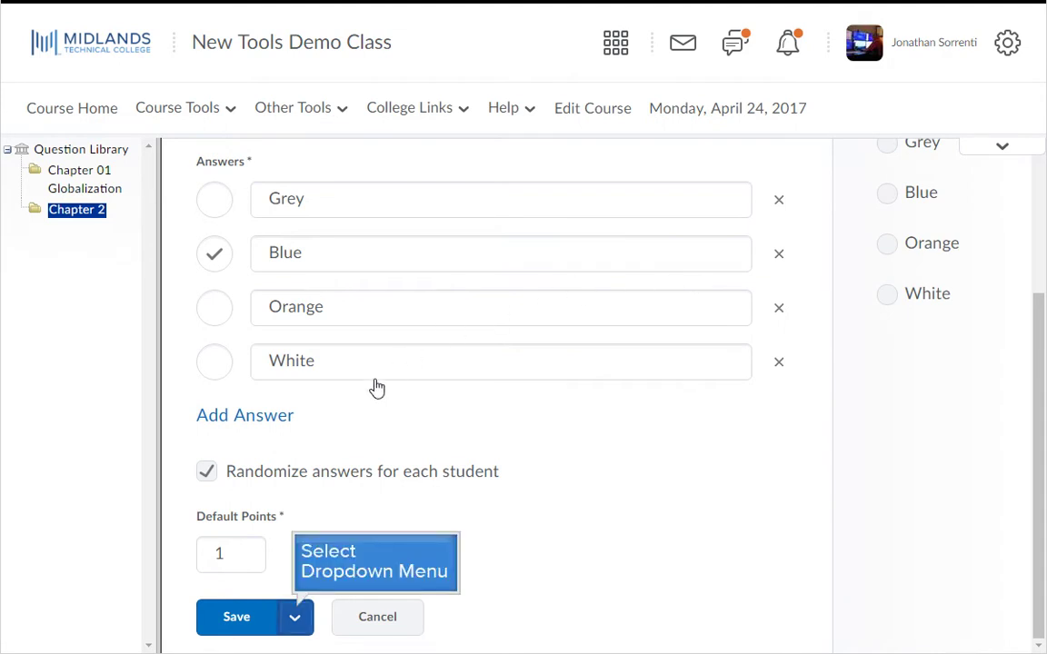
Check the alternative save options and save the multiple choice question about the sky's color.
left_click(298, 618)
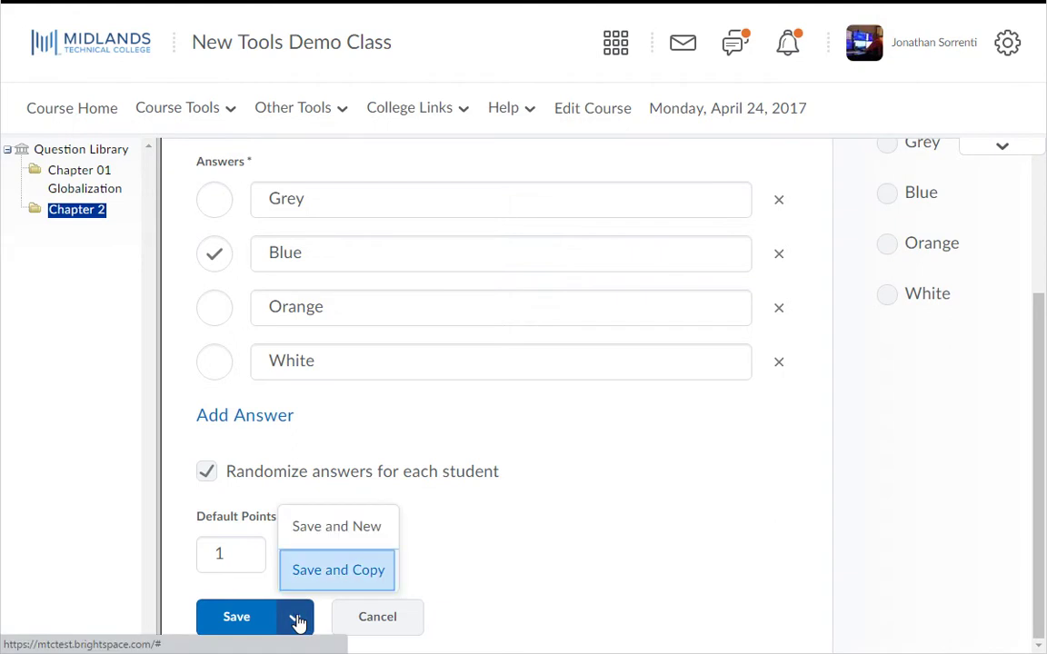
left_click(339, 571)
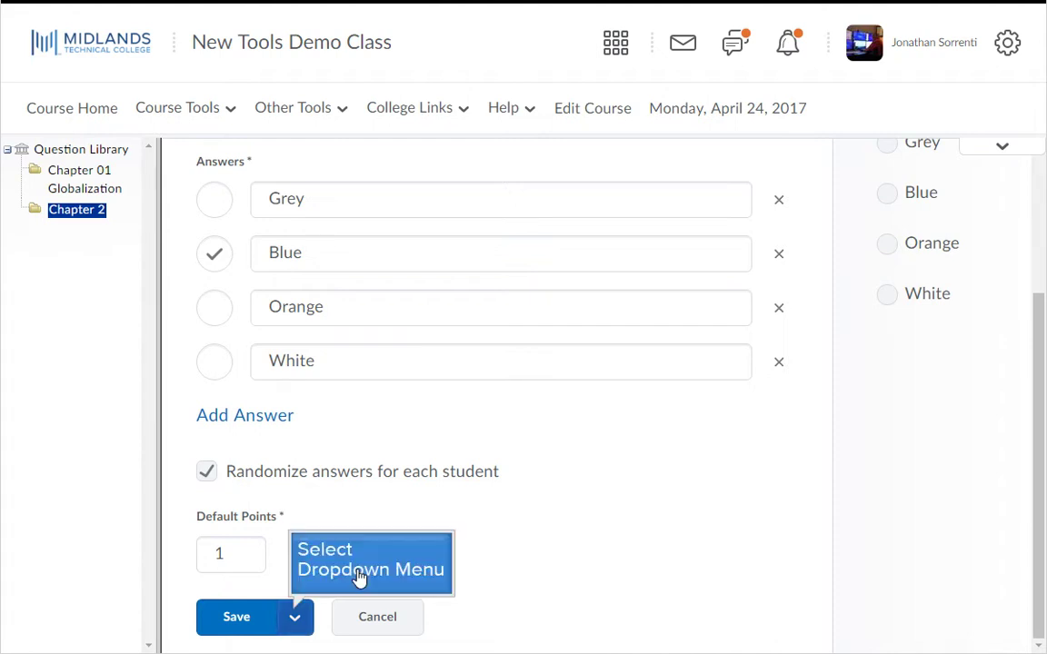
left_click(295, 620)
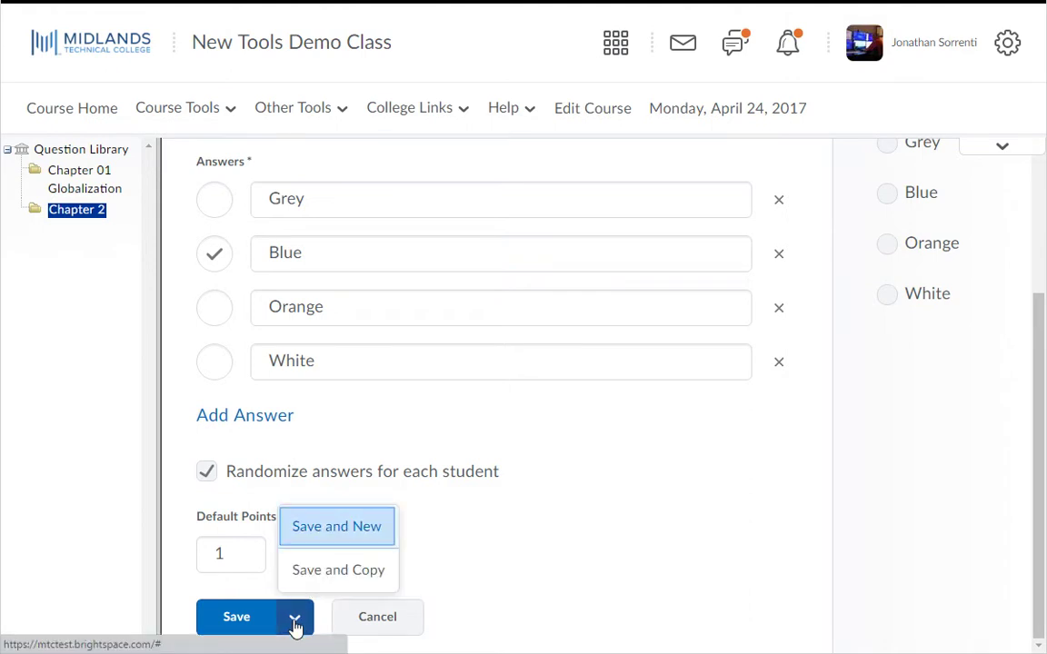
left_click(344, 538)
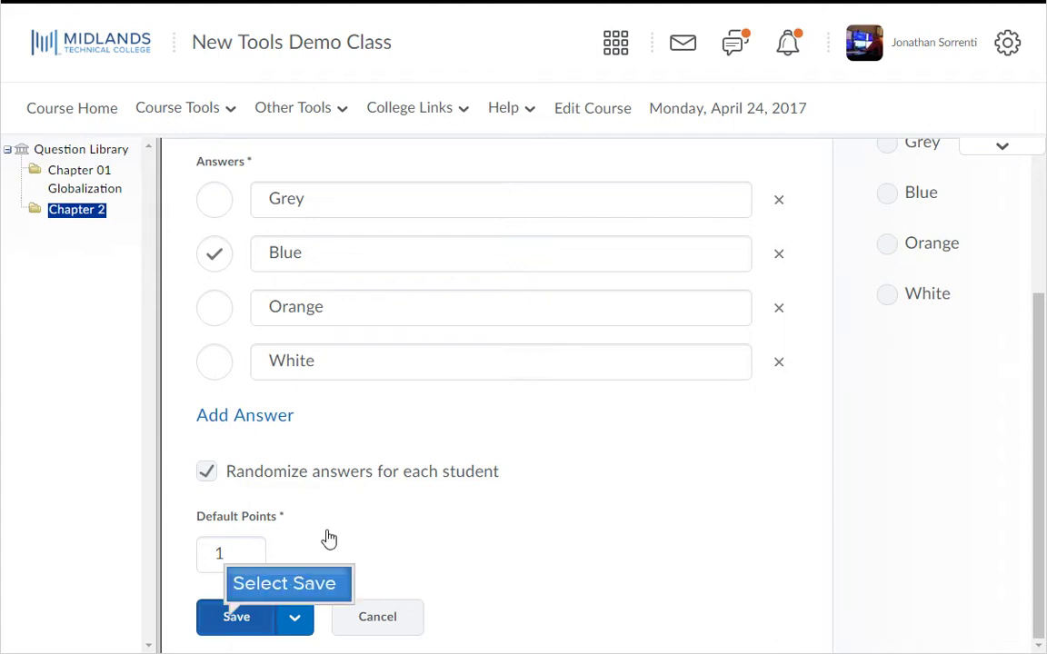
left_click(235, 618)
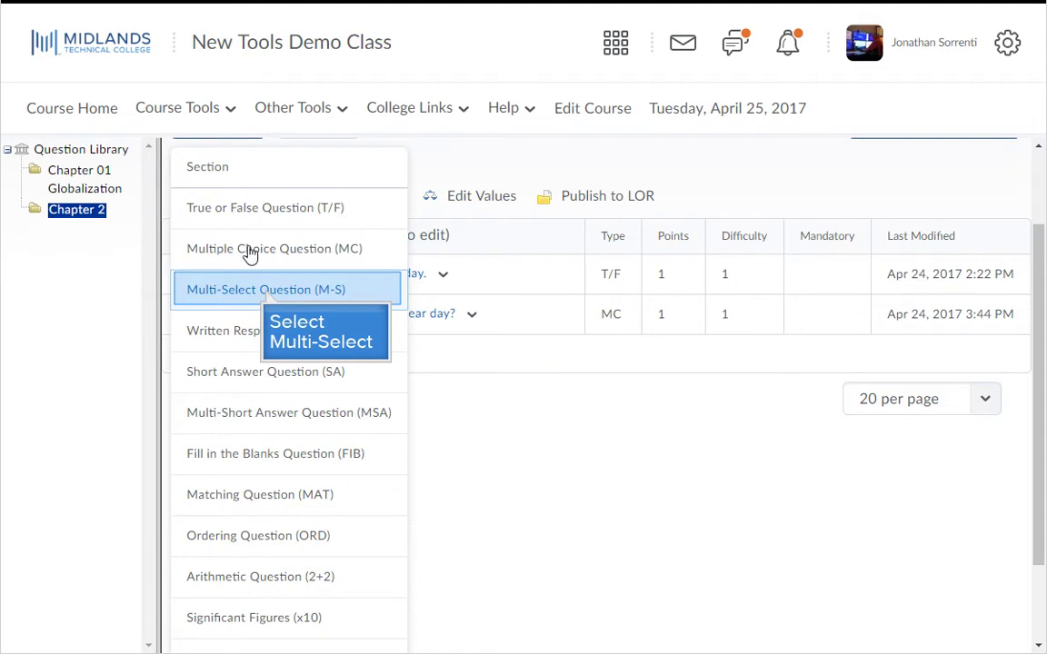
Start a Multi-Select question in Chapter 2 with the text "Which of the following are odd numbers?".
left_click(268, 291)
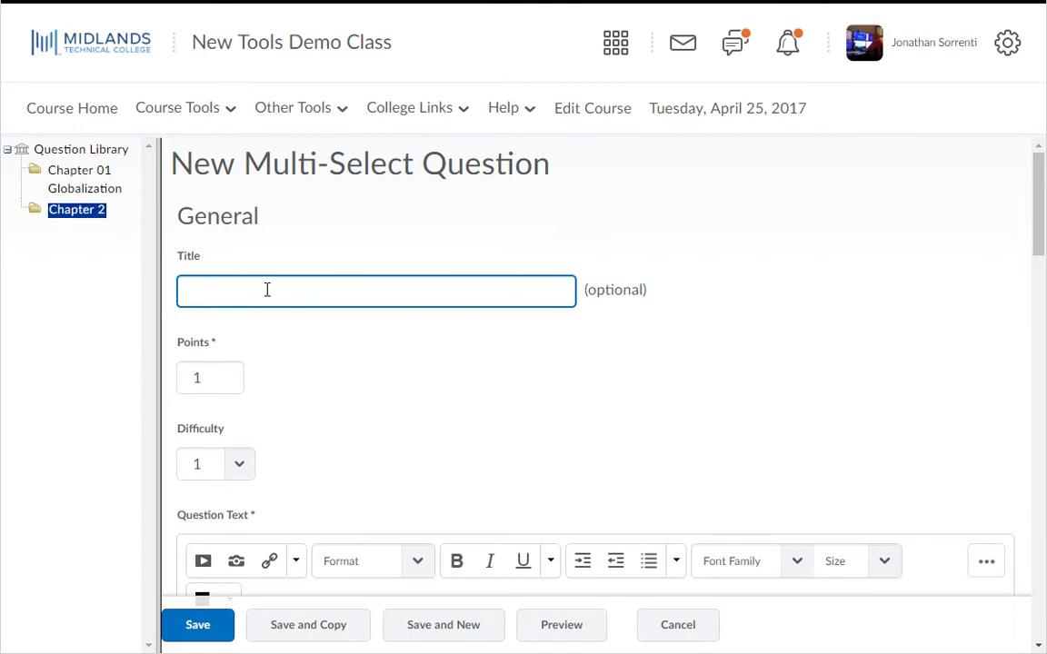
left_click(268, 289)
key("Tab")
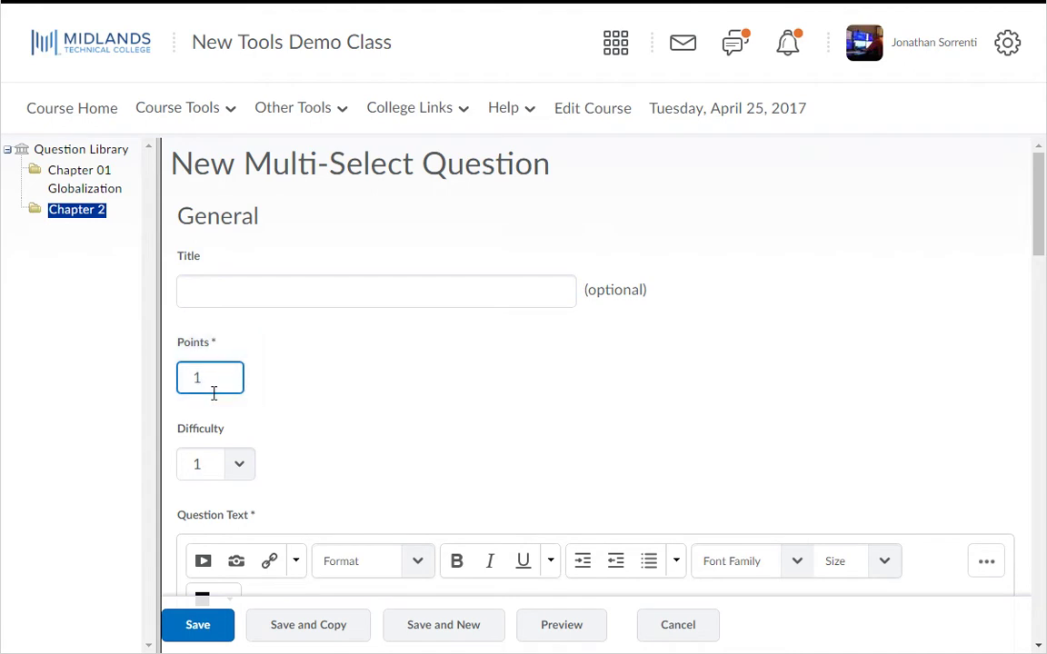
key("Tab")
key("Tab")
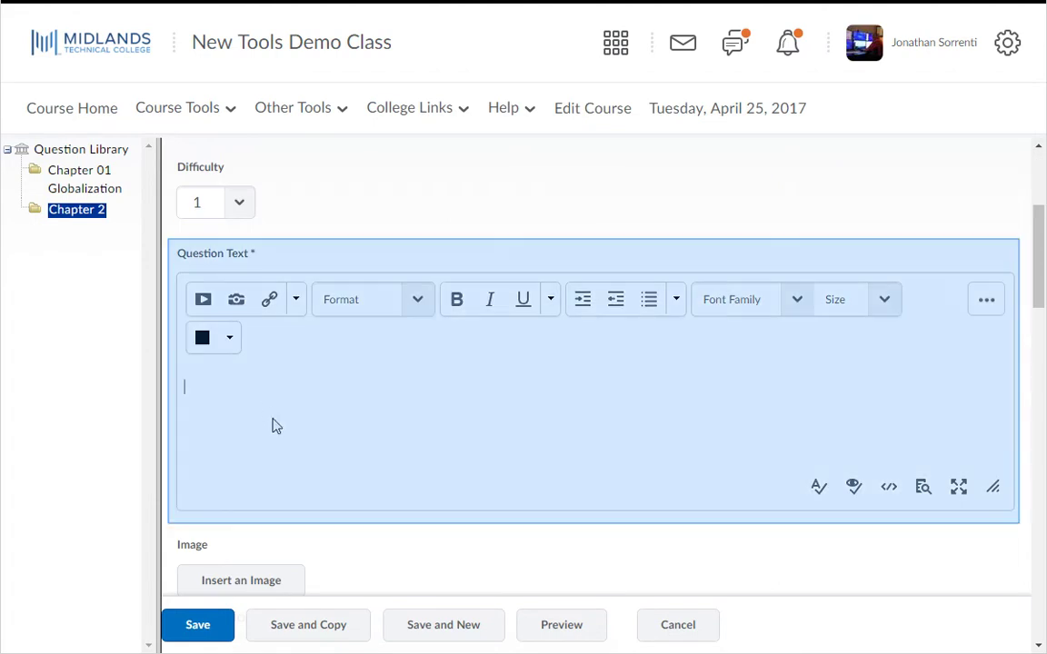
type("Which of the following are odd numbers?")
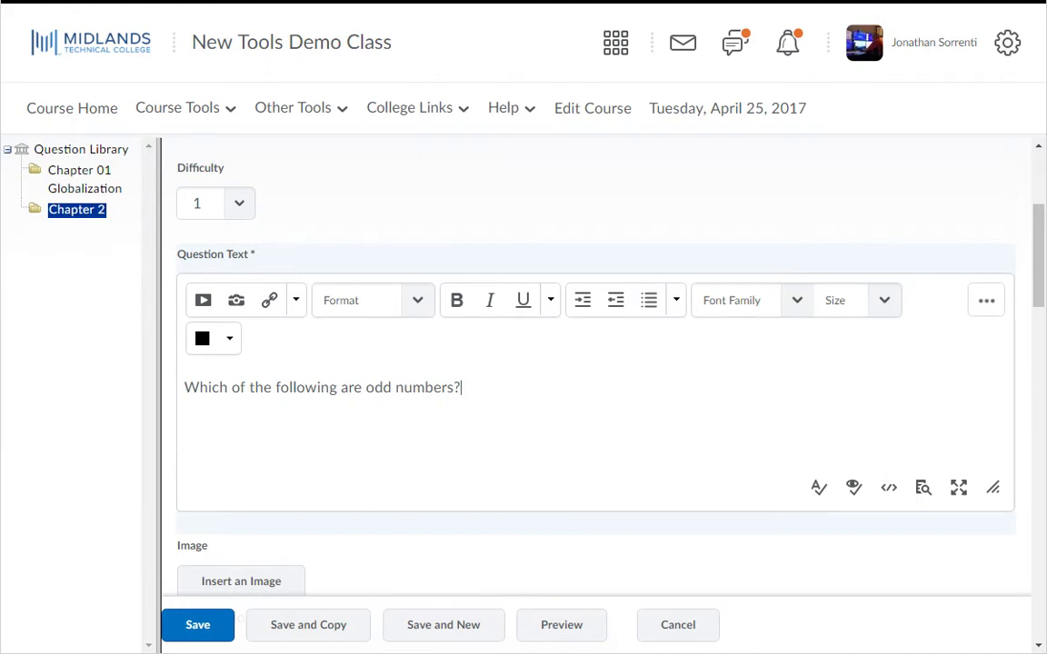
Choose (A, B, C, D, E, F, ...) as the enumeration for the multi-select question's answer options.
scroll(275, 425, "down", 3)
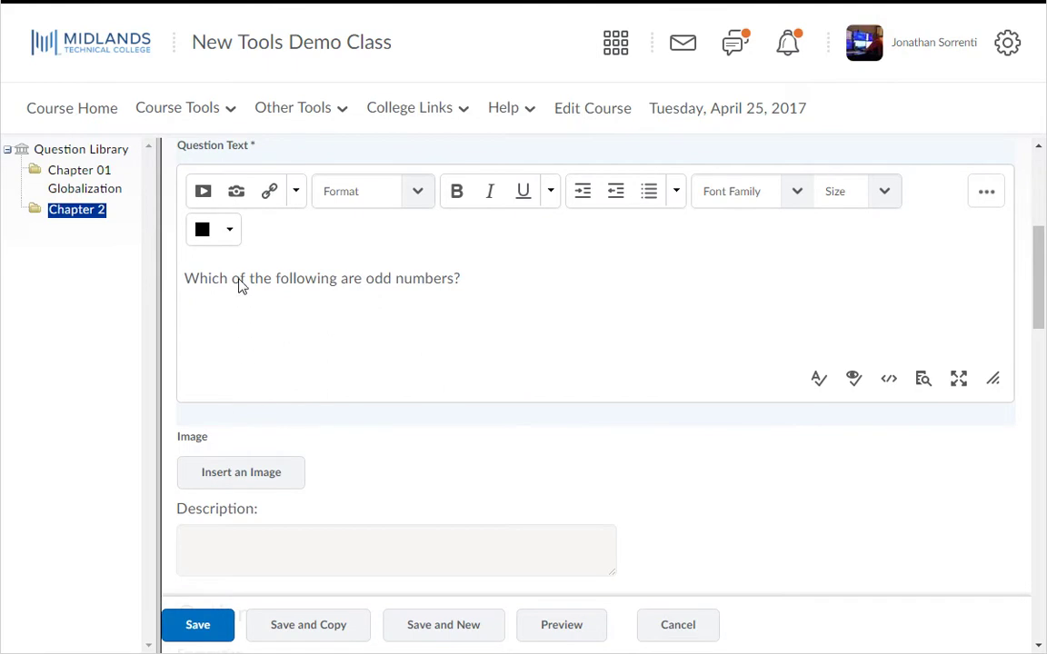
left_click(237, 192)
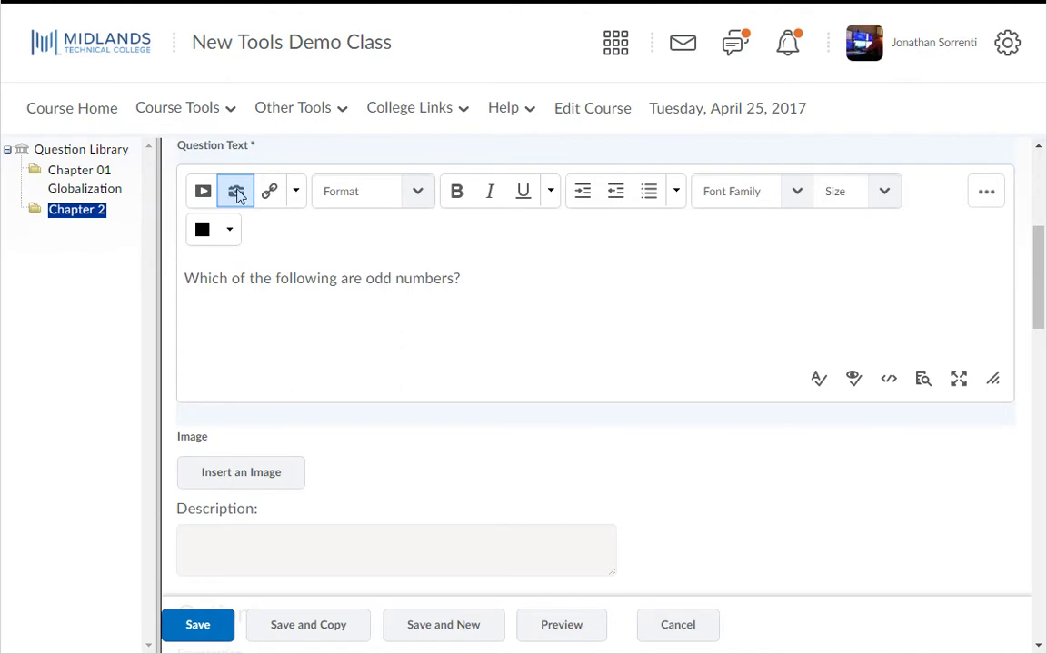
scroll(237, 196, "down", 5)
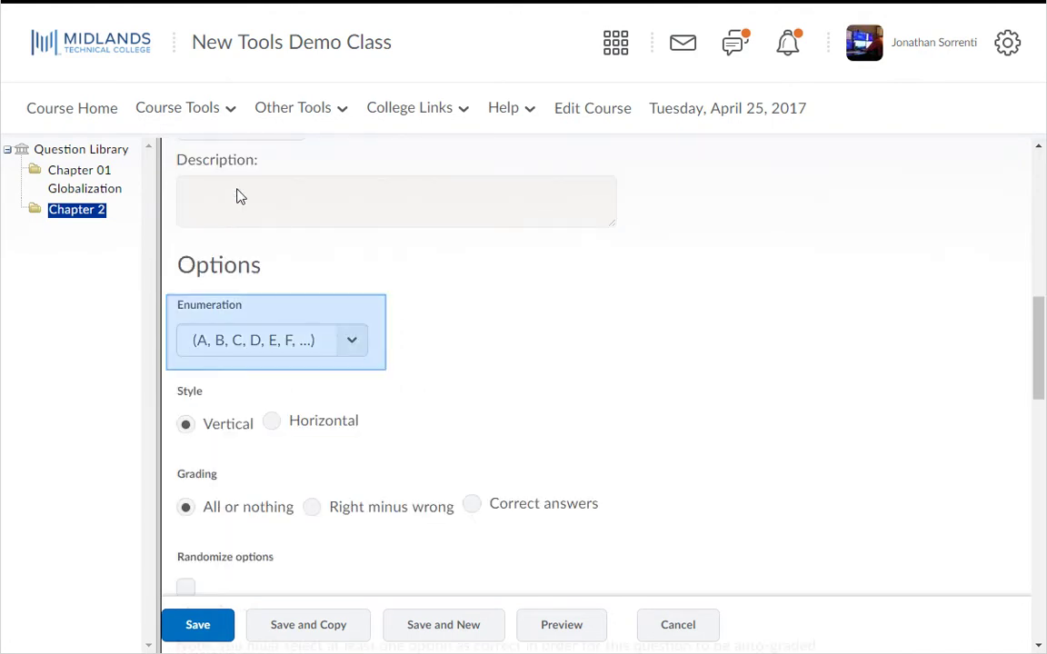
left_click(355, 340)
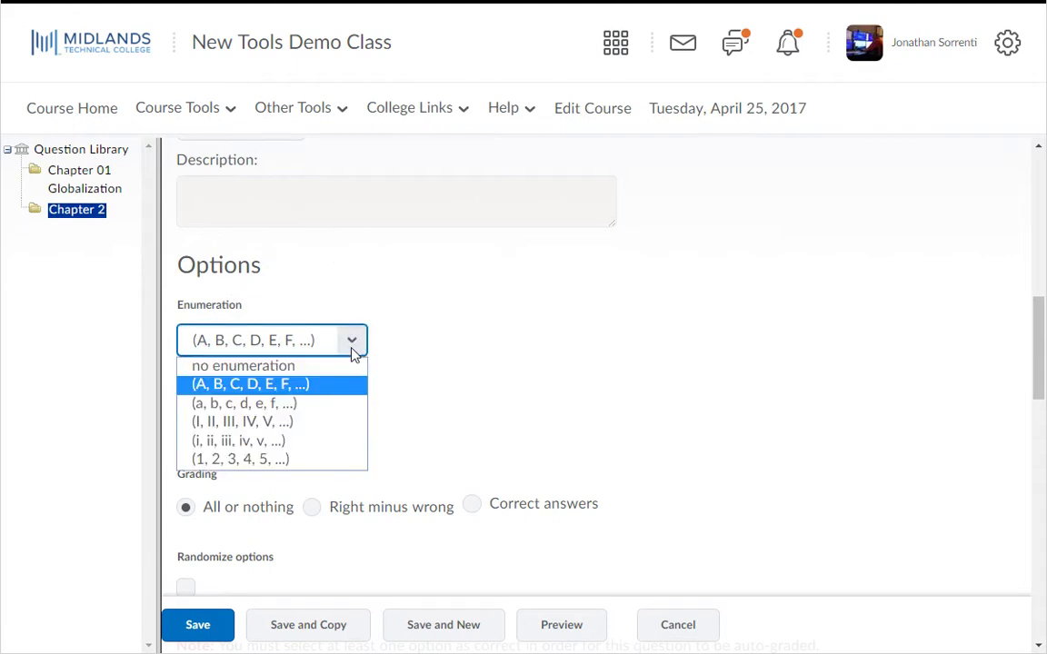
left_click(308, 386)
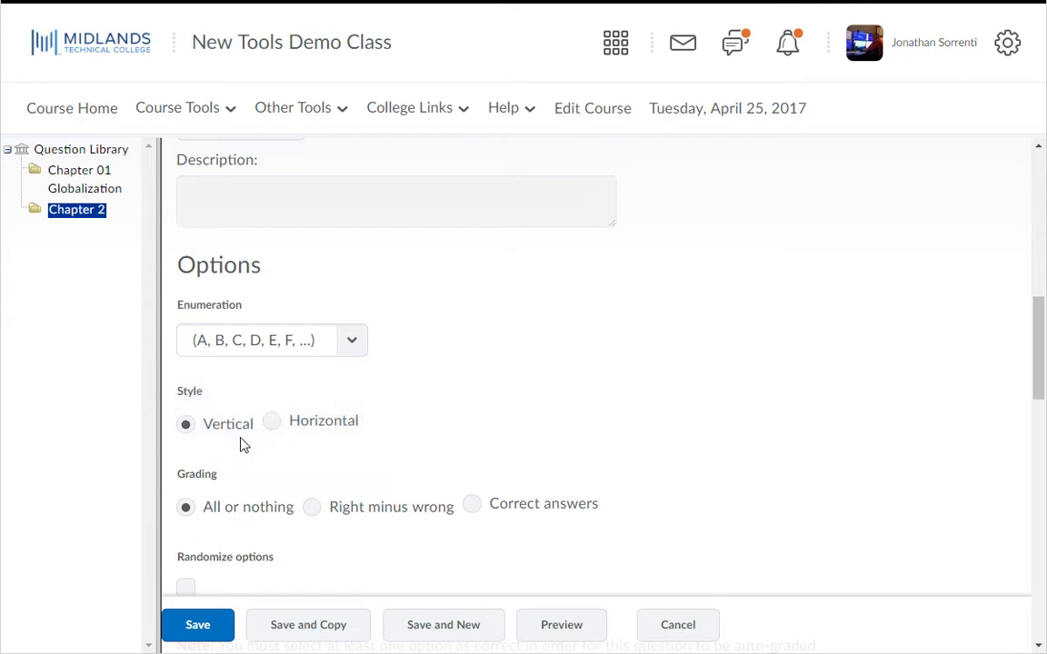
Turn on randomizing the options of the multi-select question, with grading kept at All or nothing.
scroll(242, 443, "down", 4)
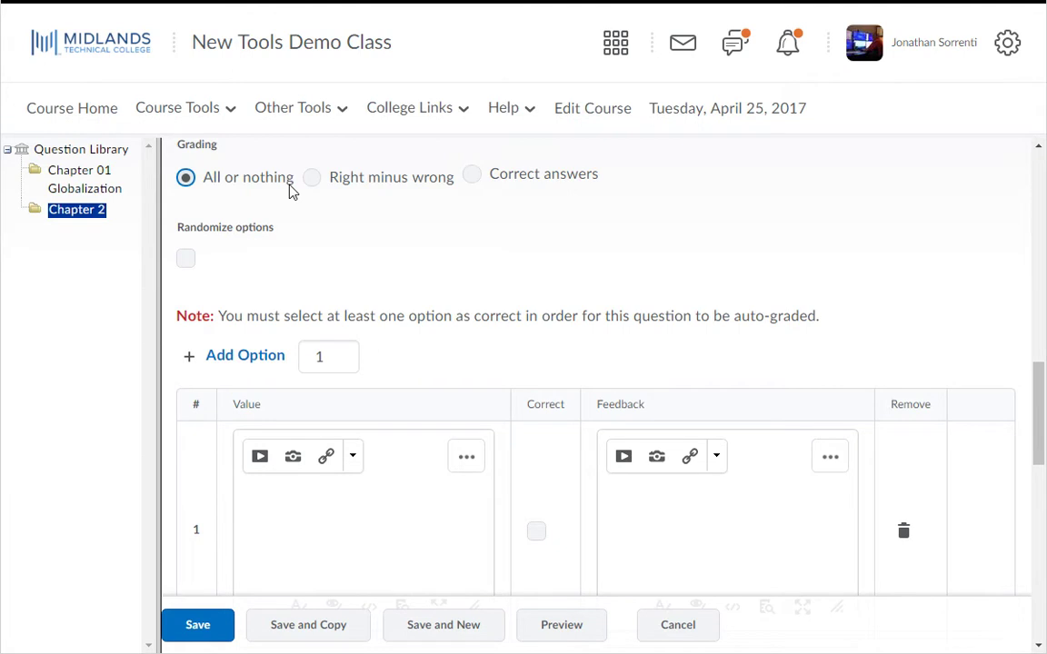
key("Tab")
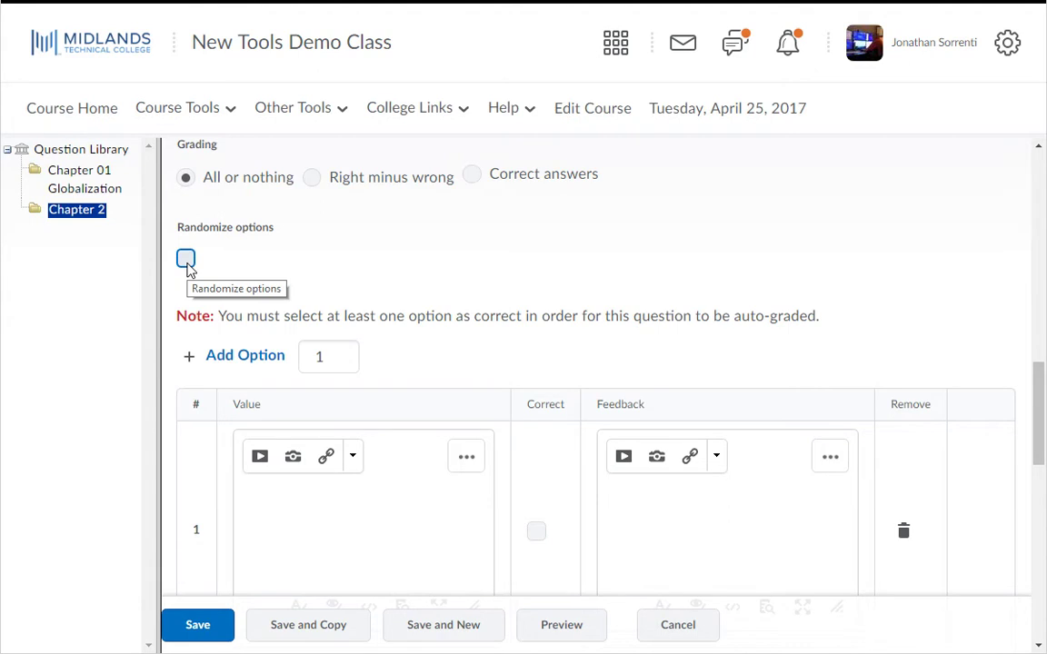
left_click(186, 260)
Enter 1, 2, 3 and 4 as the answer values and add a fifth option with the value 5.
scroll(187, 271, "down", 1)
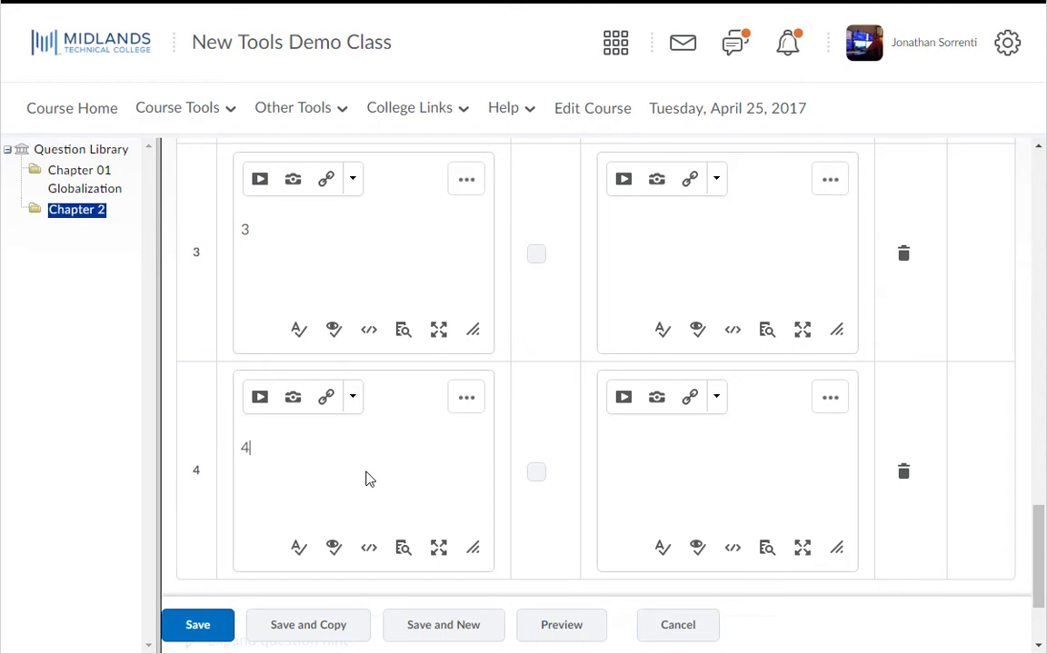
scroll(368, 483, "up", 8)
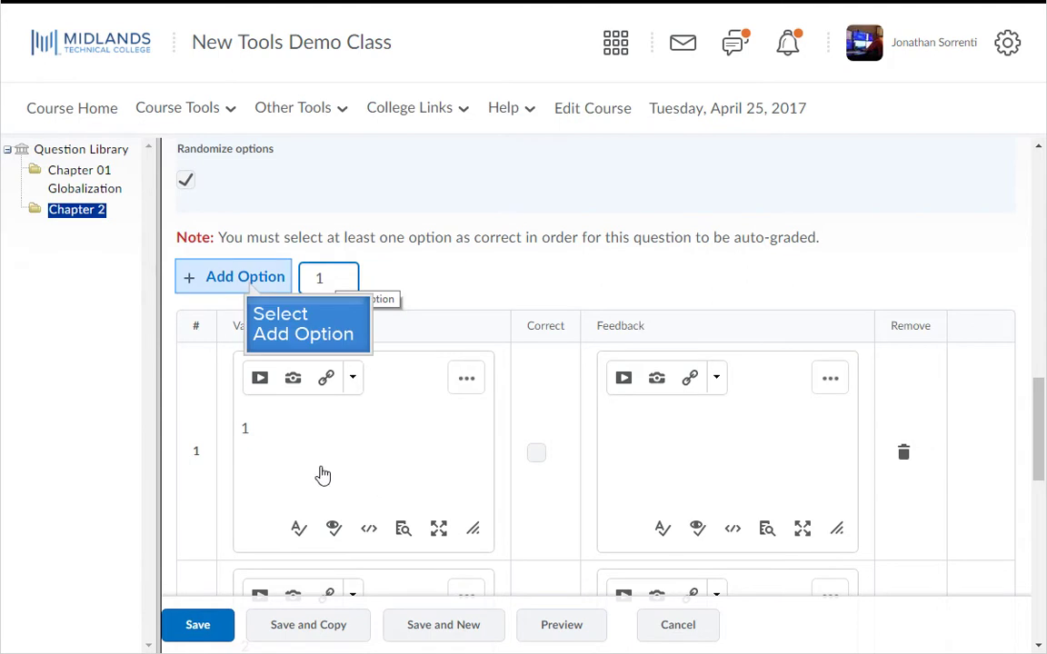
left_click(251, 288)
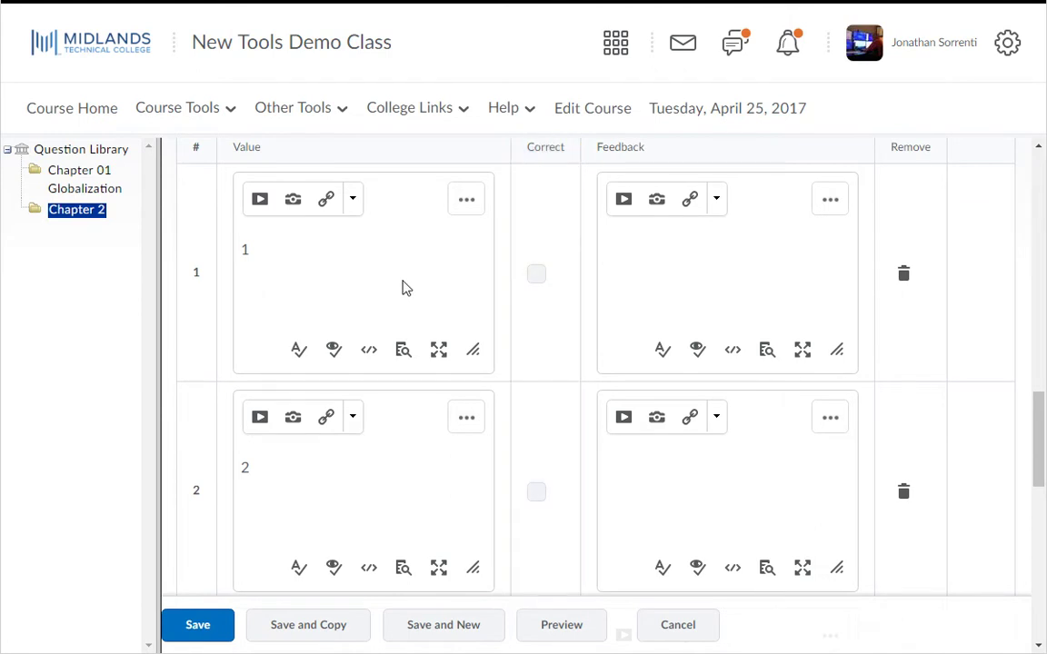
Mark the options 1, 3 and 5 as correct answers of the multi-select question.
left_click(542, 278)
scroll(545, 300, "down", 3)
scroll(548, 312, "down", 1)
left_click(537, 363)
scroll(539, 373, "down", 5)
left_click(537, 365)
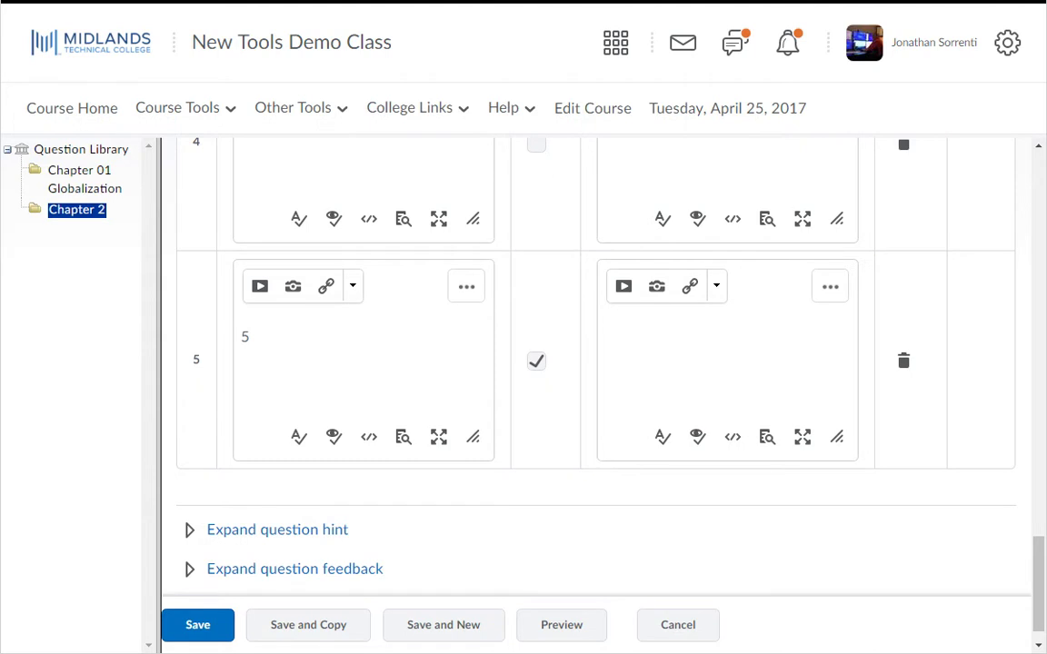
Review the grading choices and option feedback fields, and save the multi-select question.
scroll(540, 374, "up", 10)
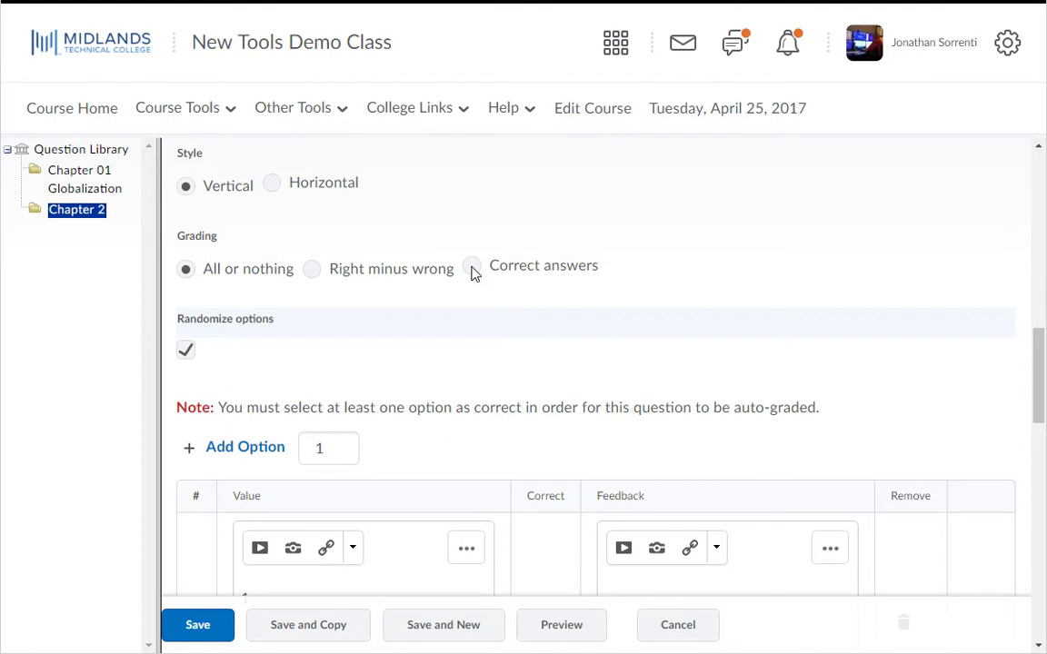
scroll(472, 274, "down", 4)
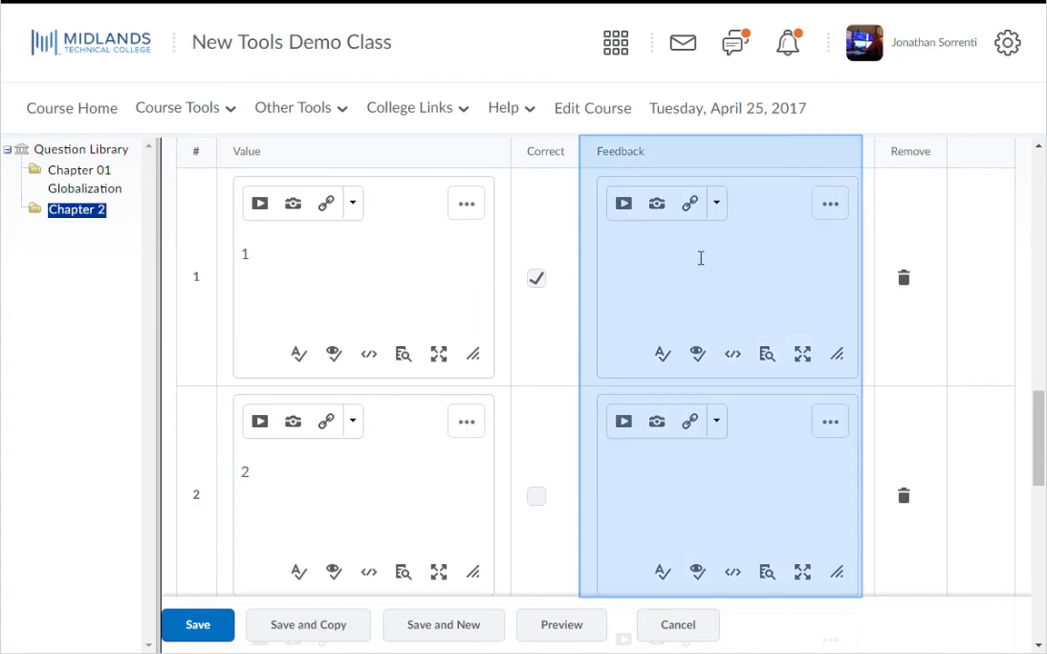
scroll(701, 258, "down", 9)
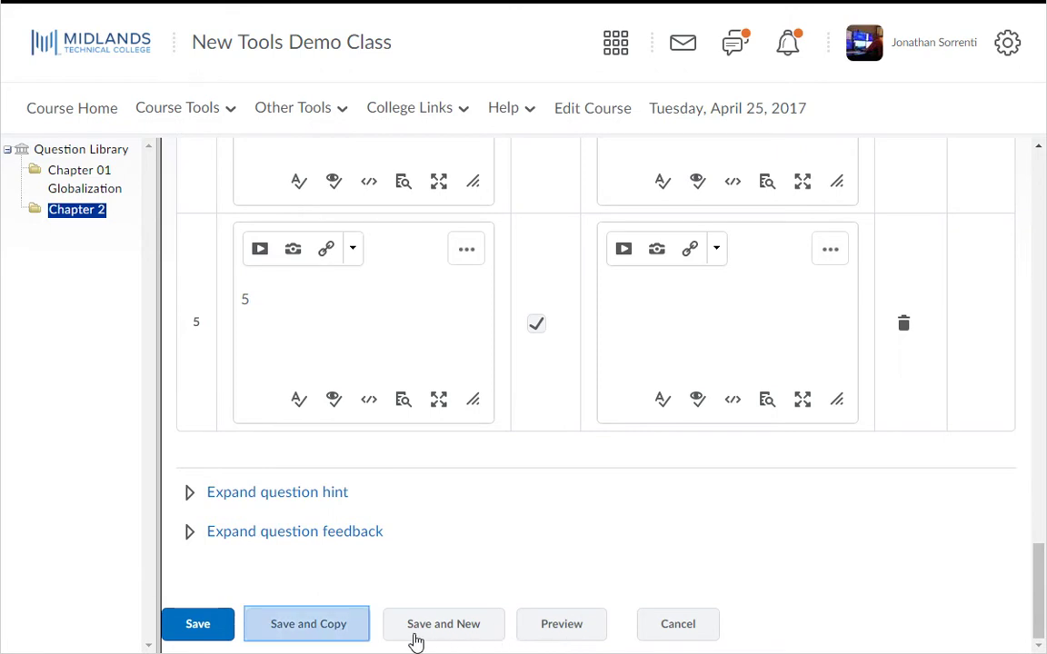
left_click(323, 640)
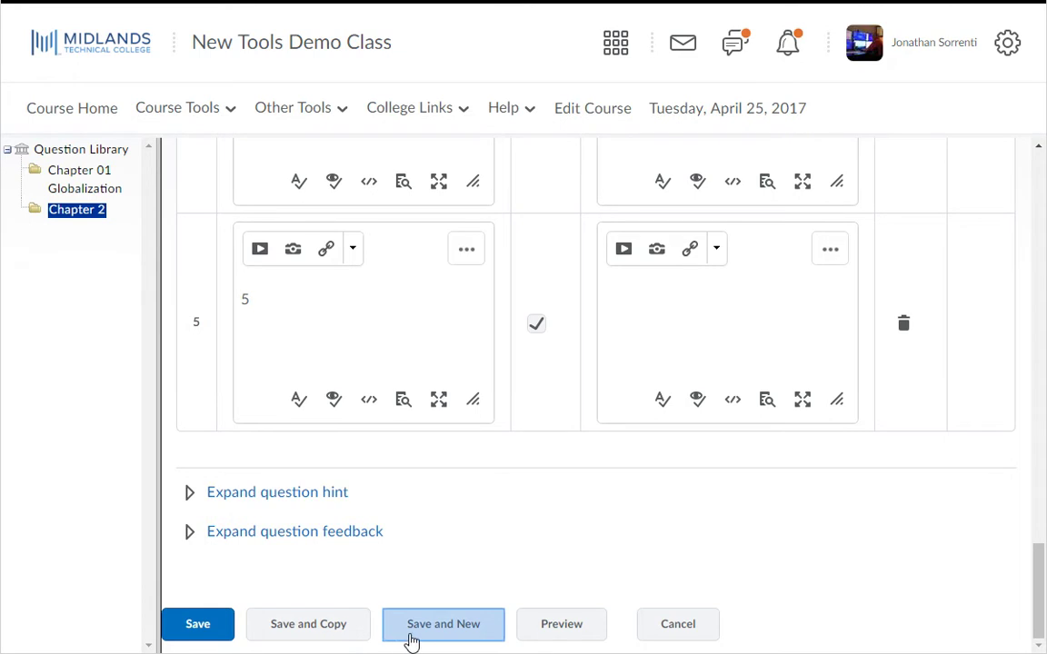
left_click(445, 625)
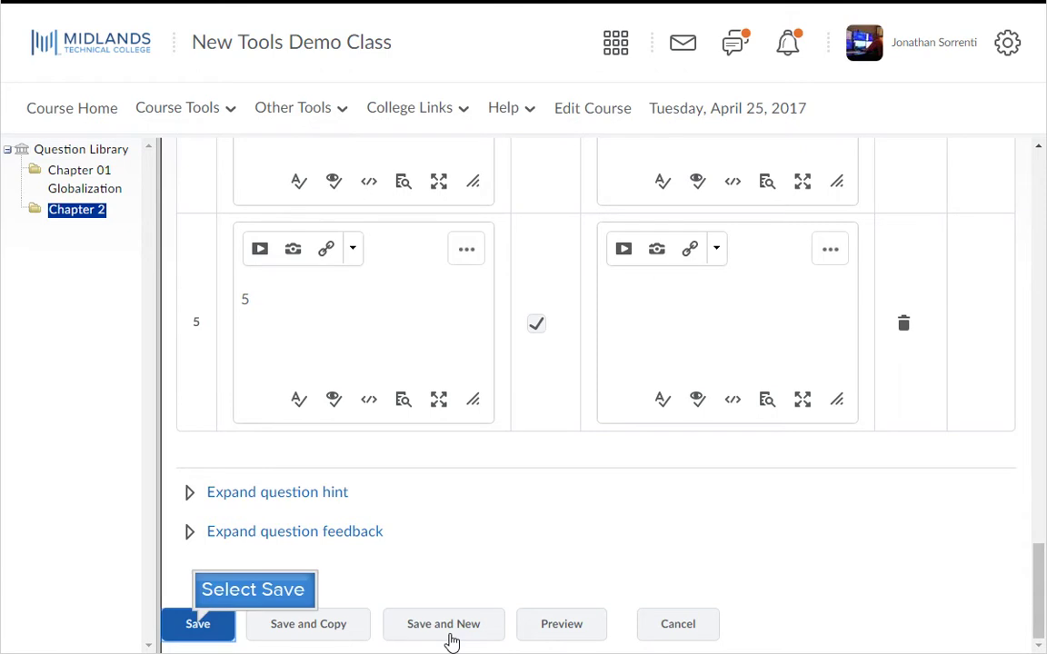
left_click(198, 627)
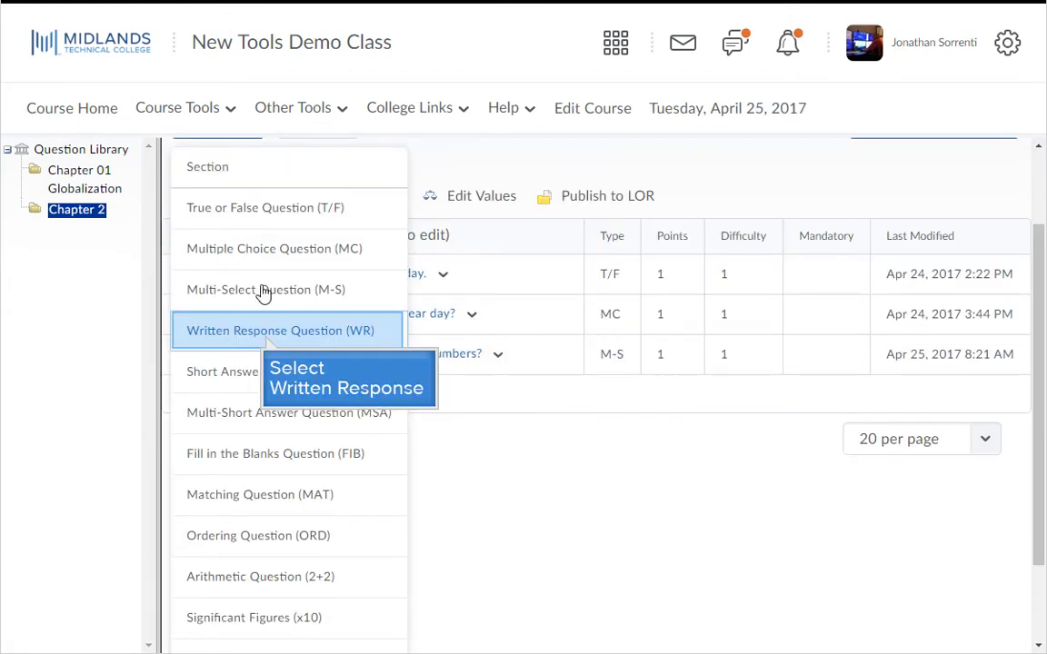
Start a Written Response question in Chapter 2 with the text "What is the student's job in this class?".
left_click(266, 337)
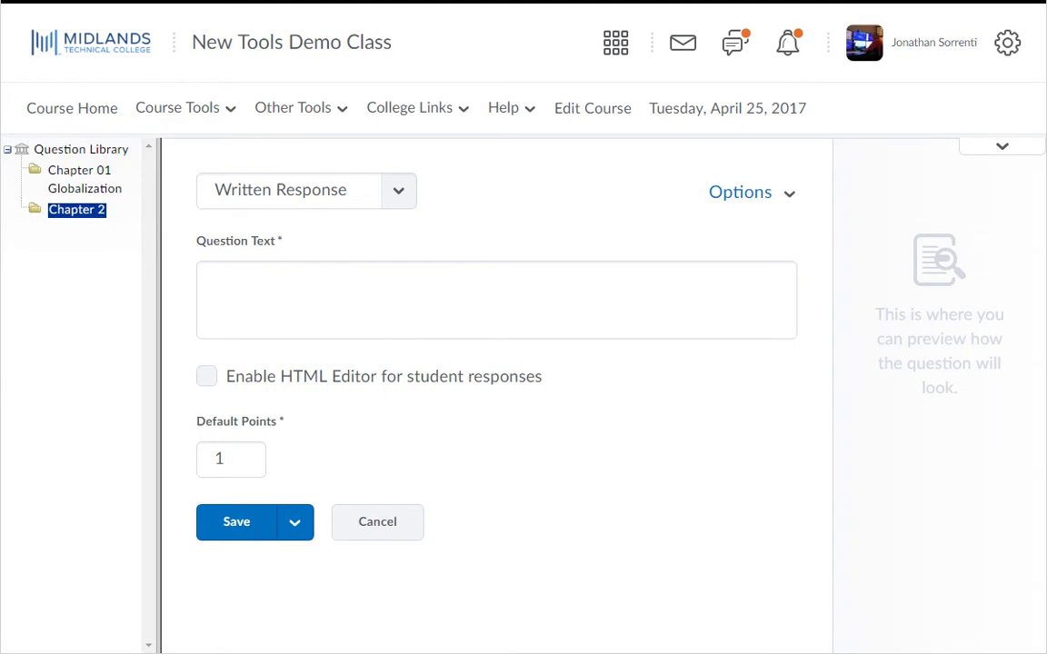
left_click(267, 332)
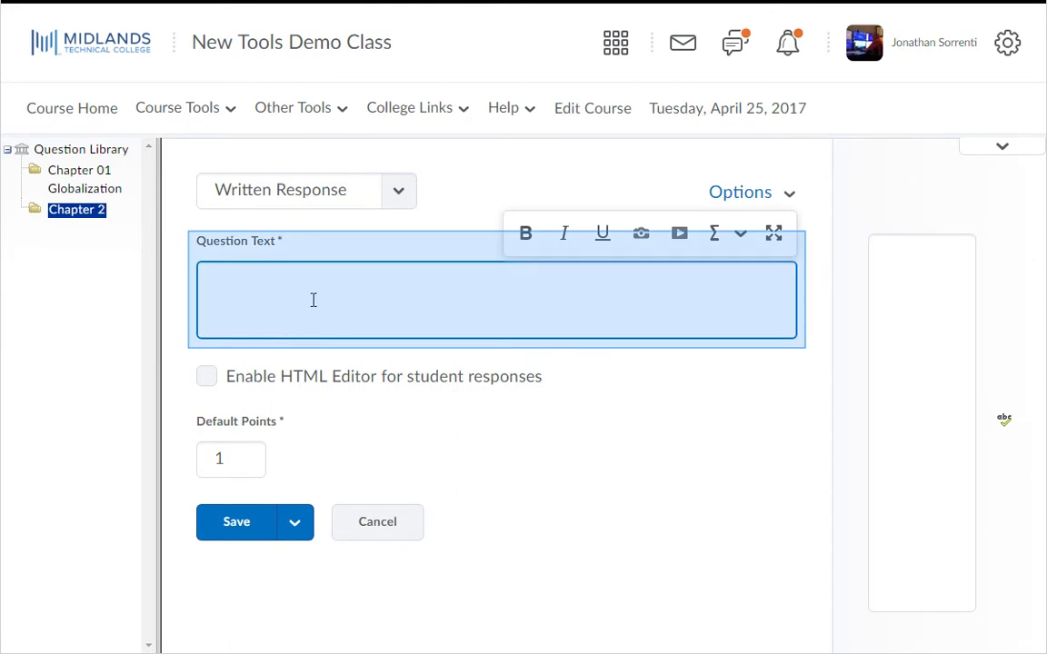
type("What is the student's job in this class?")
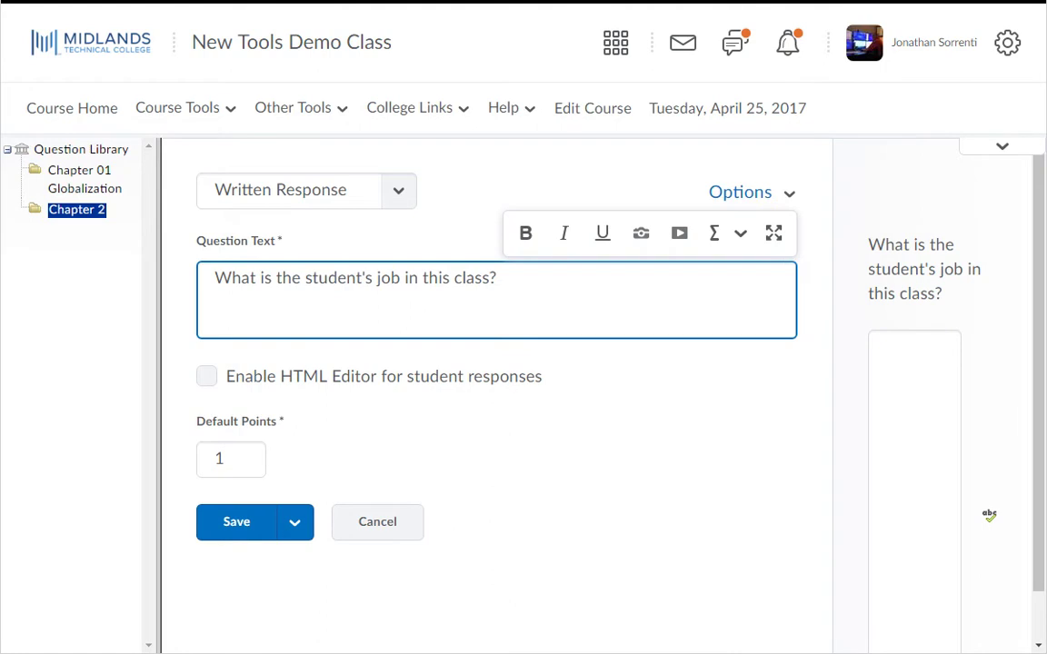
Enable the HTML Editor for student responses in the written response question.
key("Tab")
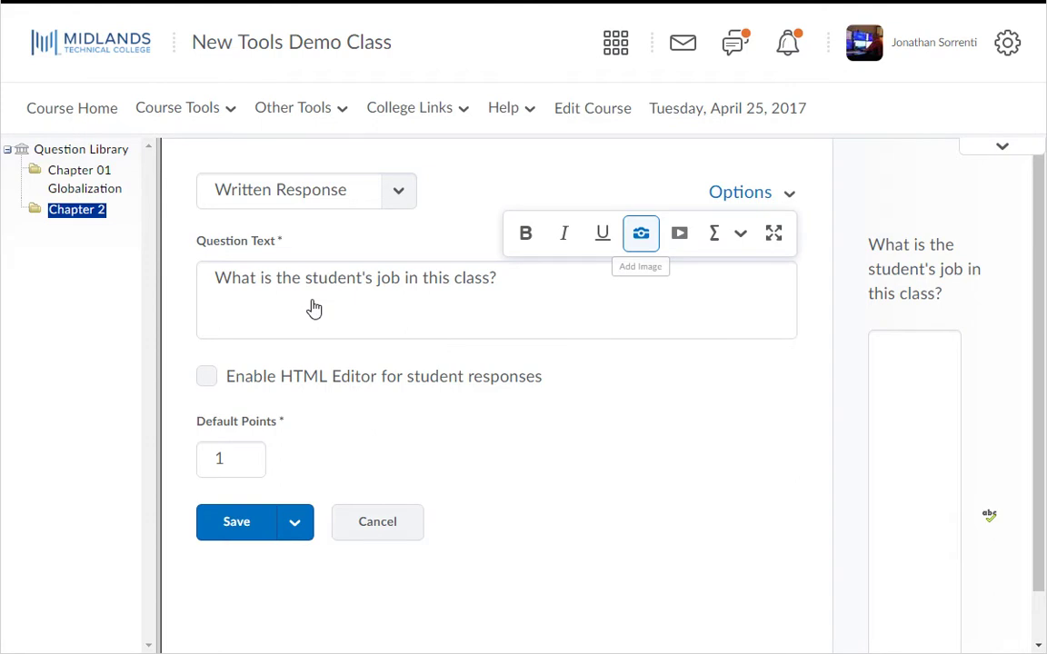
key("Return")
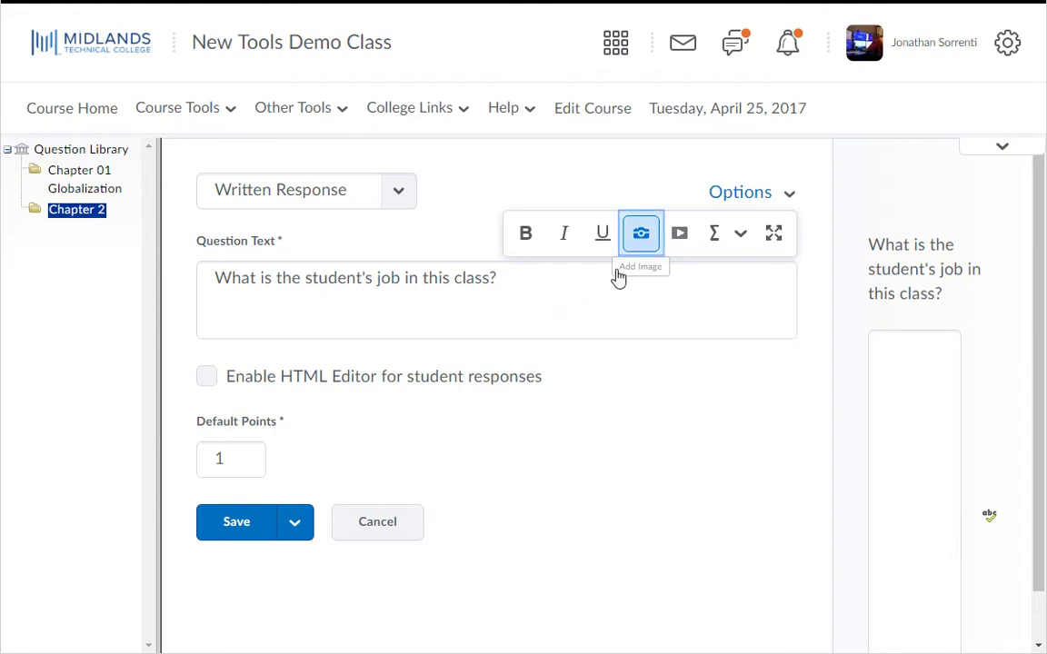
left_click(643, 243)
key("Tab")
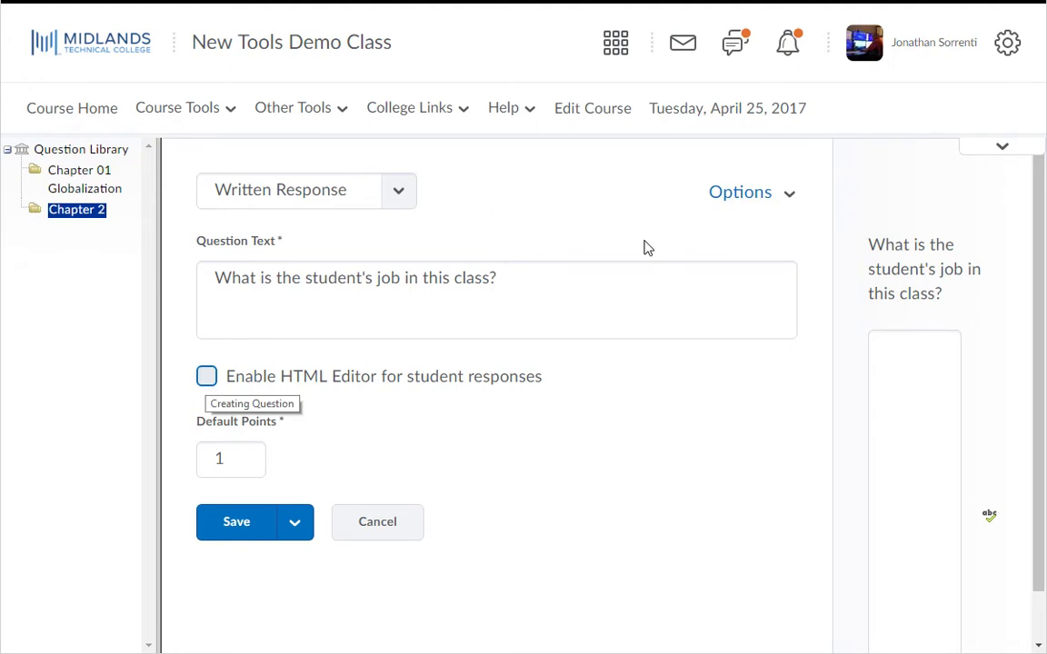
left_click(207, 377)
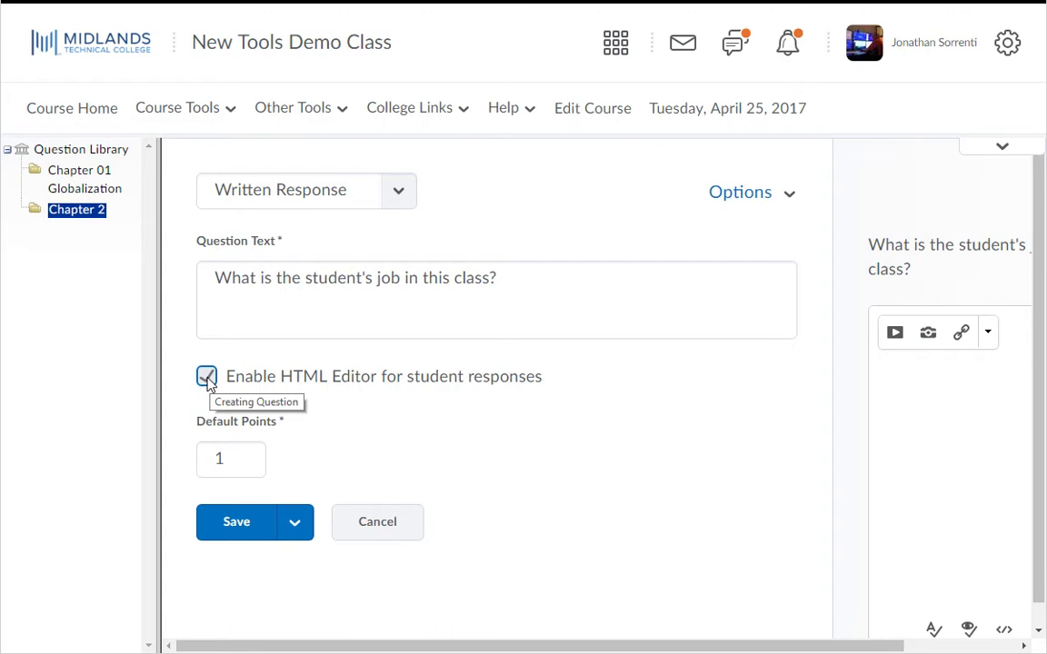
View the additional options available for the written response question.
key("Tab")
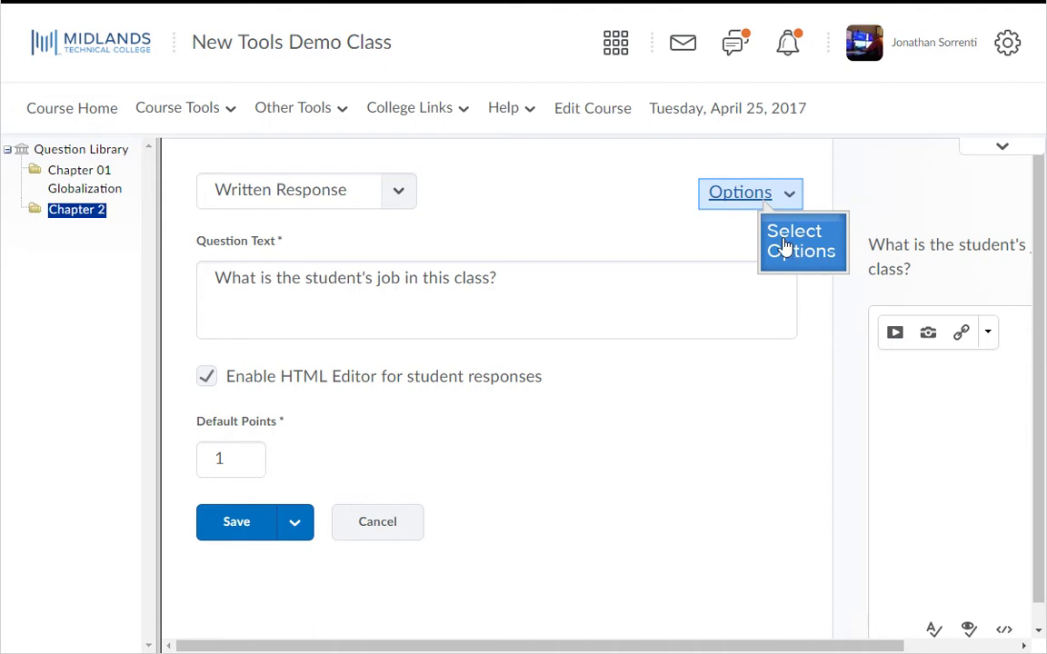
left_click(765, 207)
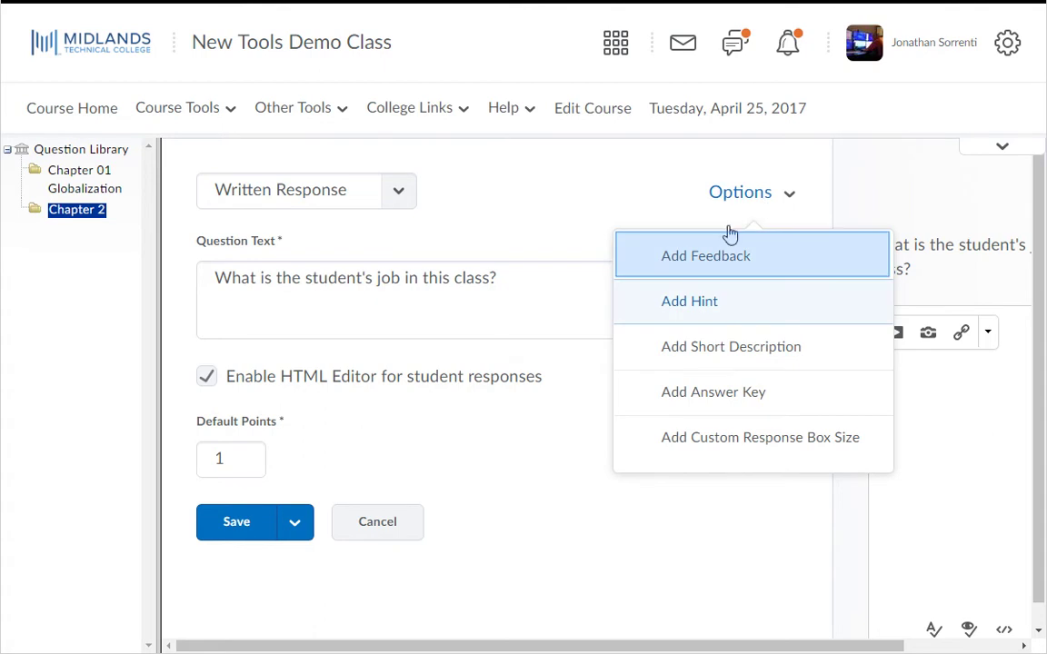
Add an evaluator answer key: "1. Attend and participate in class 2. take notes 3. complete homework and turn it in on time 4. study".
left_click(722, 289)
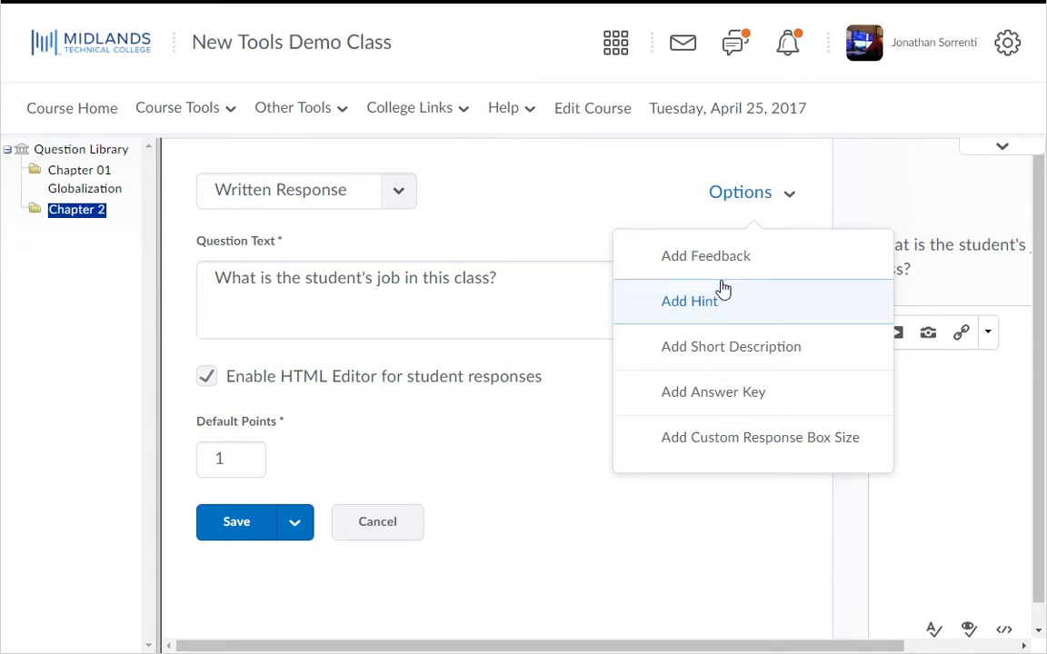
key("Down")
key("Down")
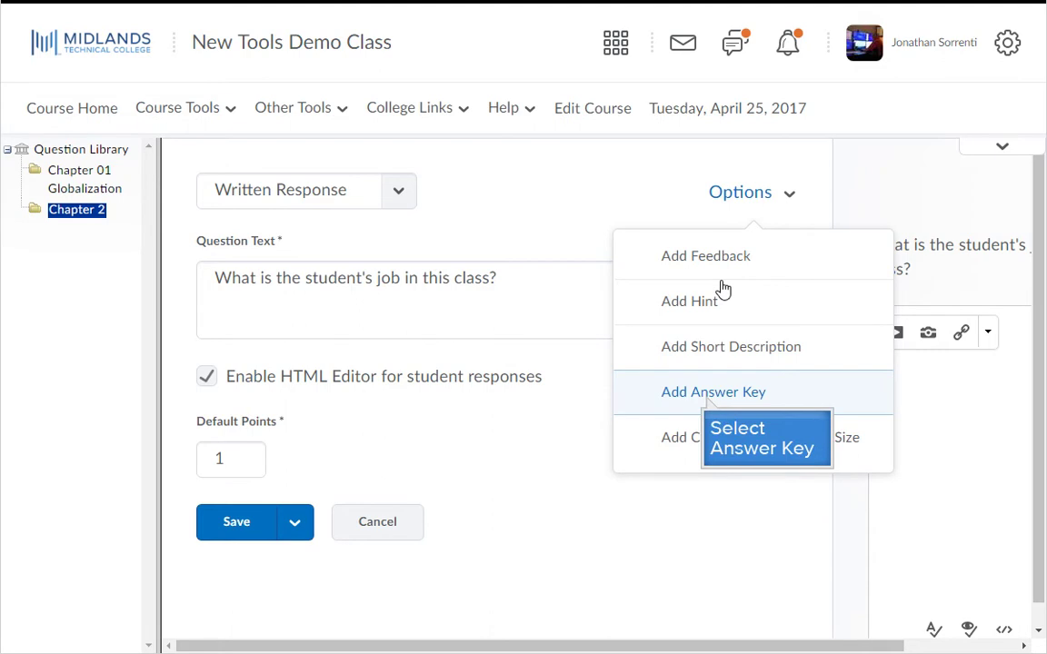
left_click(708, 394)
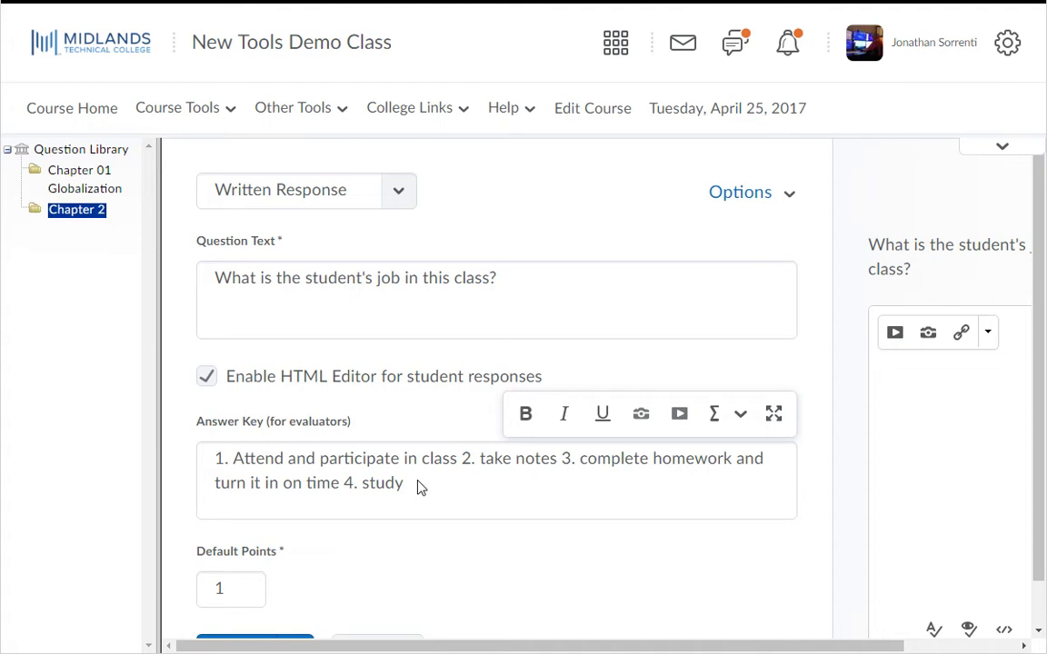
key("Return")
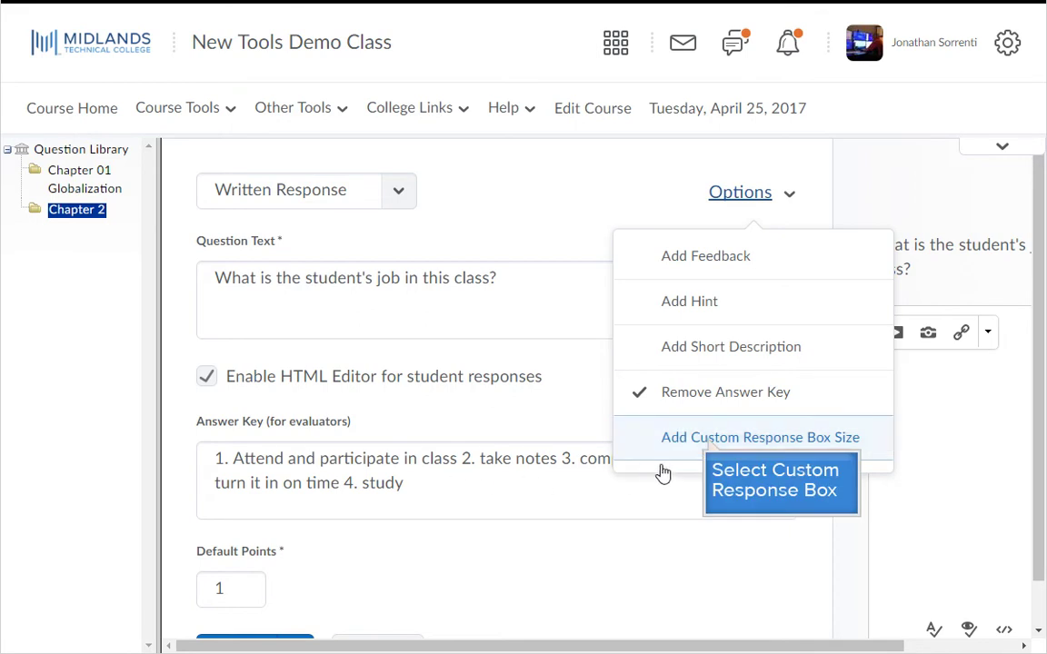
Add a custom response box size to the written response question and set it to "Much longer, expecting an essay".
left_click(738, 440)
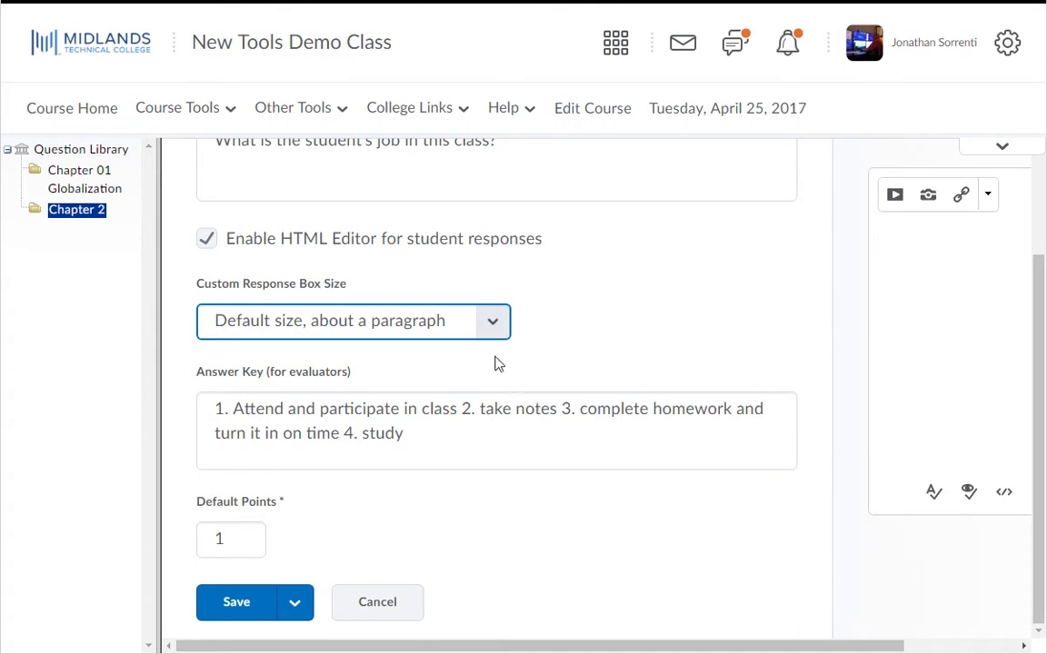
left_click(491, 325)
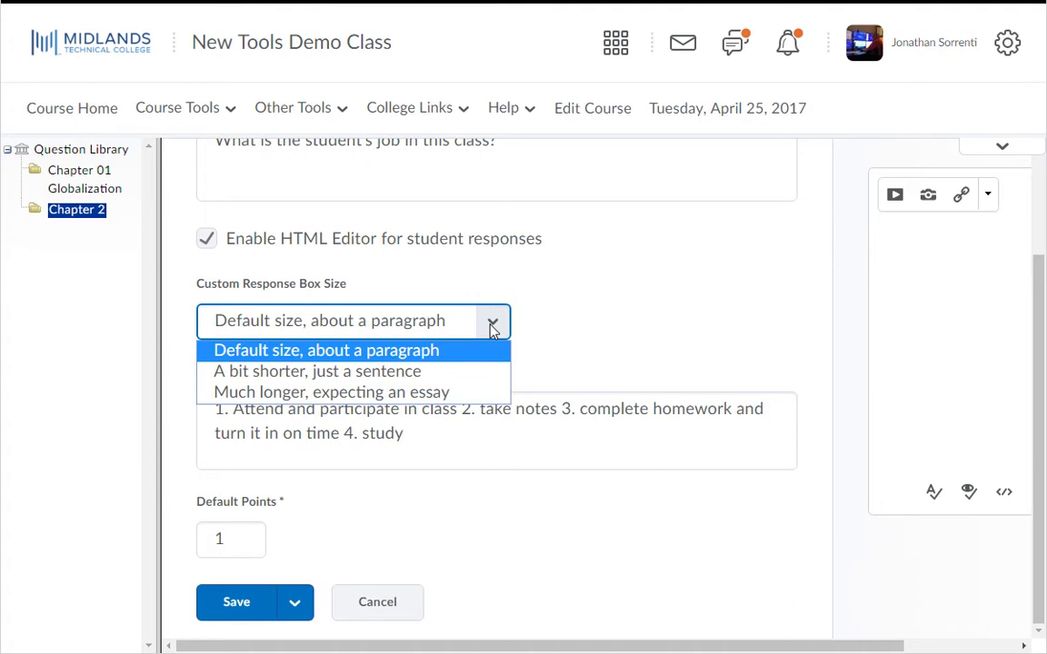
left_click(467, 400)
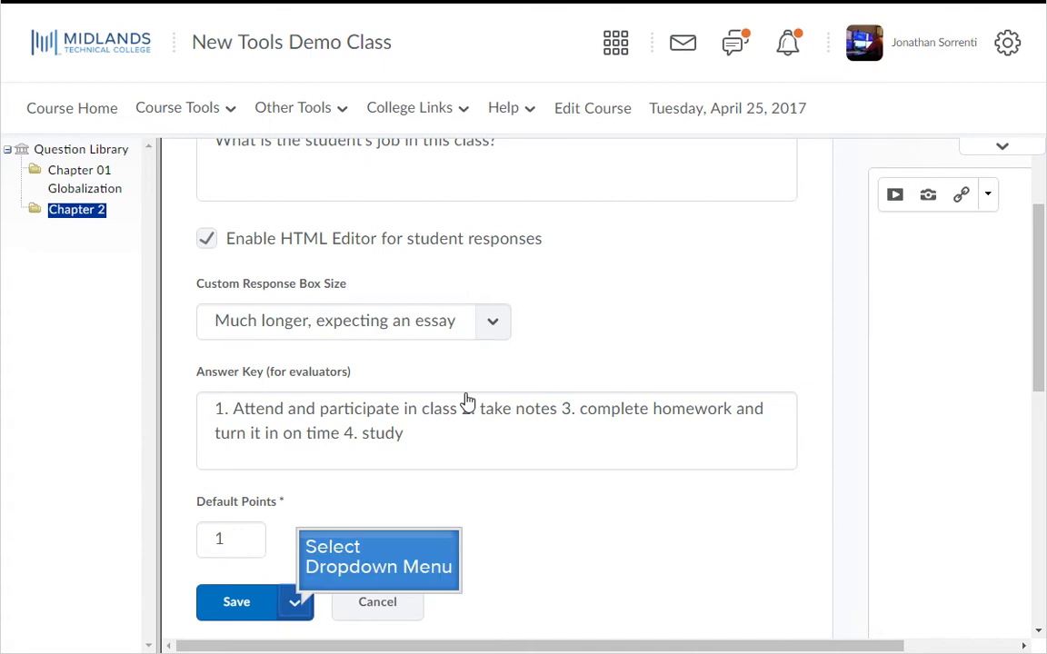
Review the Save and Copy and Save and New choices, and save the written response question.
left_click(296, 602)
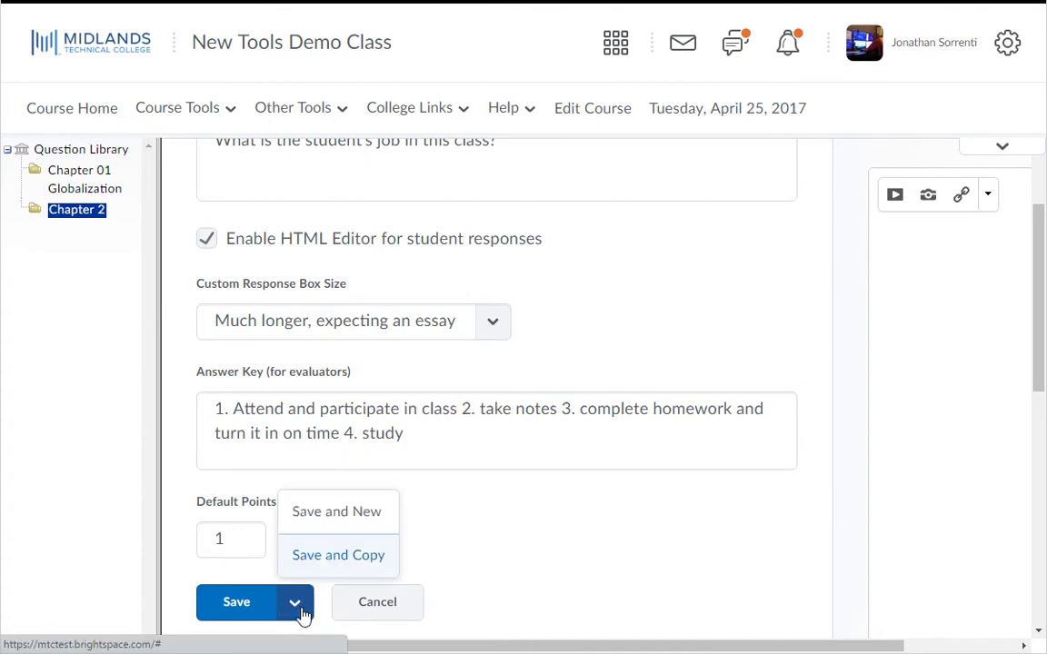
left_click(342, 558)
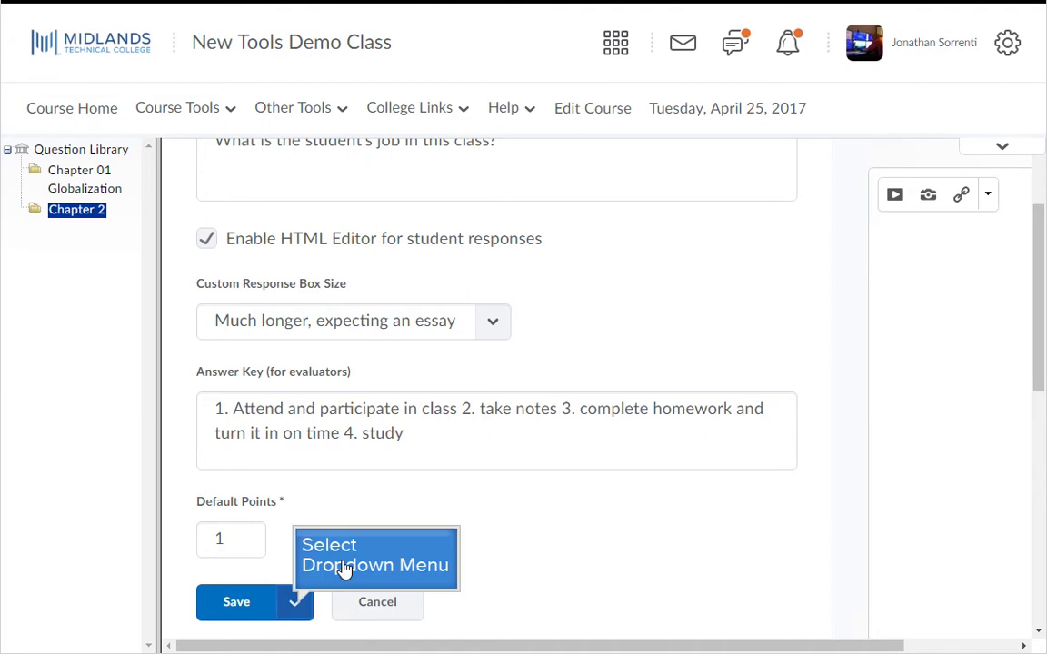
left_click(296, 603)
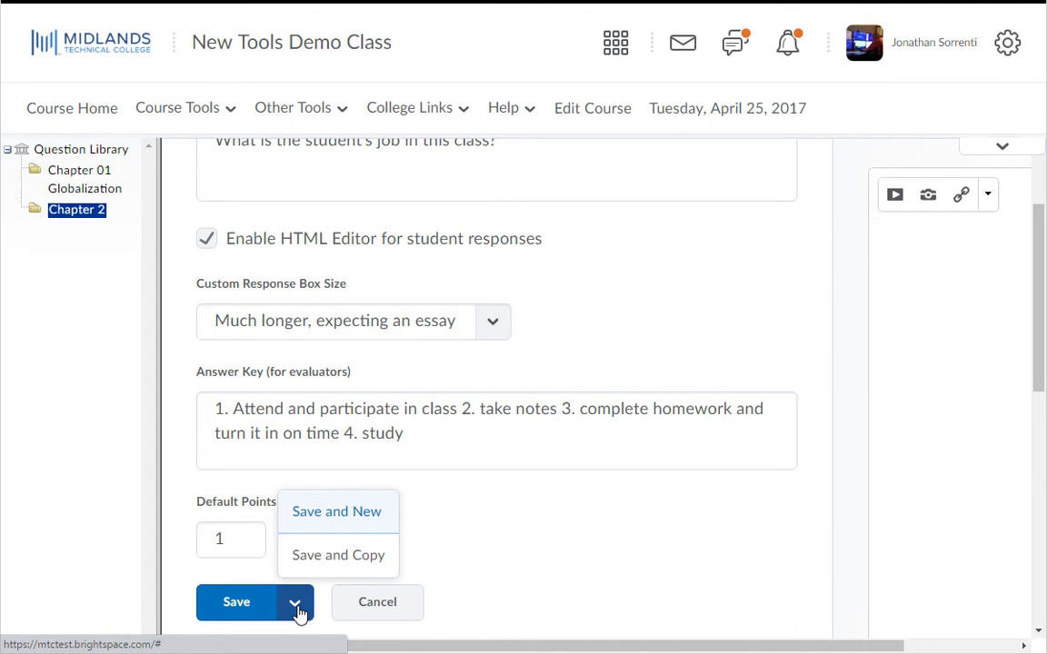
left_click(357, 514)
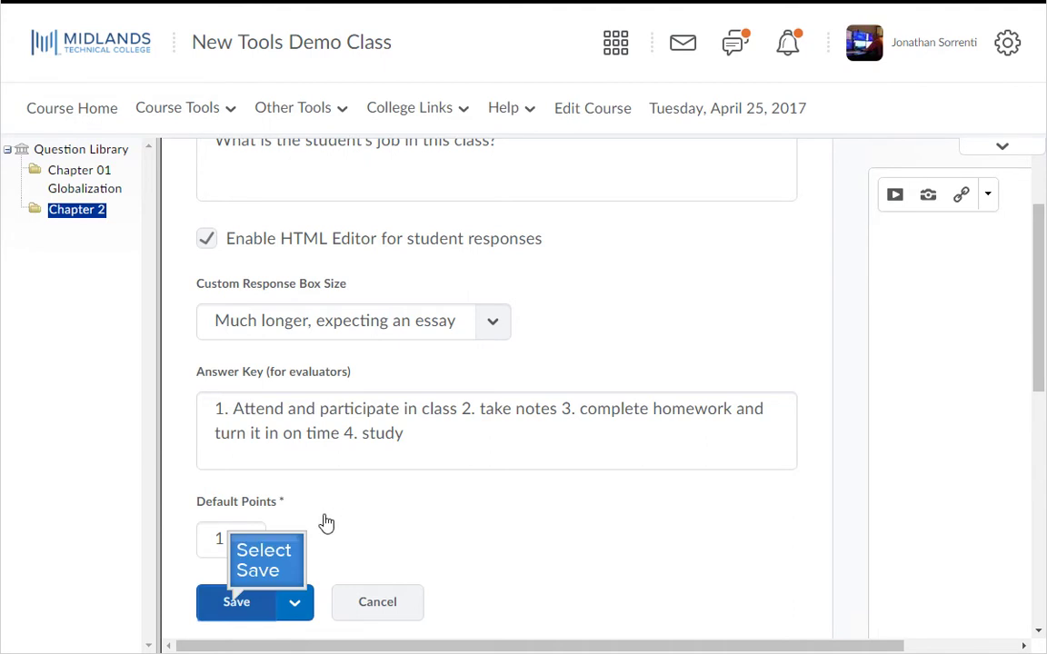
left_click(235, 607)
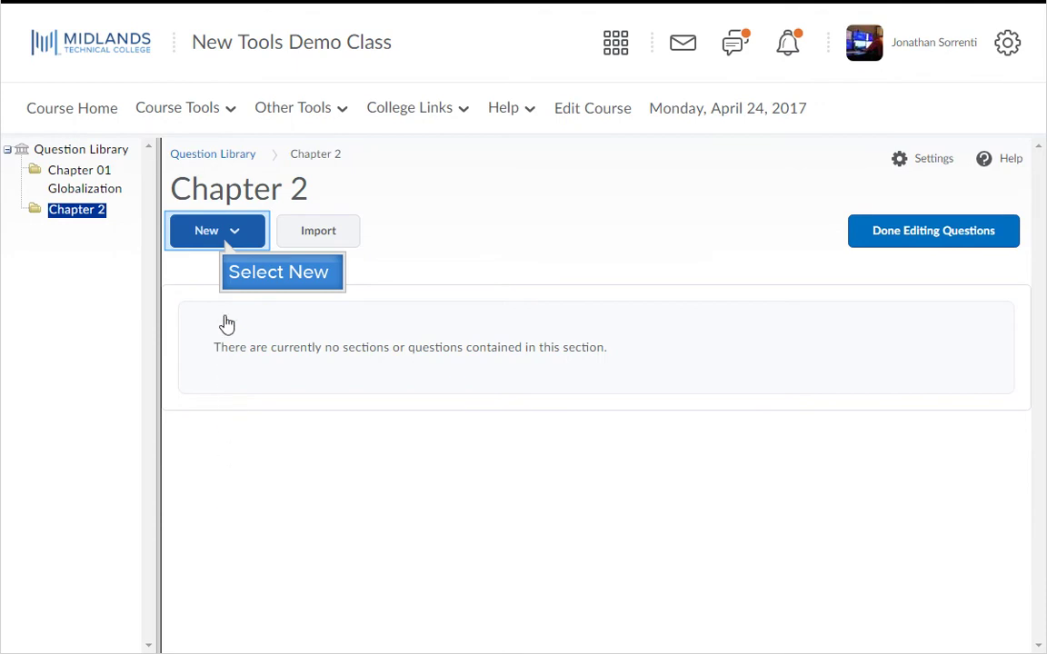
Start a Short Answer question in Chapter 2 with the text "I teach at ____ Technical College. I use D_L Brightspace.".
left_click(226, 238)
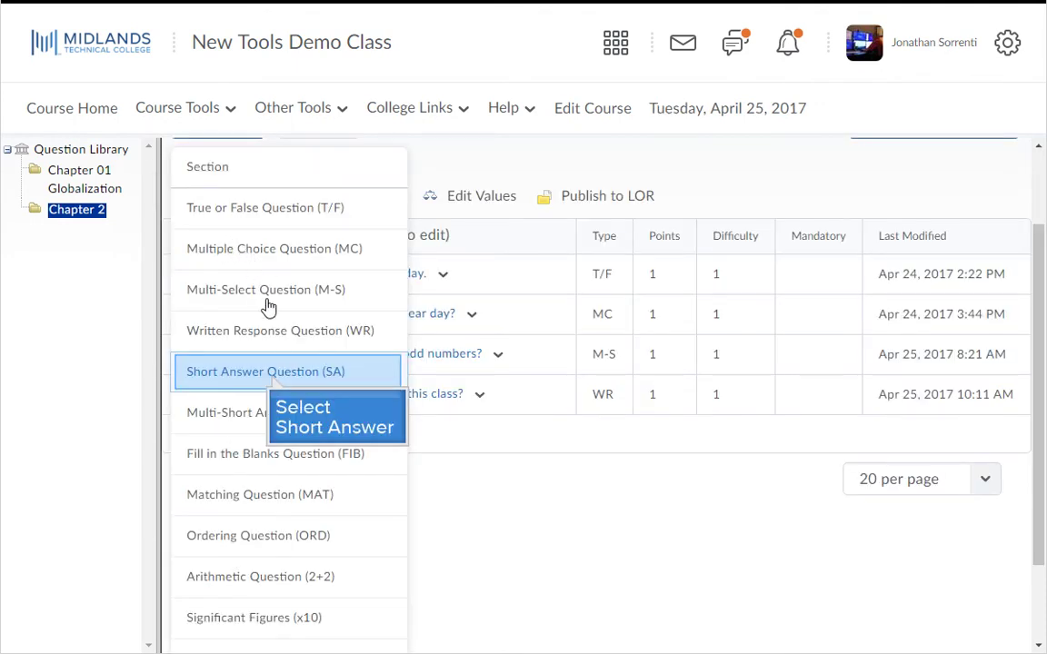
left_click(273, 380)
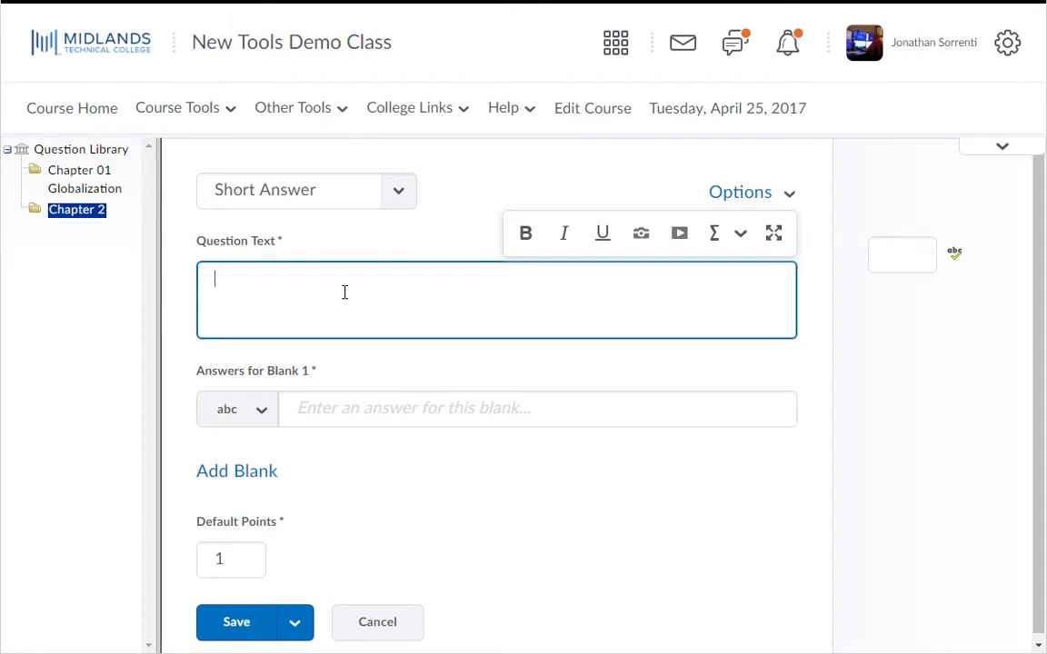
type("I teach at ____ Technical College. I use D_L Brightspace.")
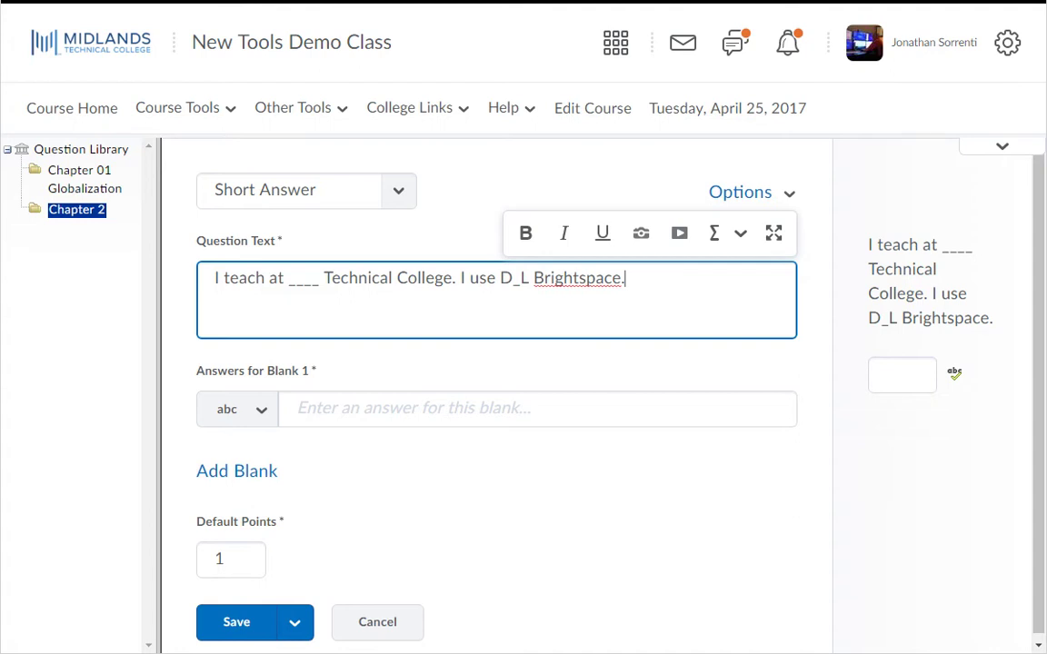
left_click(641, 234)
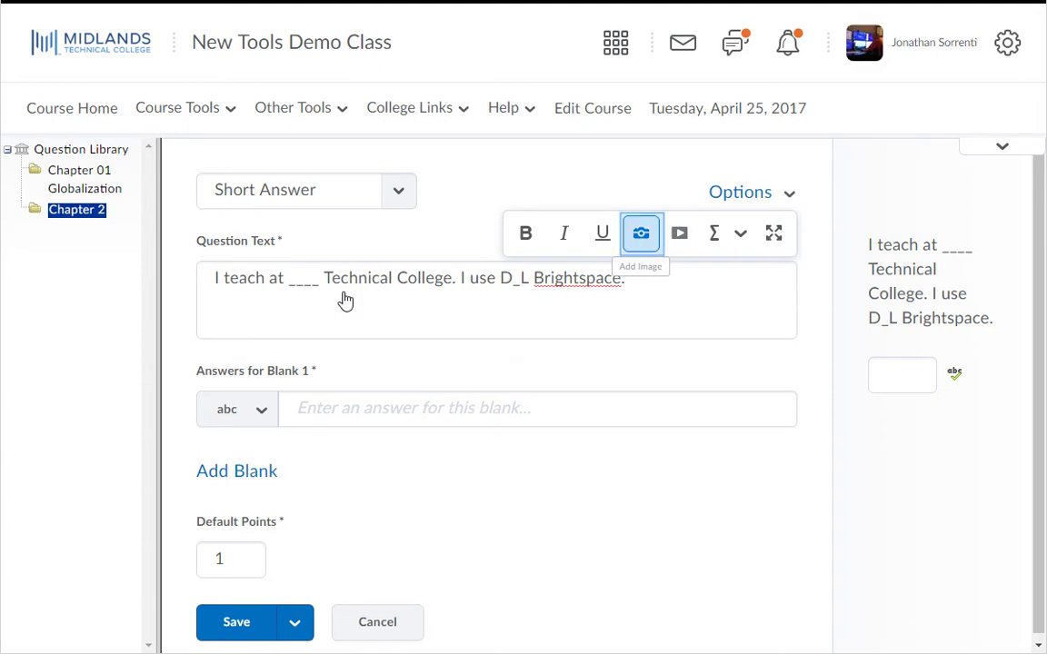
left_click(641, 239)
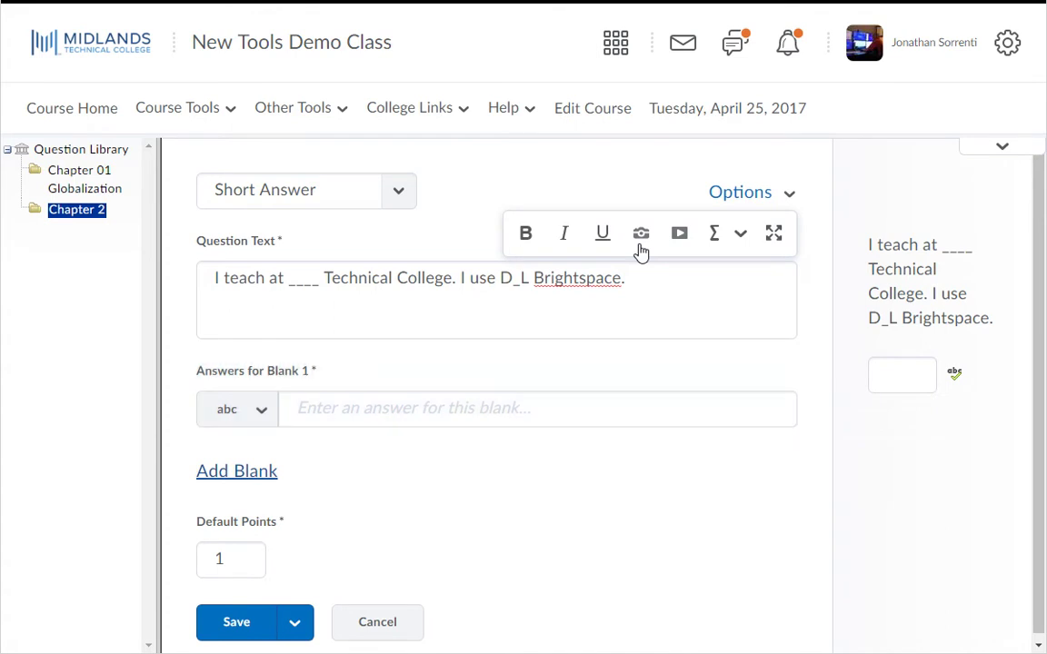
Add a second answer blank to the short answer question and enter "Midlands" as an answer for Blank 1.
left_click(238, 472)
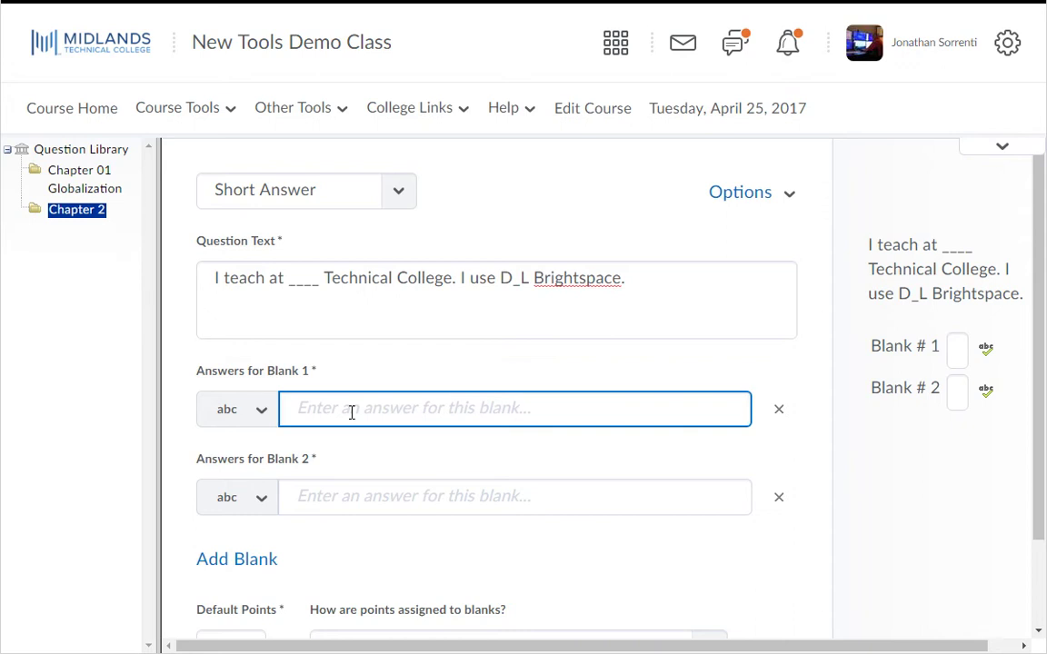
type("Midlands")
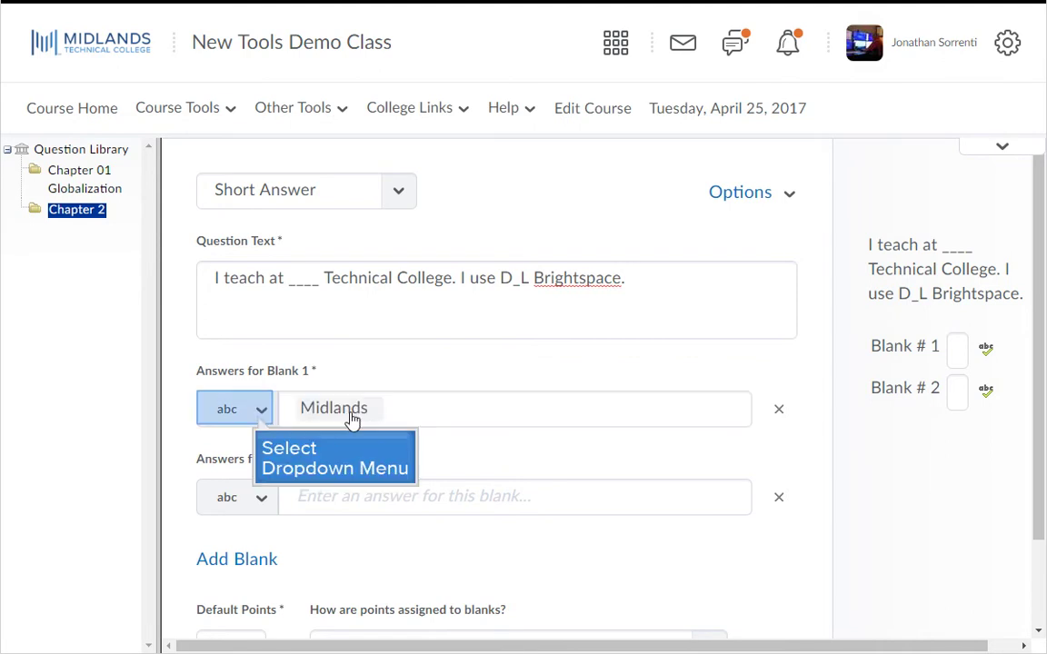
left_click(260, 413)
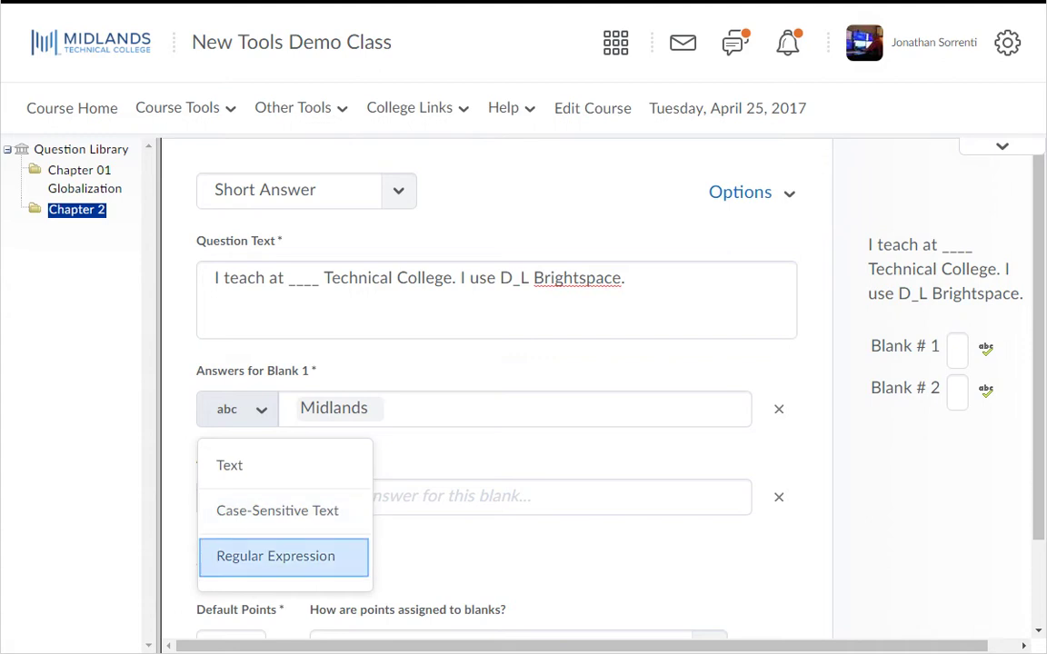
left_click(260, 414)
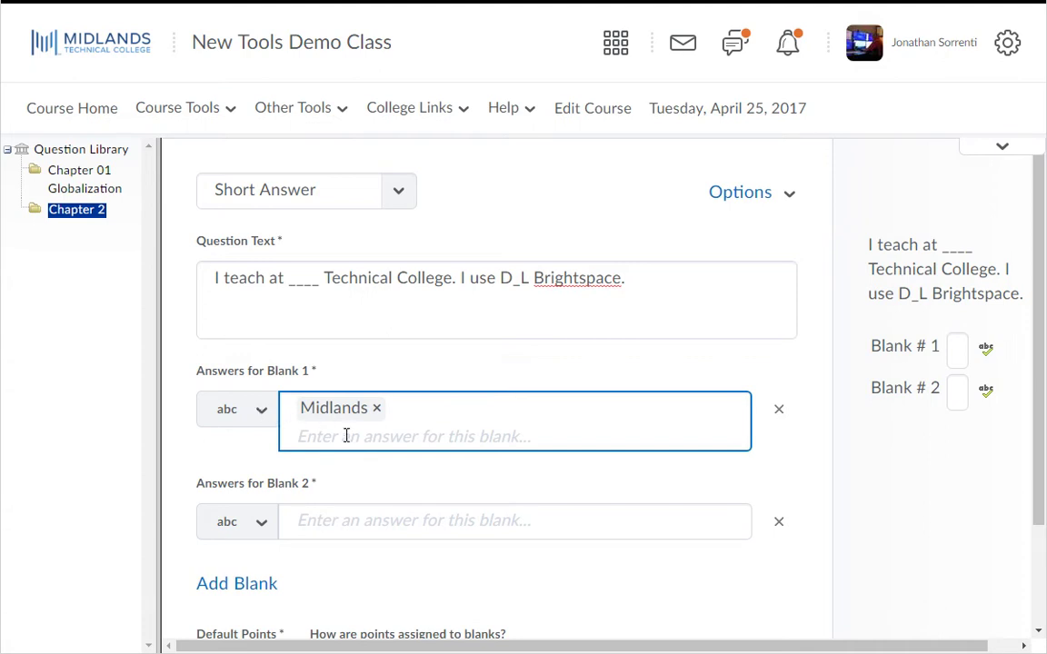
Add "^Midlan" as another answer for Blank 1 and set that blank's answer type to Regular Expression.
type("^Midlan")
key("Tab")
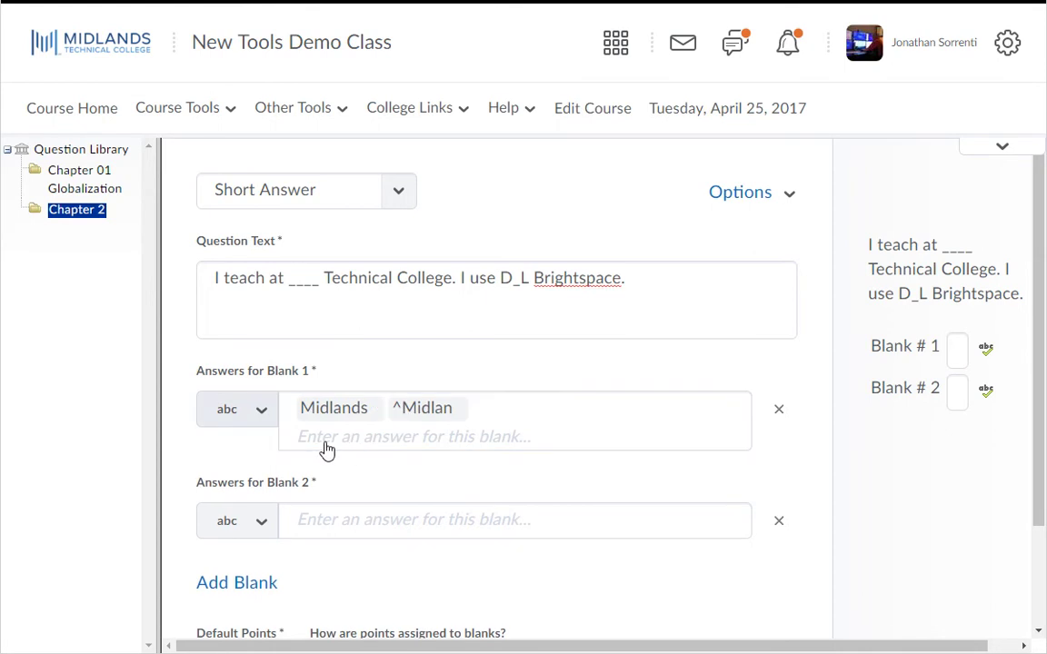
left_click(260, 416)
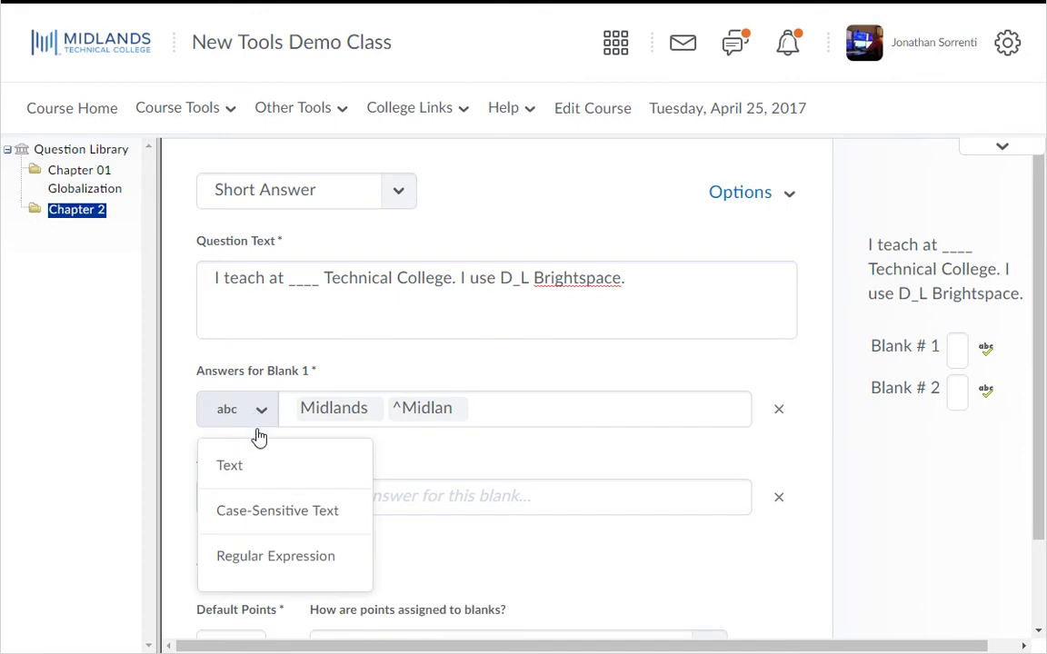
left_click(258, 558)
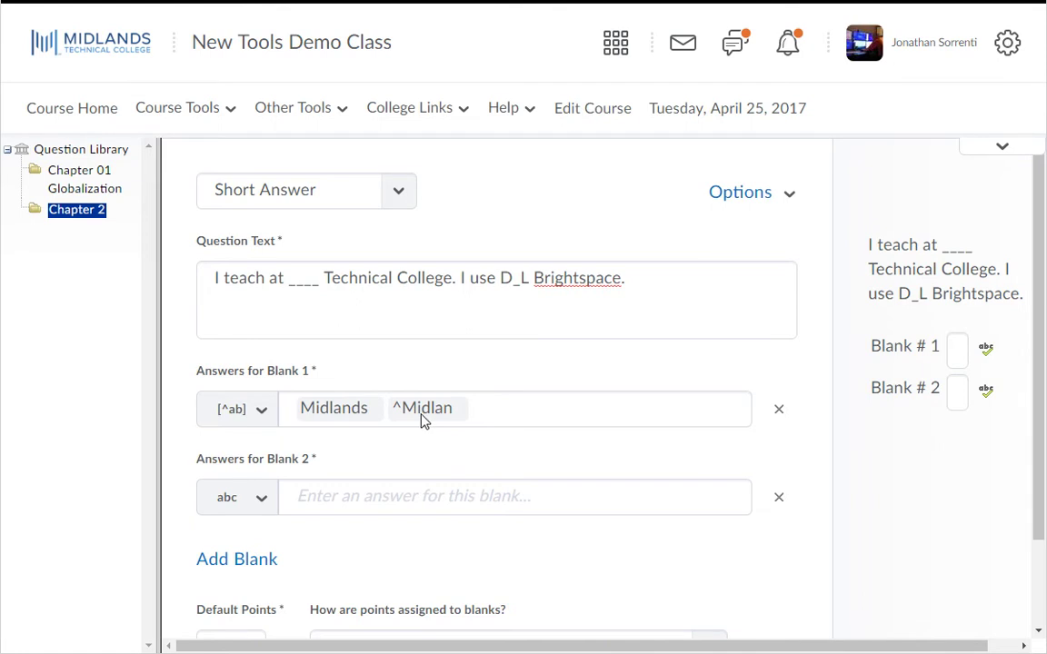
Enter "(2)" as the answer for Blank 2 and set its answer type to Regular Expression.
key("Tab")
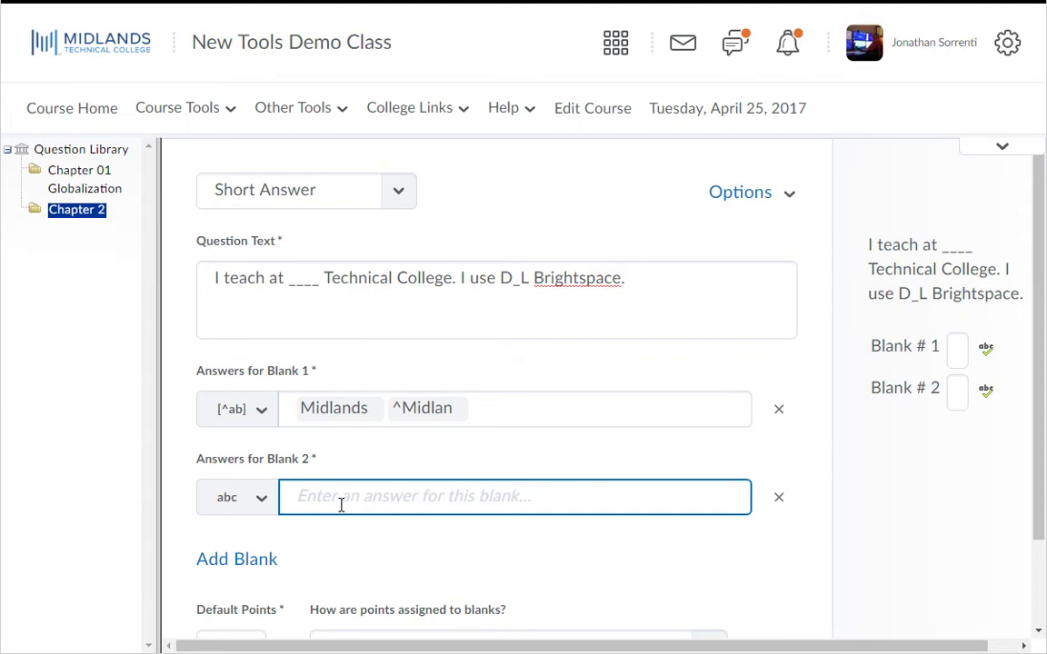
type("(2)")
key("Return")
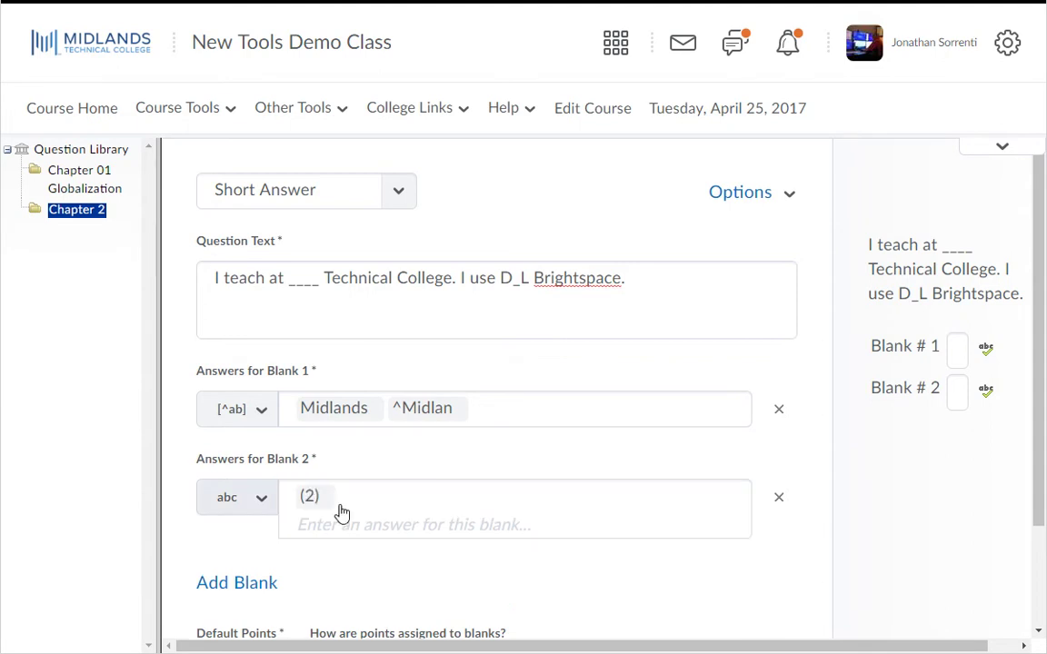
left_click(261, 514)
scroll(263, 554, "down", 1)
left_click(268, 538)
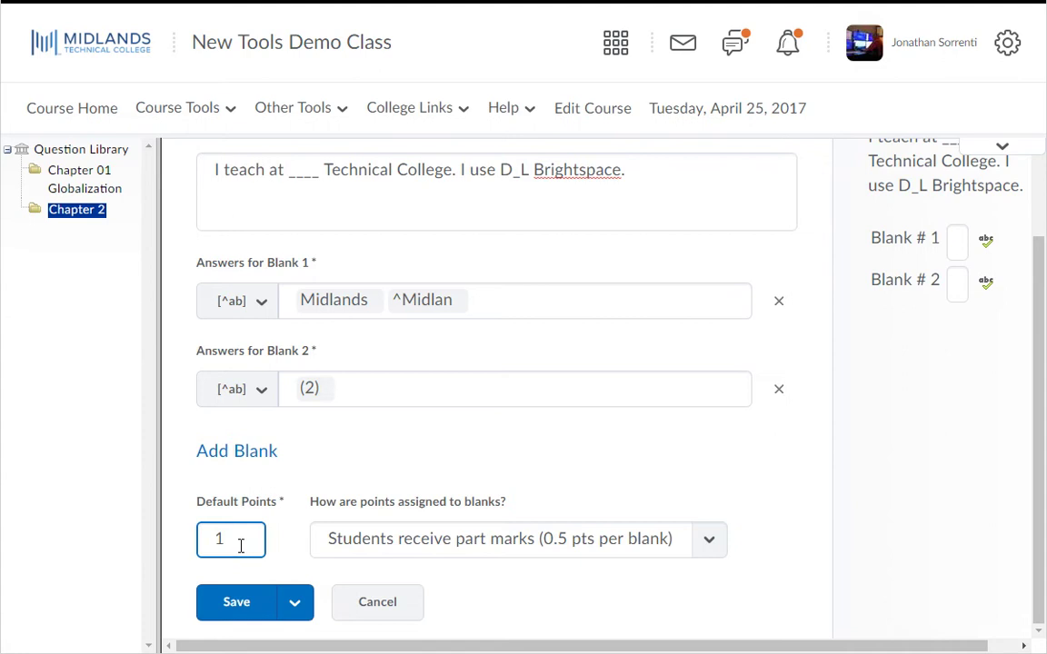
Review the choices for assigning points to blanks and the additional options for the short answer question.
key("Tab")
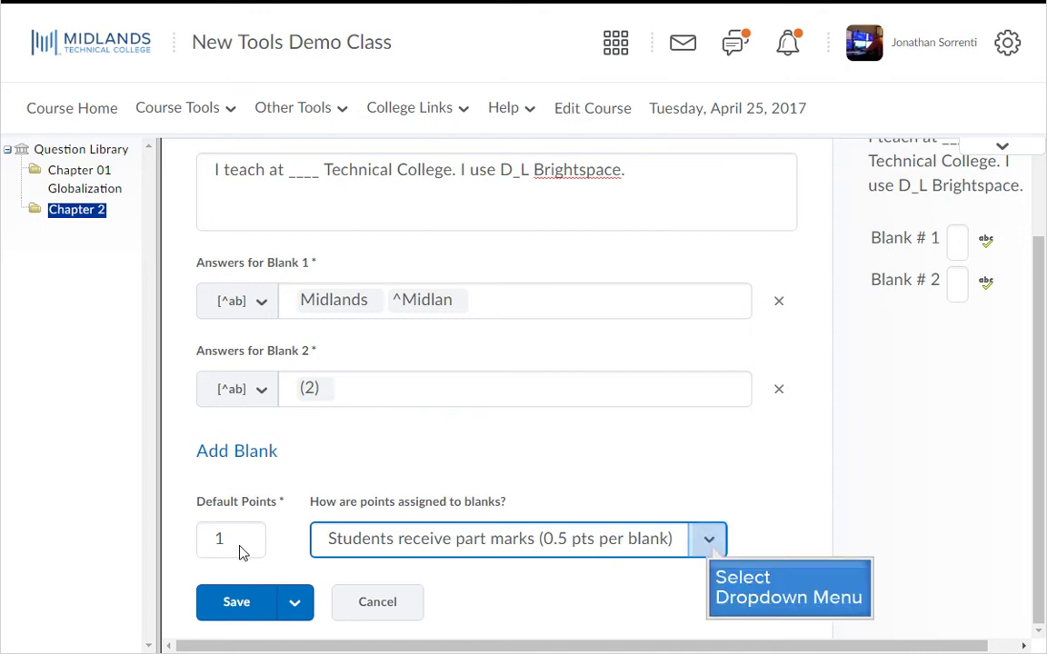
left_click(711, 547)
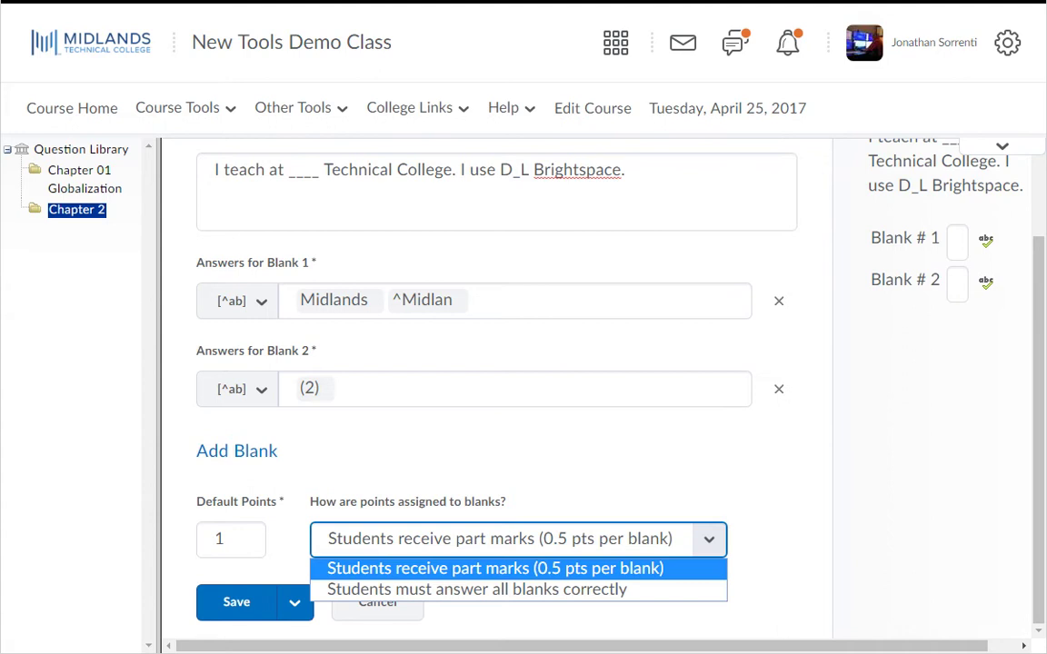
scroll(714, 552, "up", 2)
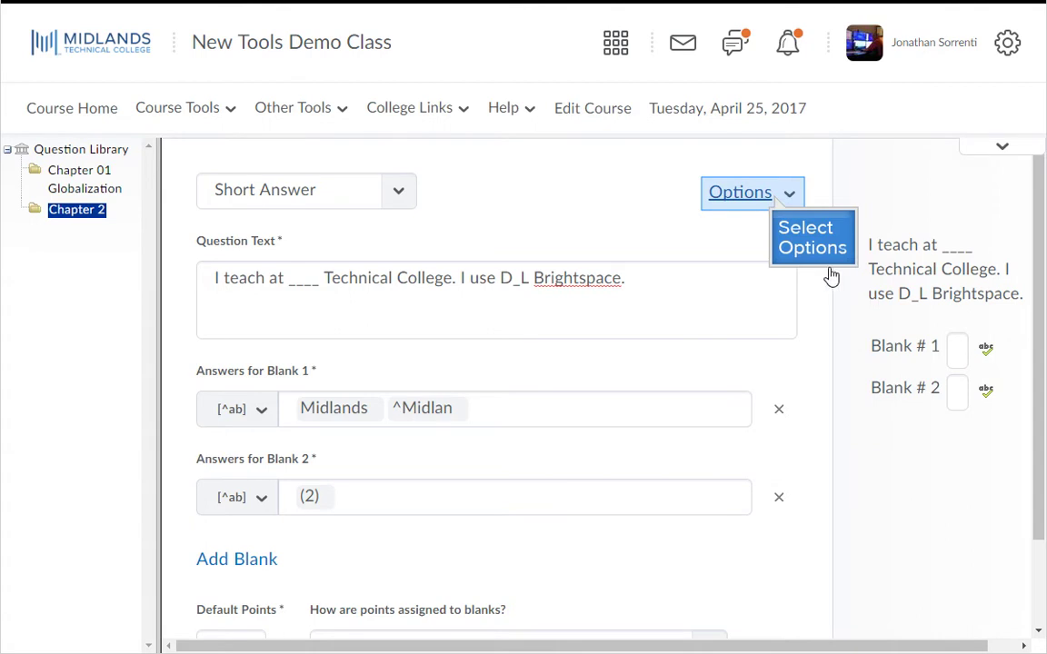
left_click(779, 202)
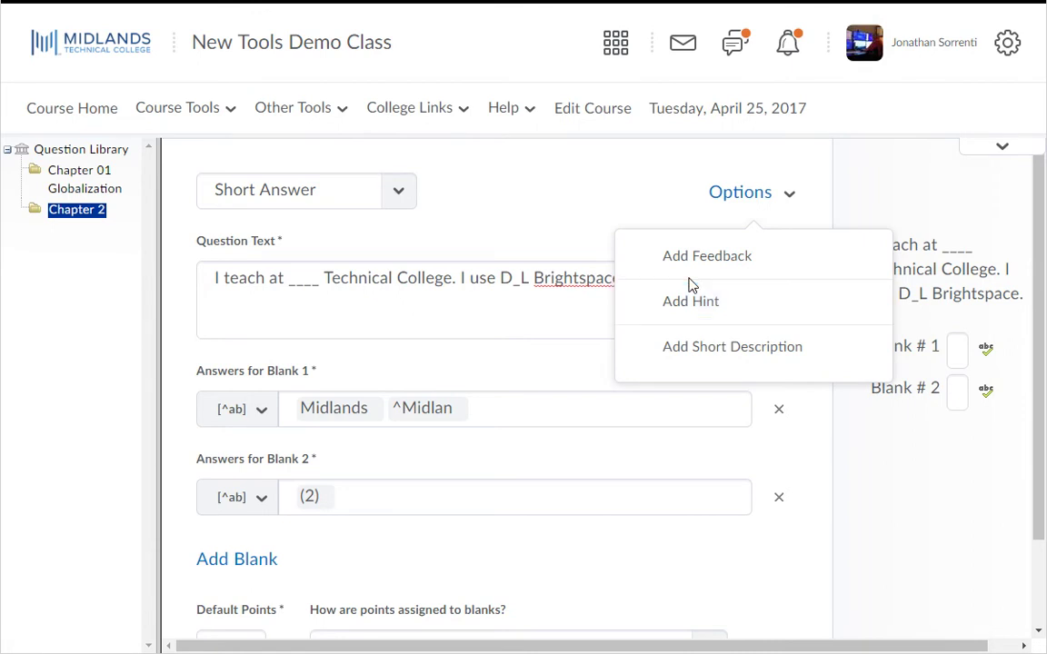
scroll(690, 286, "down", 2)
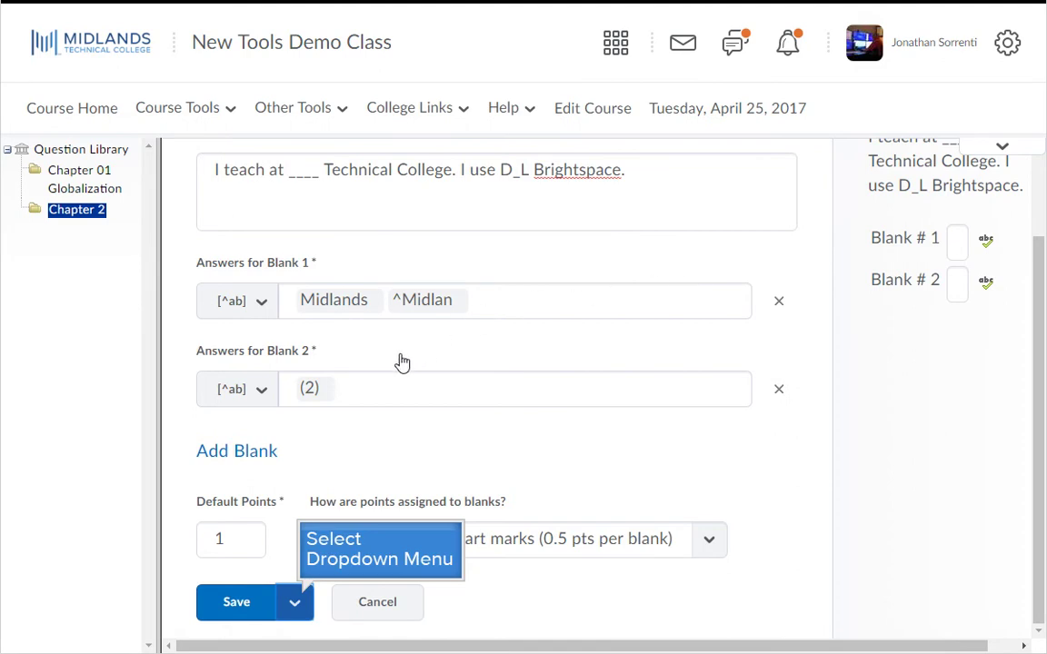
Review the Save and Copy and Save and New options, and save the short answer question.
left_click(298, 603)
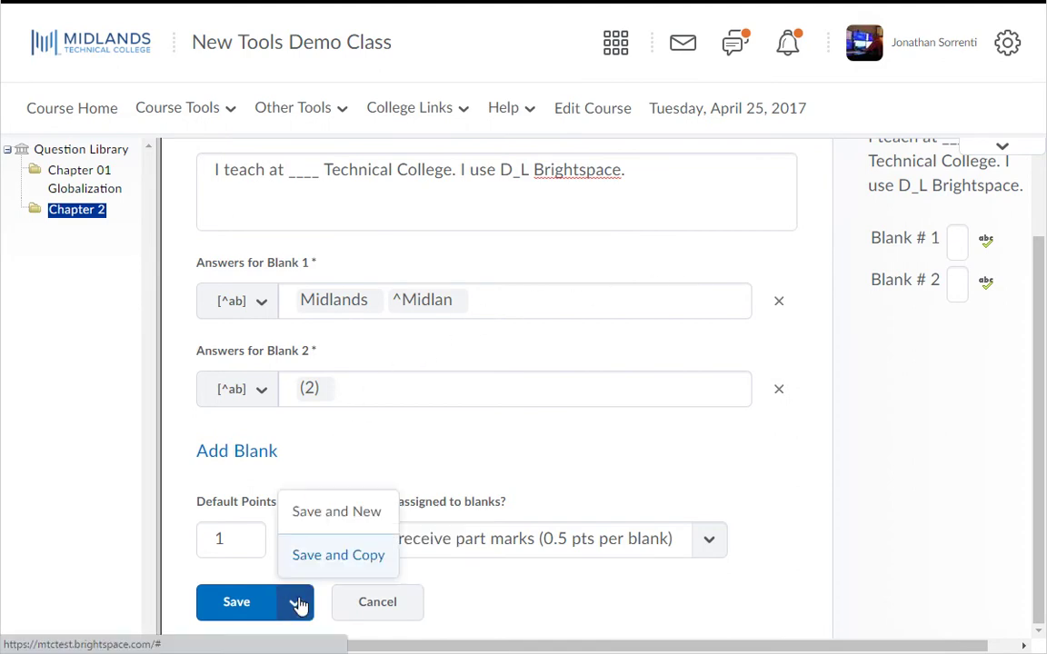
left_click(329, 556)
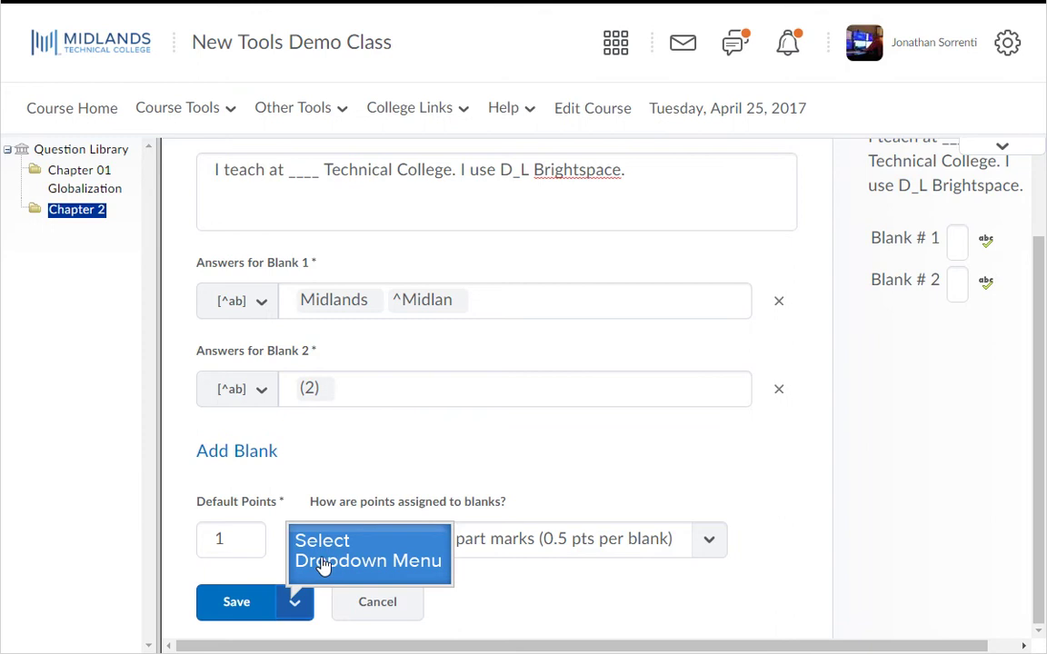
left_click(294, 604)
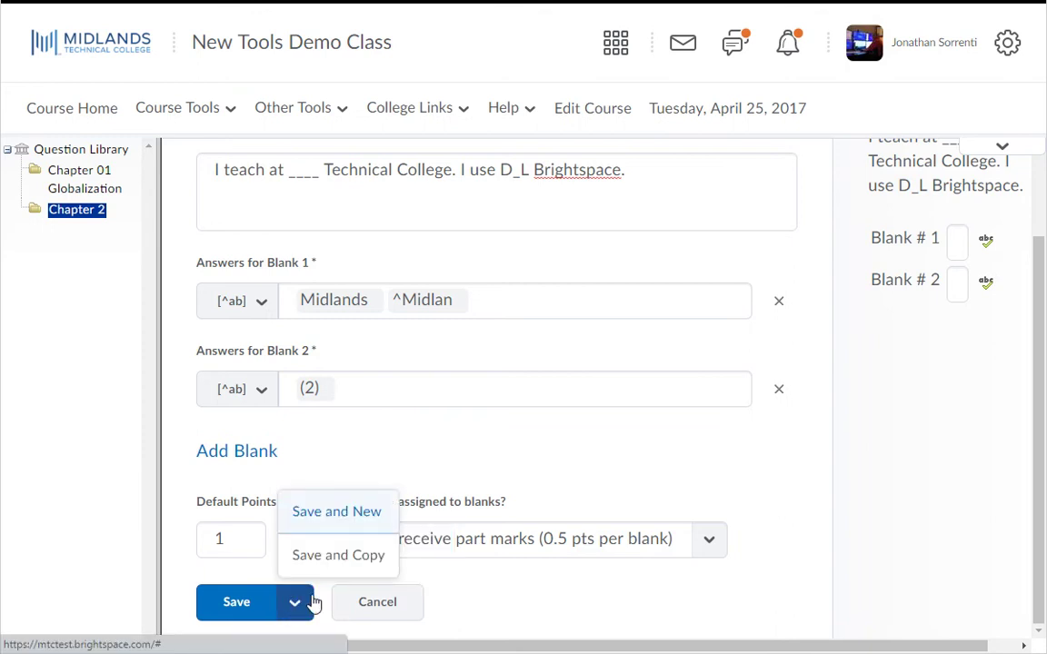
left_click(337, 513)
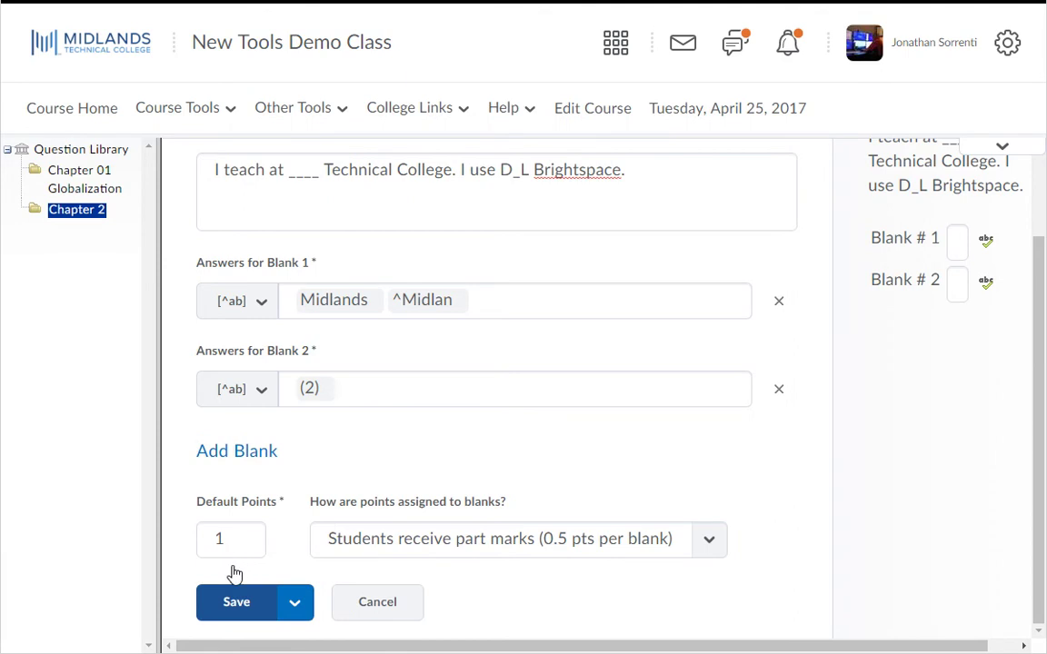
left_click(231, 609)
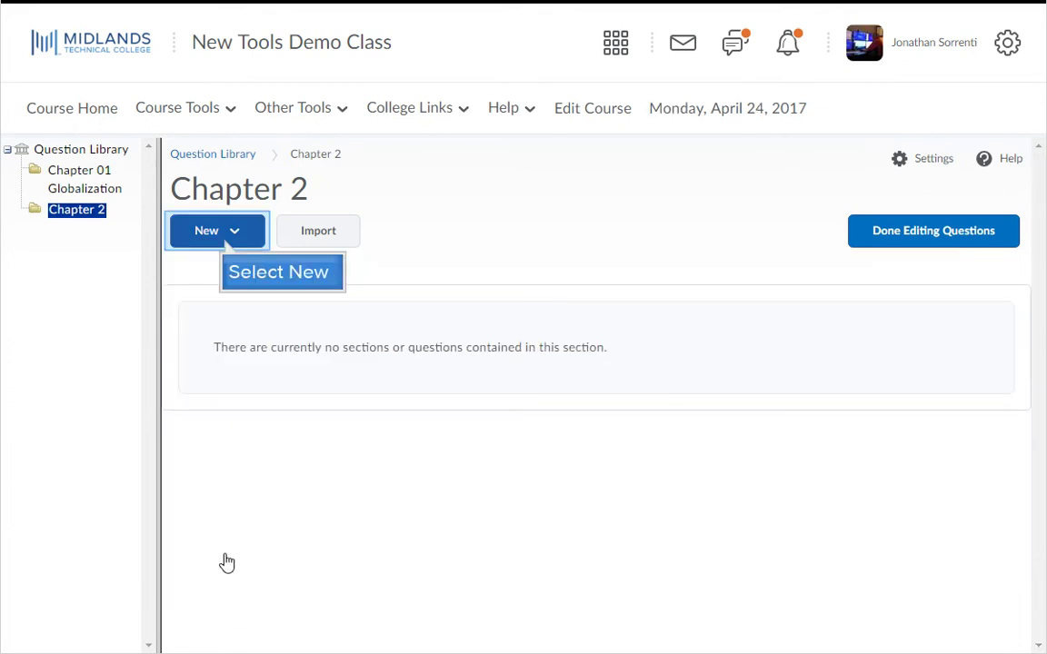
Create a Multi-Short Answer question worth 1 point reading "List three tools in D2L Brightspace." with 3 input boxes, 1 row and 40 columns.
left_click(218, 233)
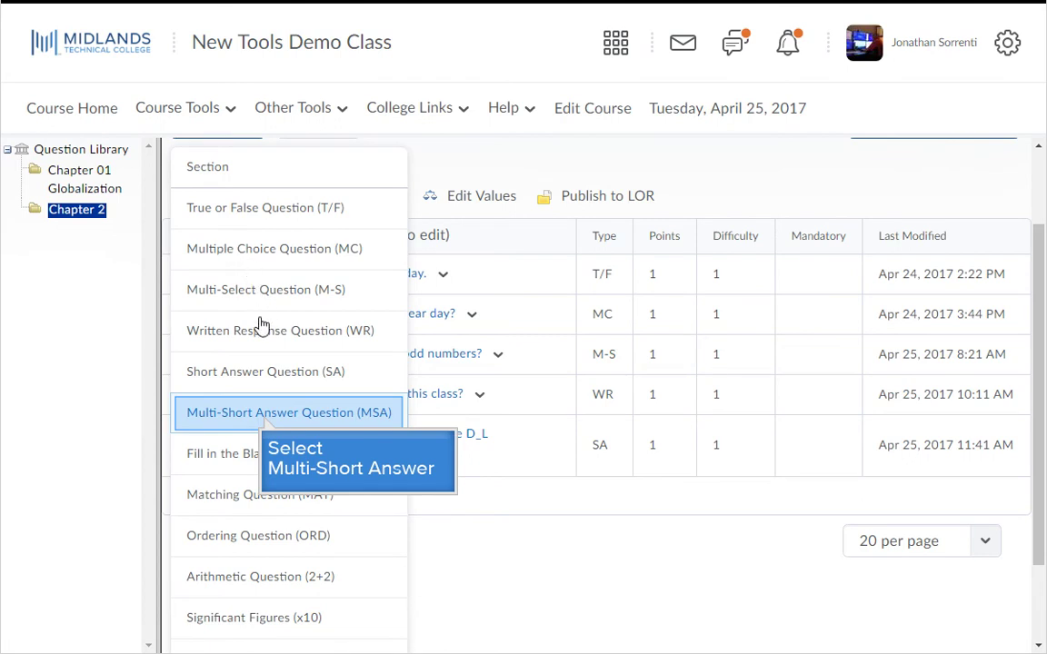
left_click(266, 420)
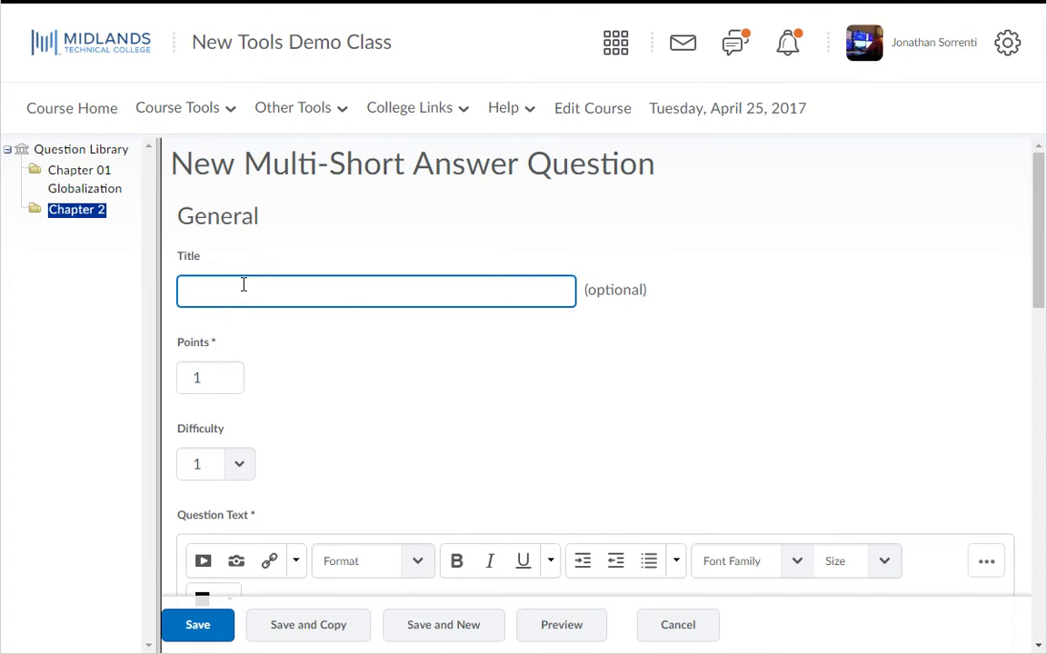
key("Tab")
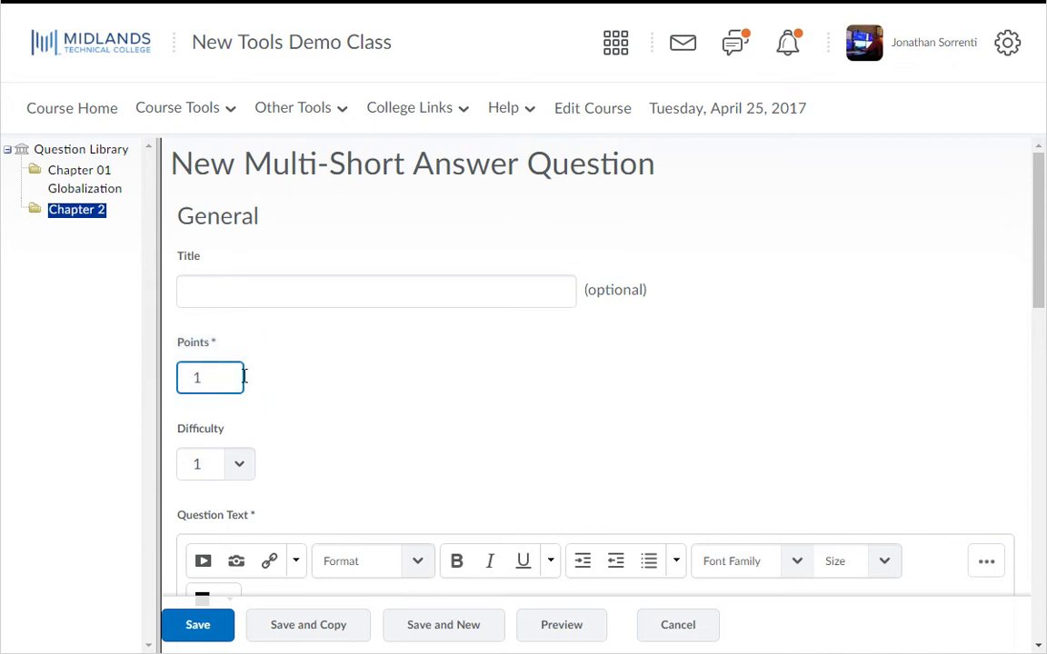
scroll(244, 375, "down", 4)
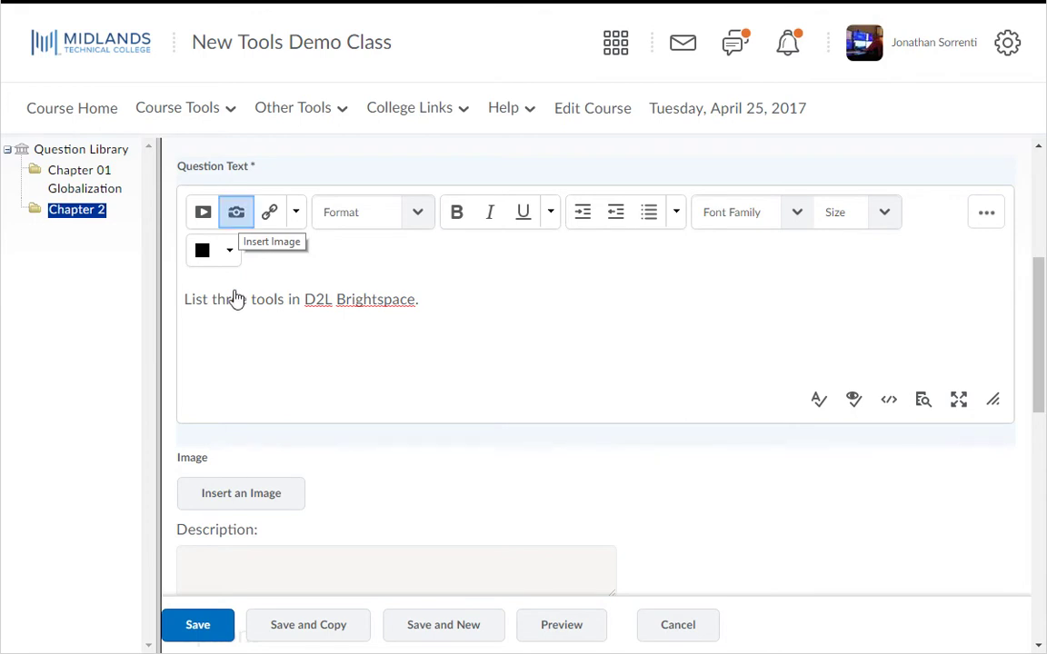
scroll(234, 223, "down", 3)
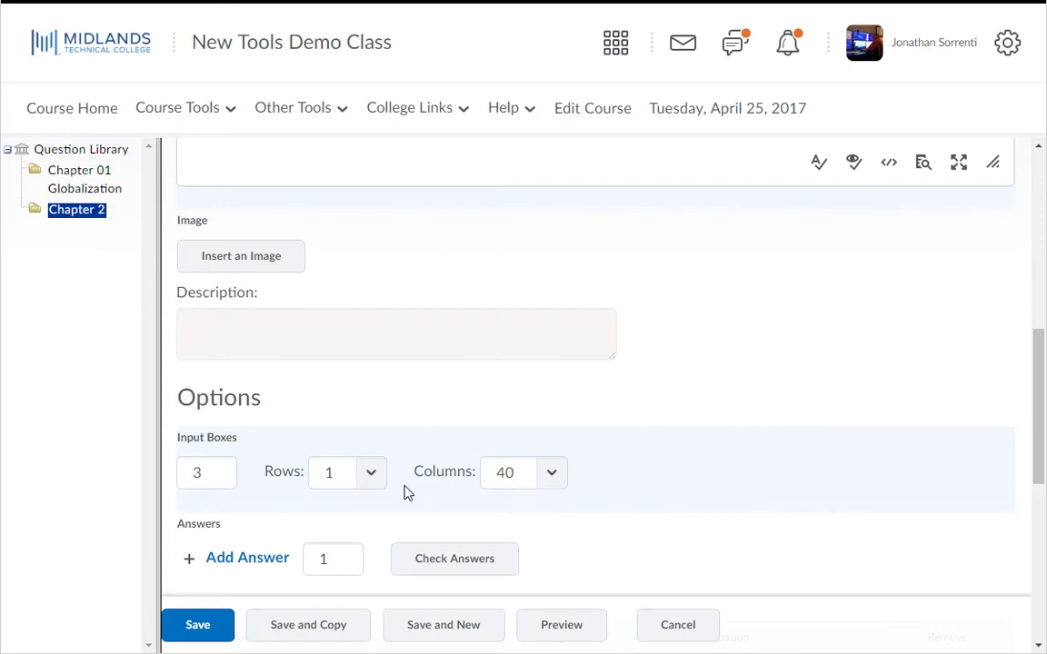
Add case-insensitive answers including Assessments, Attendance, Classlist, Content and Discussions, each weighted 33.33%, and save the multi-short answer question.
scroll(406, 491, "down", 3)
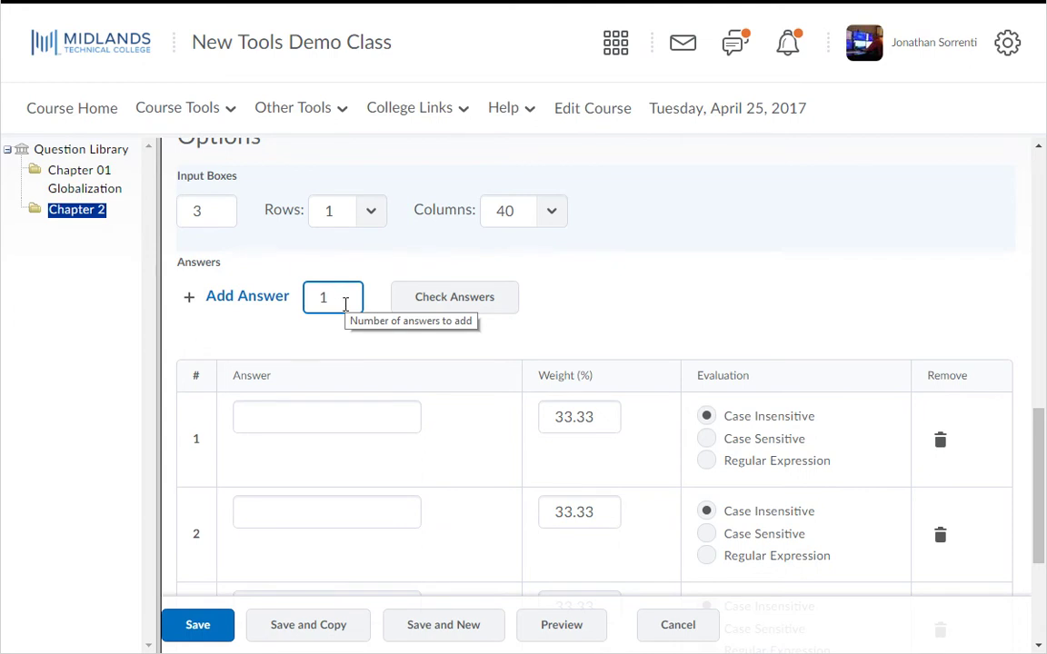
left_click(243, 303)
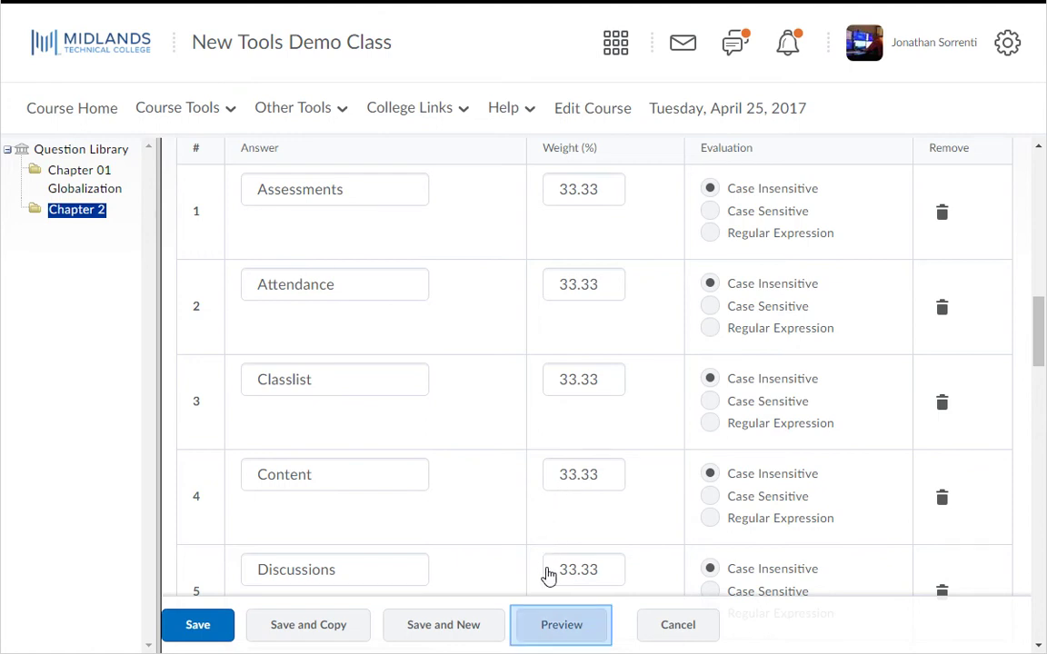
left_click(547, 635)
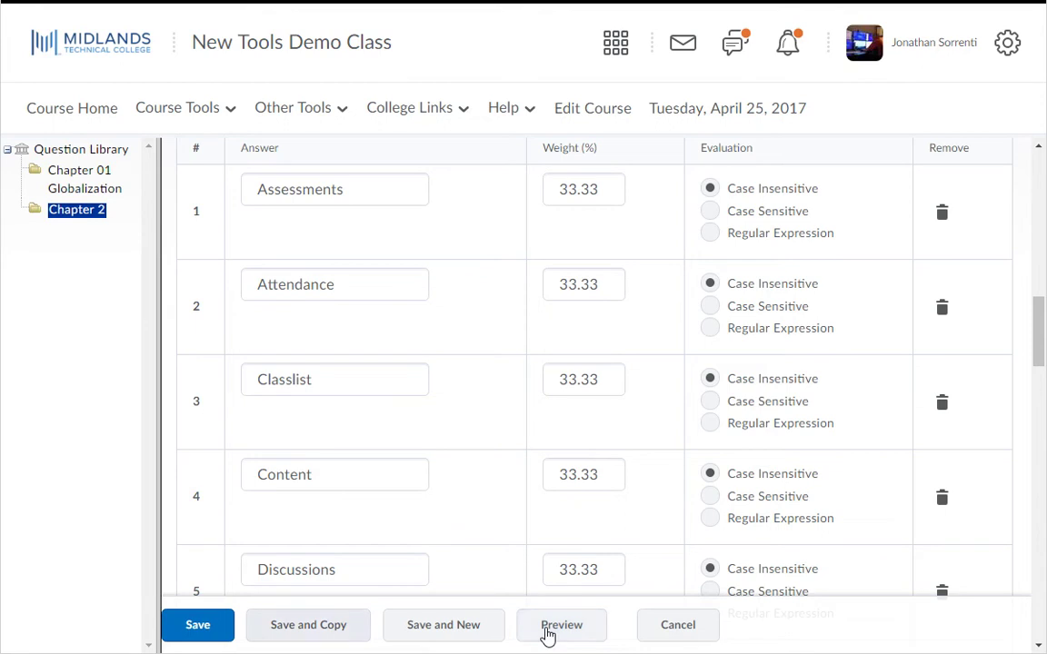
left_click(305, 636)
key("Tab")
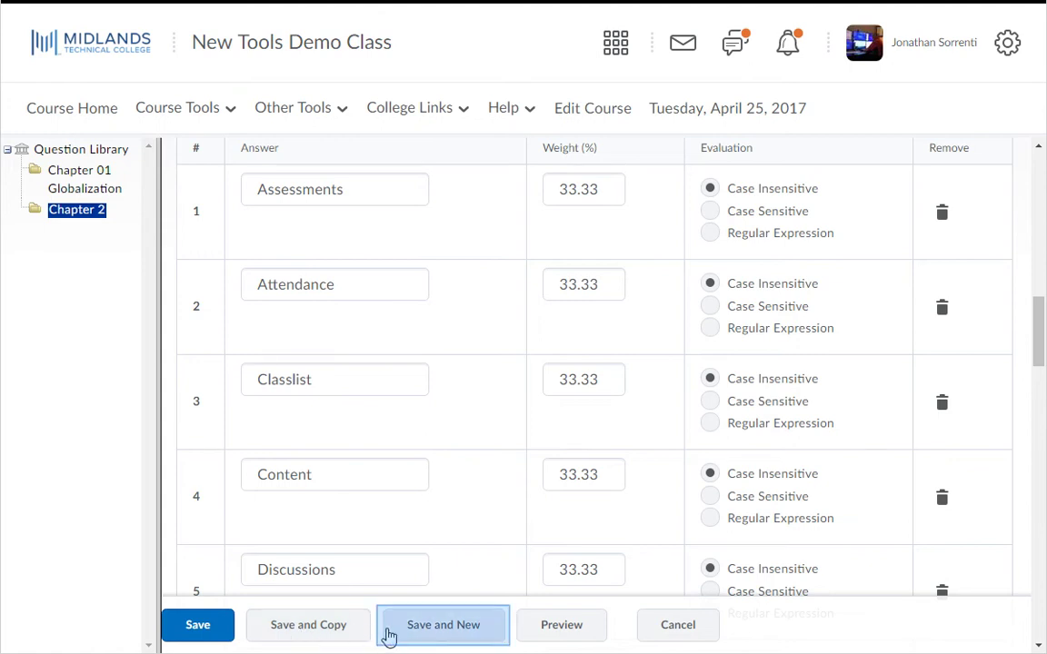
left_click(443, 636)
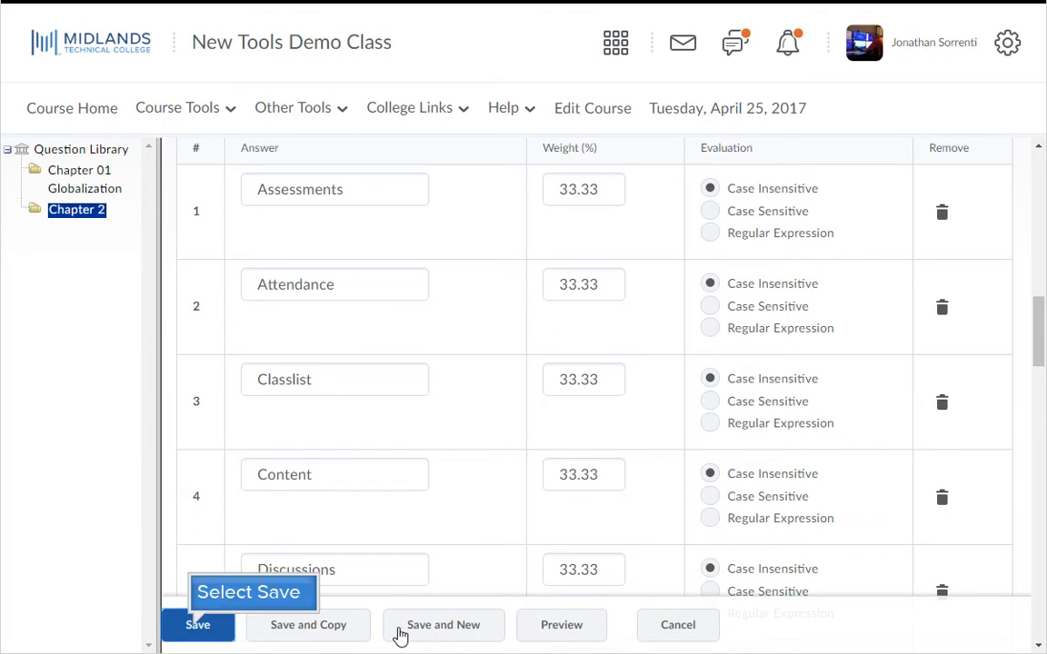
left_click(195, 629)
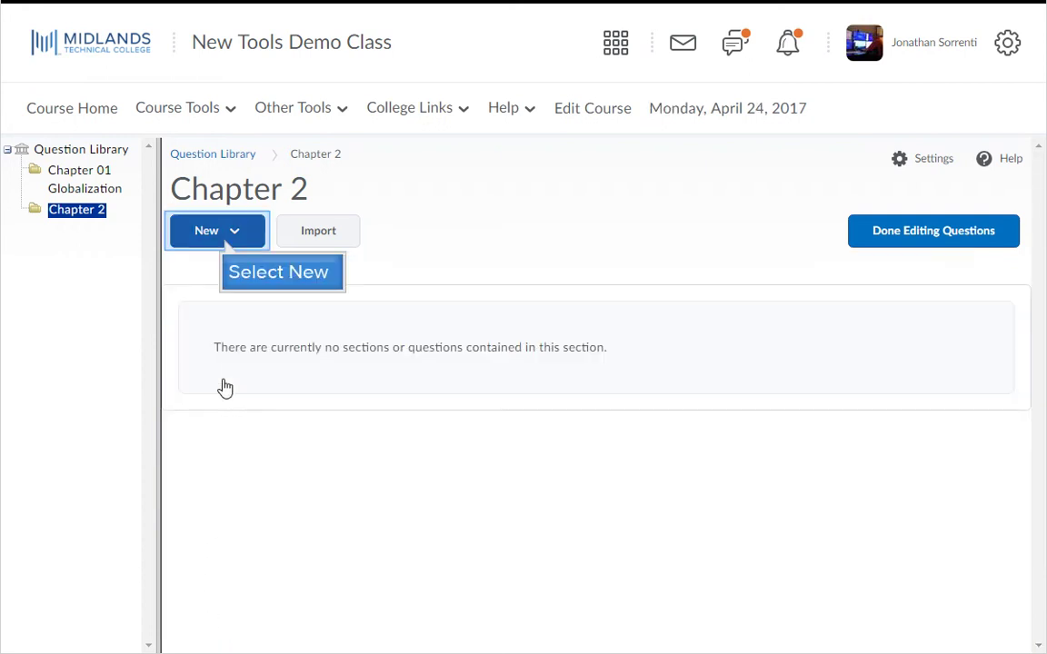
Create a Fill in the Blanks question with "To increase student participation in the D2L Brightspace class, use the" as Text 1.
left_click(226, 248)
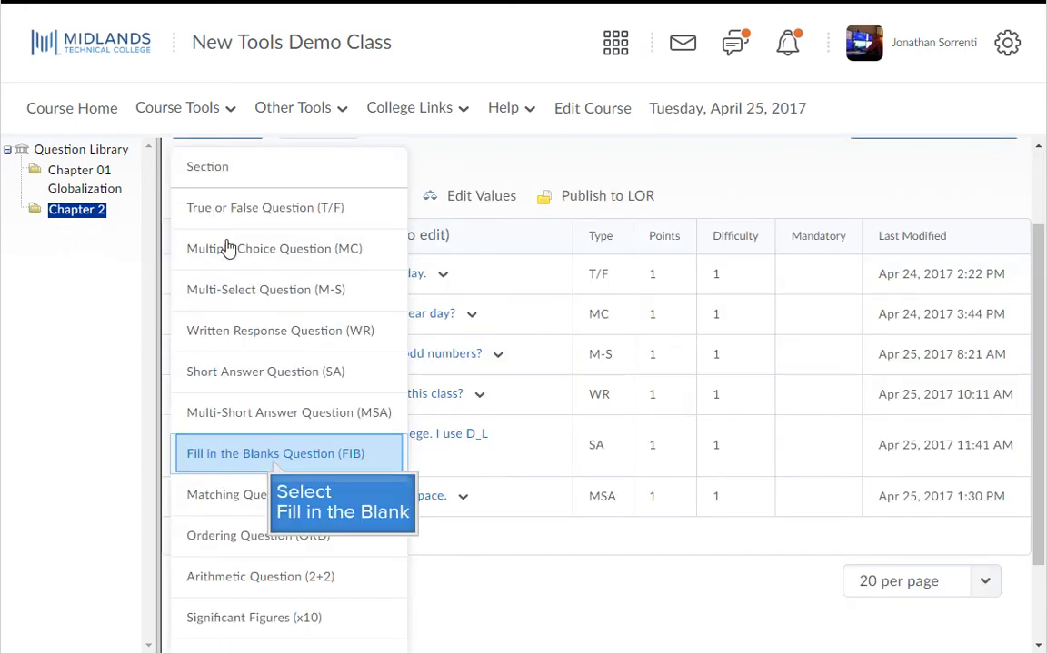
left_click(273, 467)
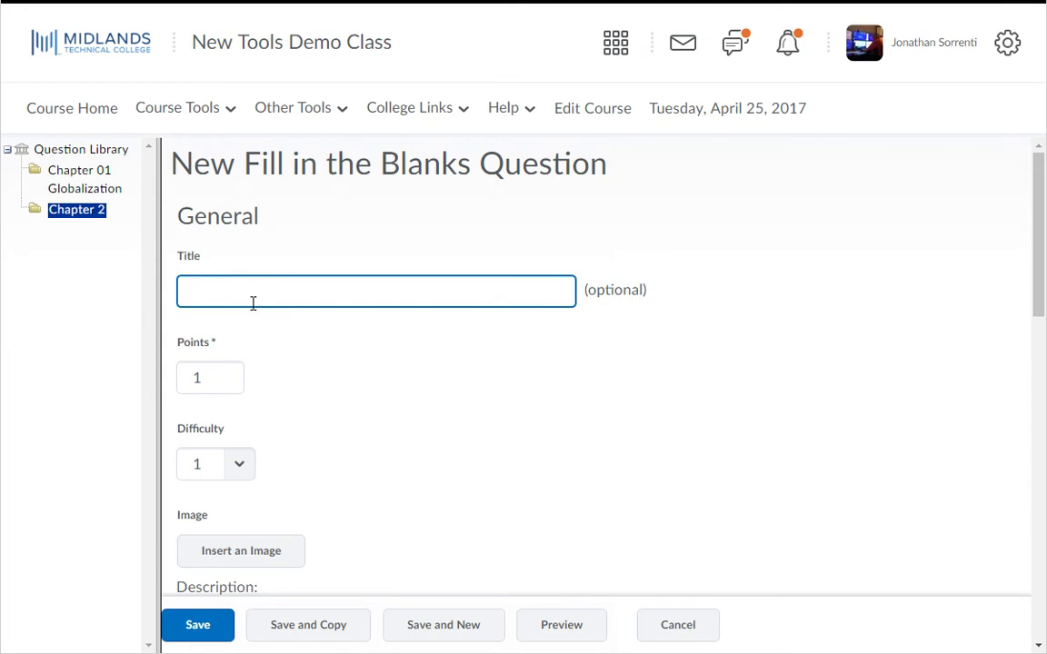
key("Tab")
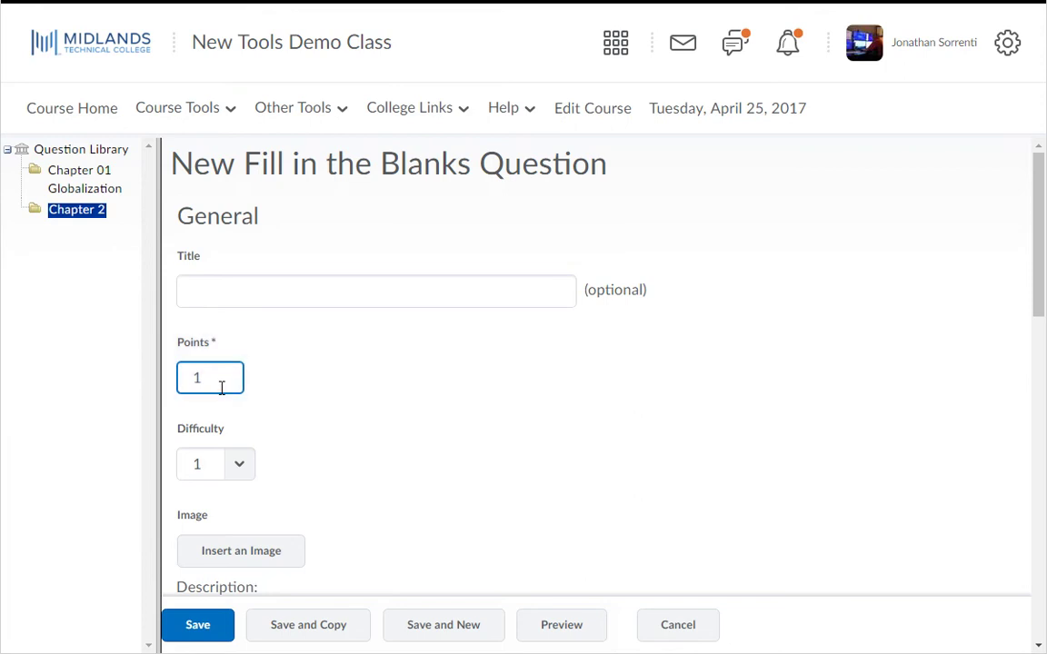
scroll(220, 388, "down", 4)
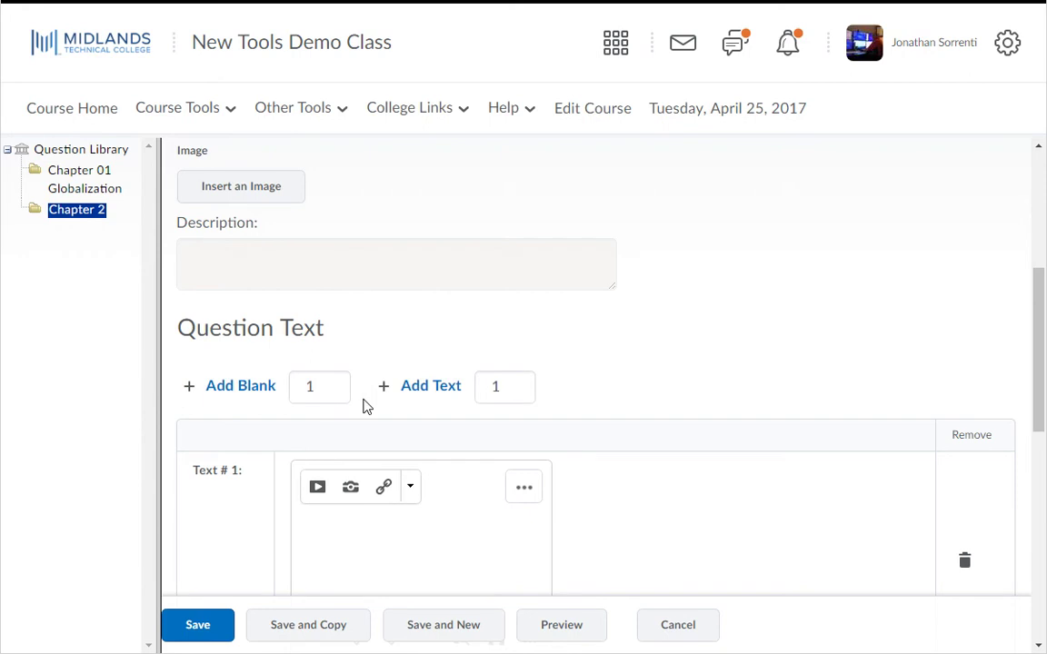
scroll(364, 406, "down", 2)
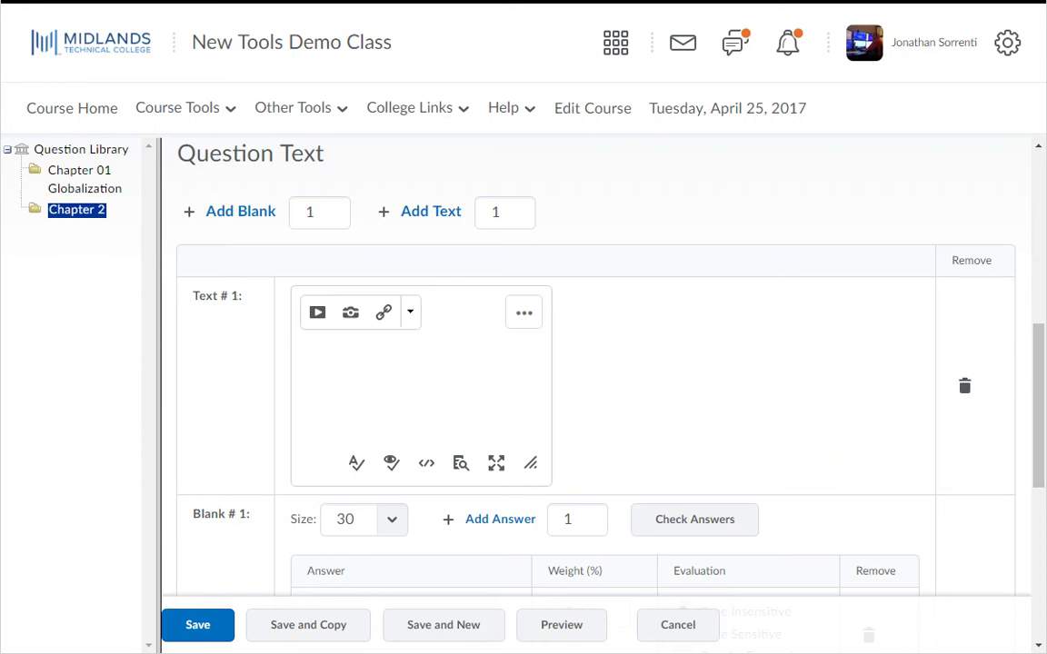
left_click(364, 400)
triple_click(362, 398)
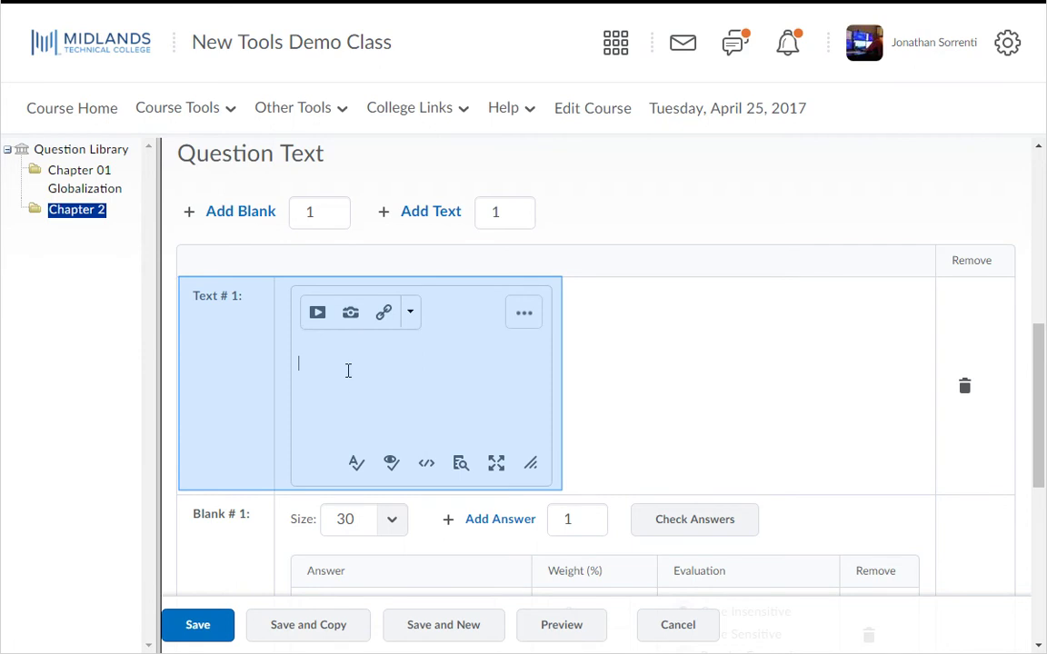
left_click(349, 371)
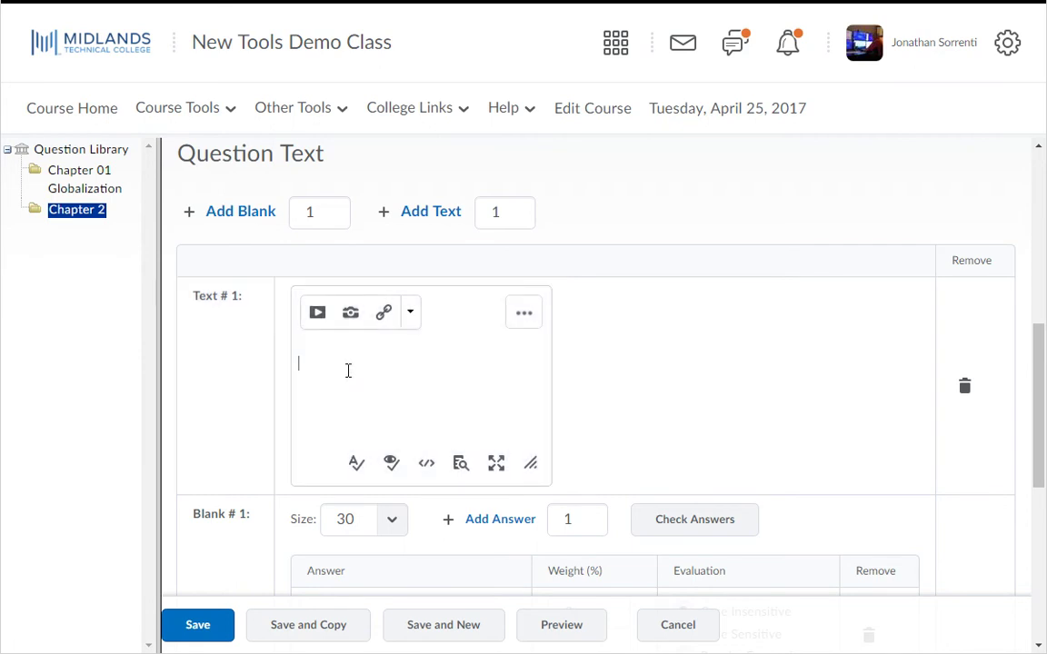
key("ctrl+v")
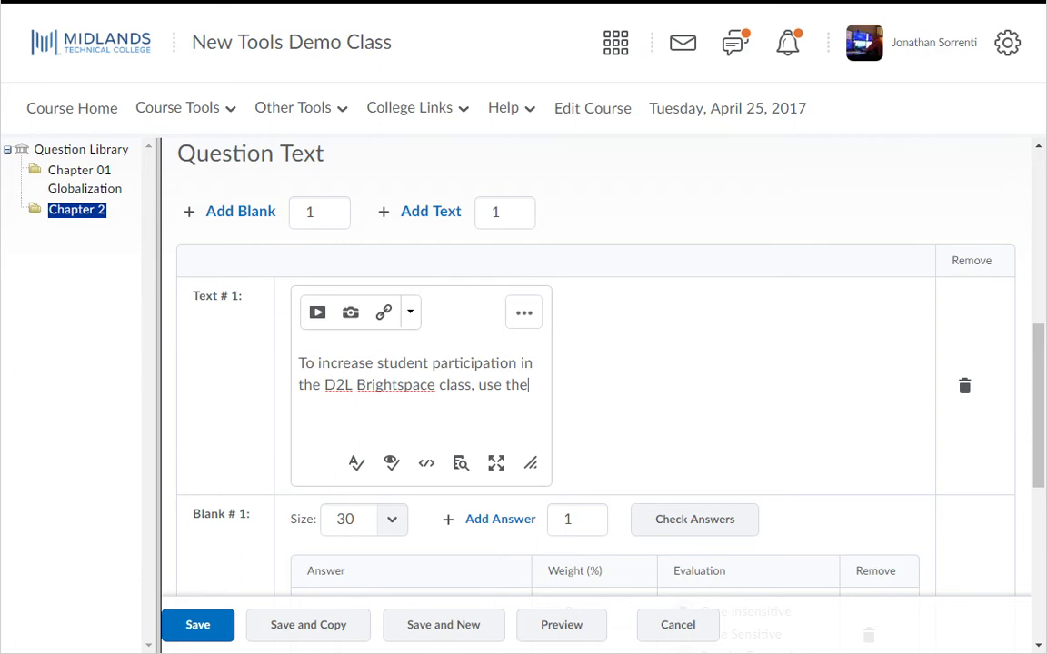
Enter "Discussion" as the Blank 1 answer with a weight of 50%, and "tool, and to collect homework use the" as Text 2.
scroll(595, 382, "down", 3)
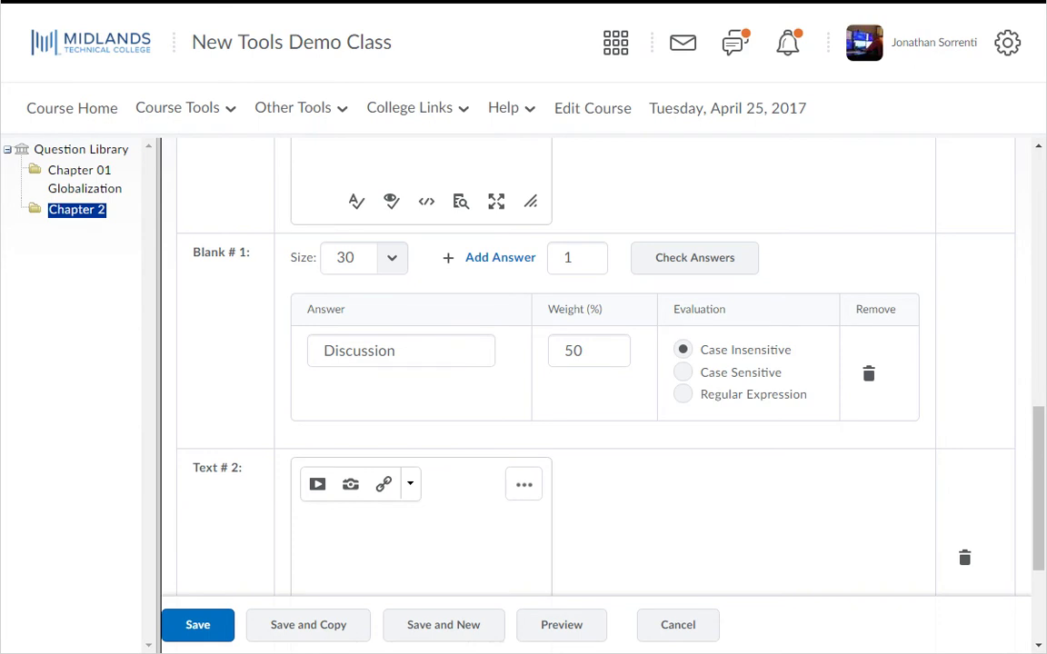
scroll(591, 364, "down", 2)
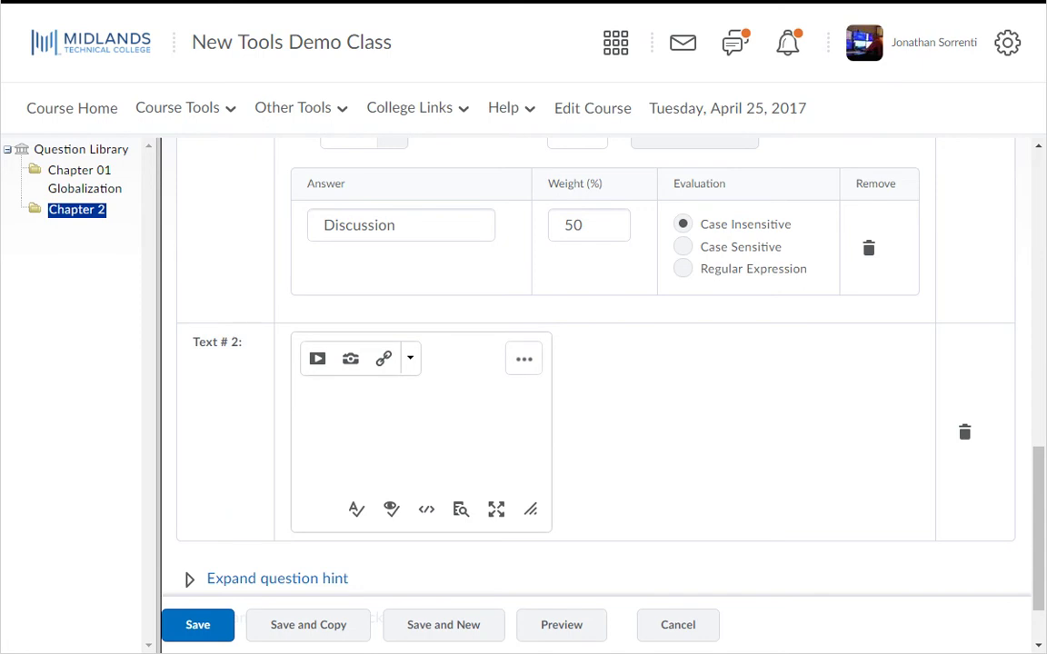
key("ctrl+v")
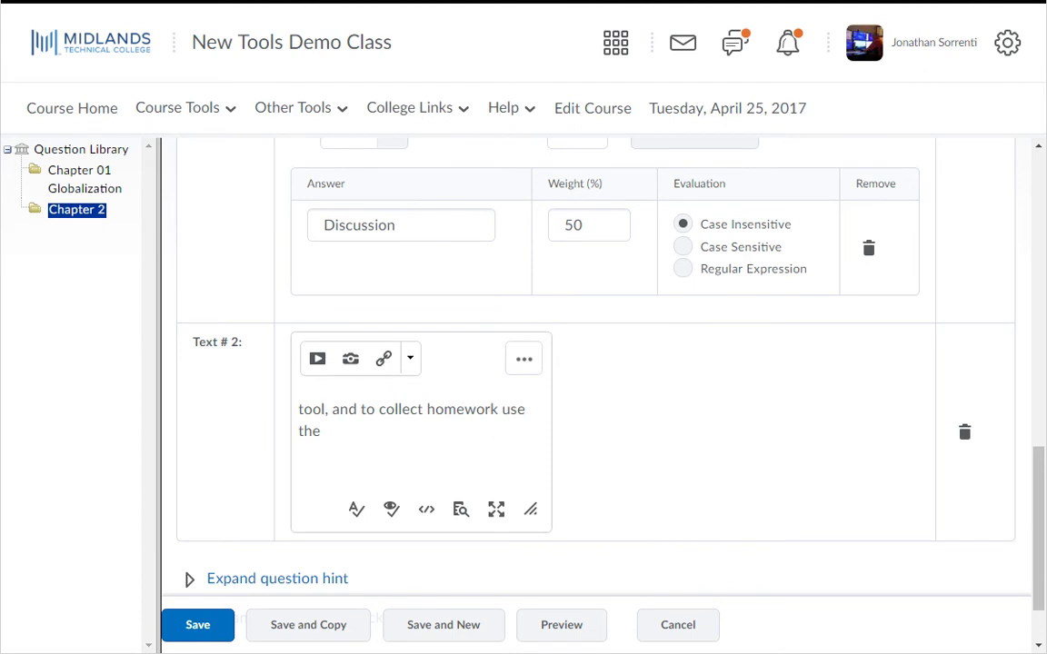
Add Blank 2 and Text 3 to the question, and give Blank 2 the answers "Dropbox" and "drop box", each weighted 50%.
scroll(347, 374, "up", 4)
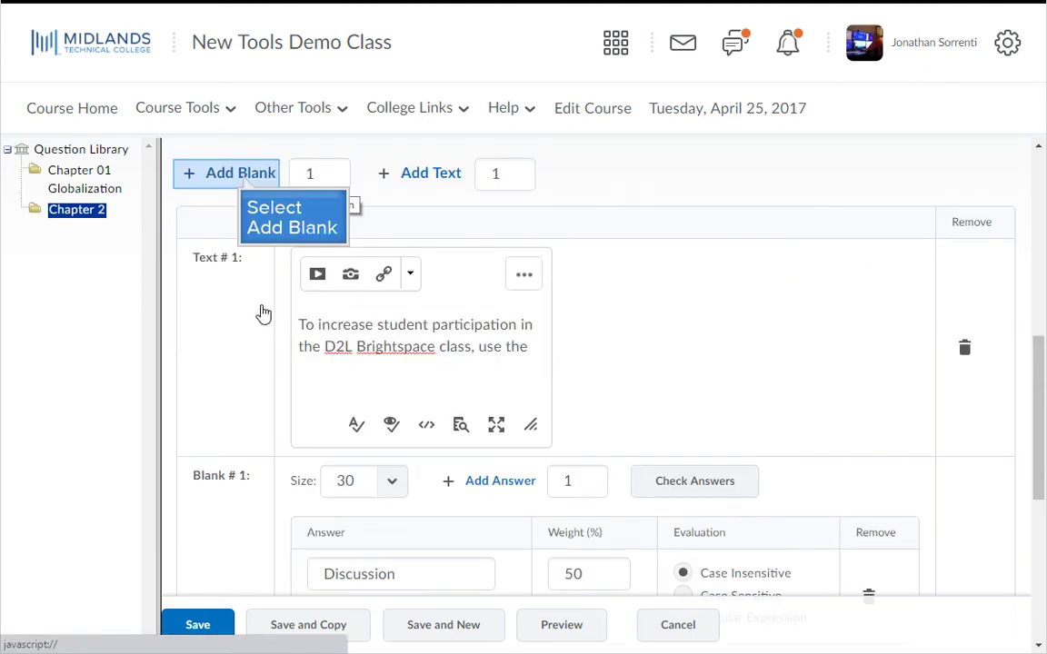
left_click(245, 182)
scroll(245, 184, "down", 1)
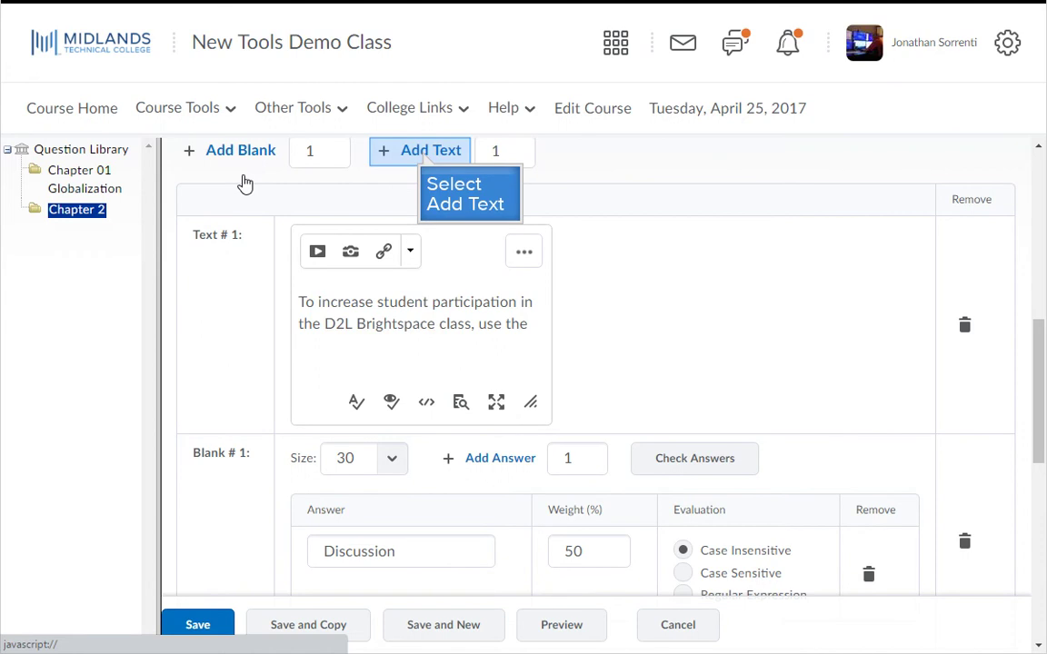
left_click(416, 159)
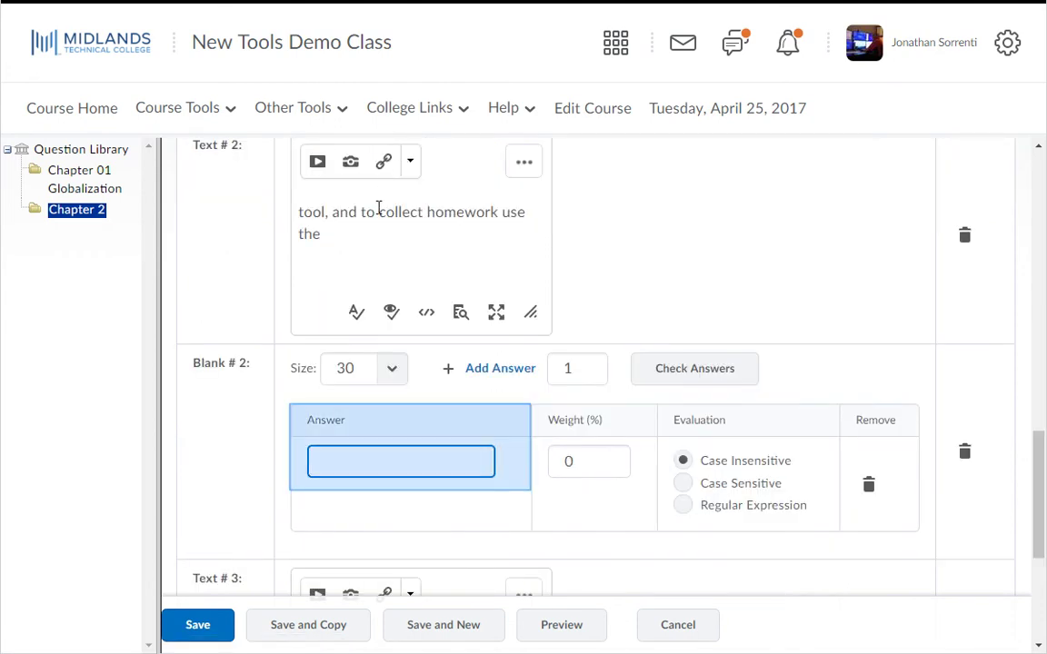
left_click(360, 469)
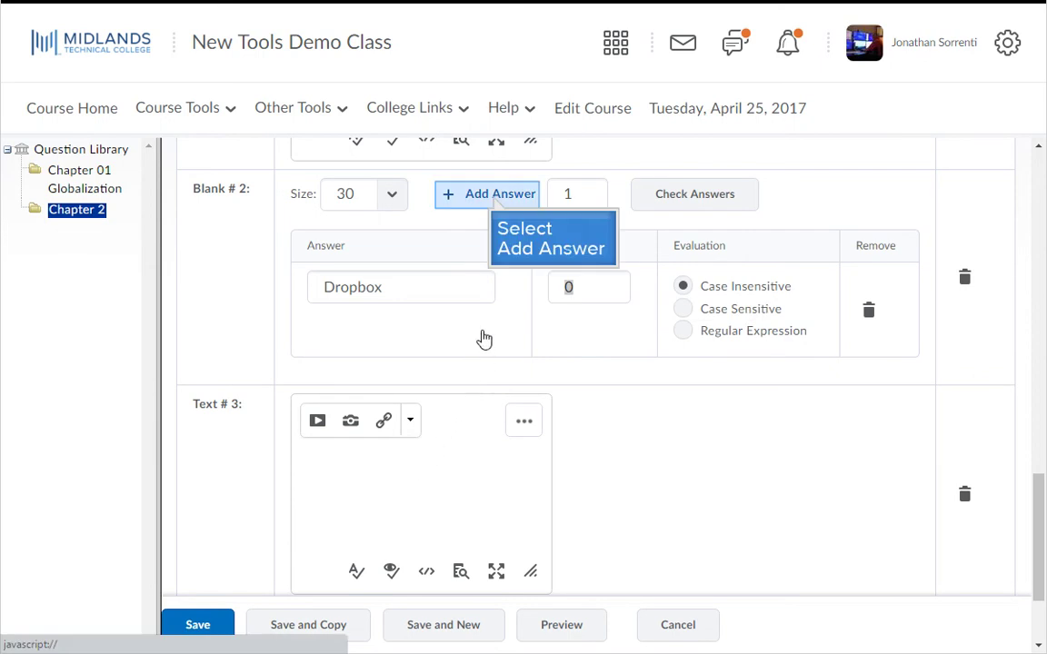
left_click(498, 195)
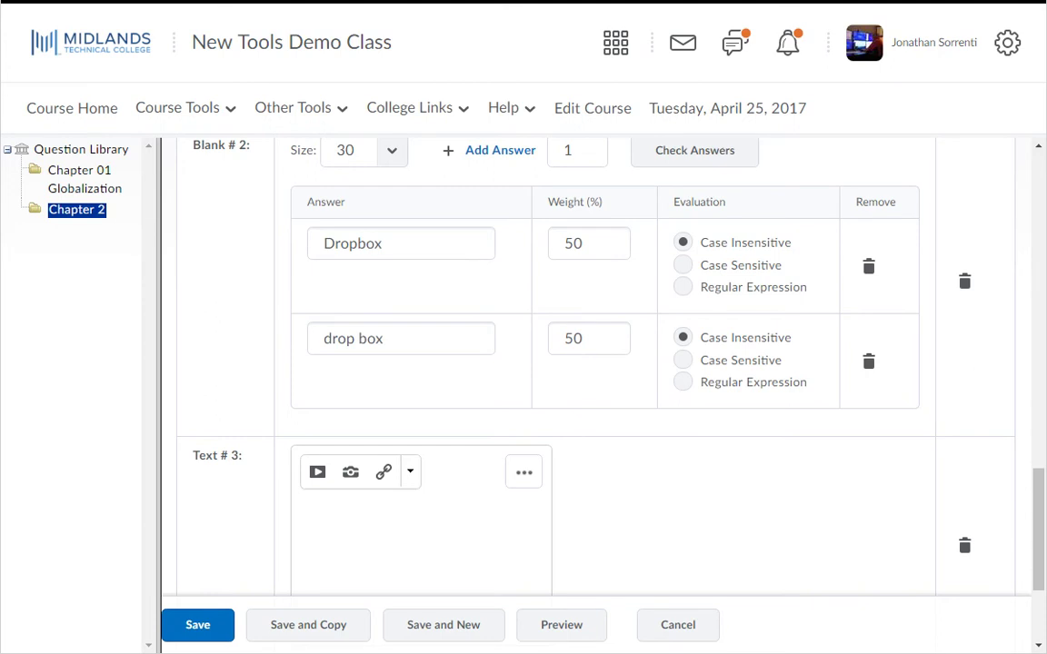
Enter "tool." as Text 3 and preview the fill in the blanks question.
scroll(625, 295, "down", 2)
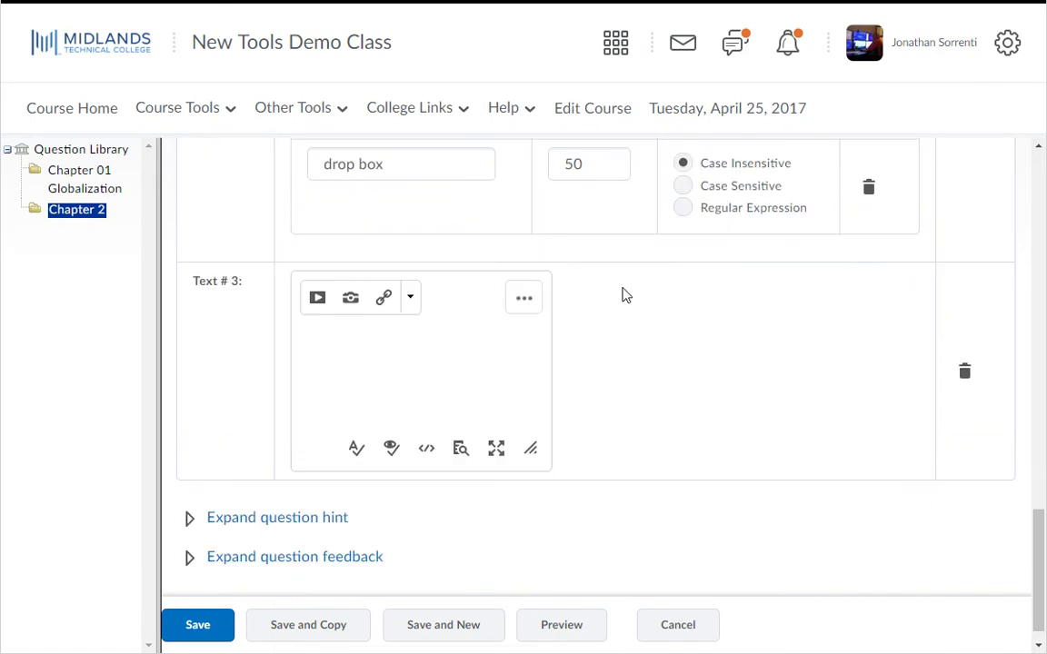
left_click(391, 368)
type("tool.")
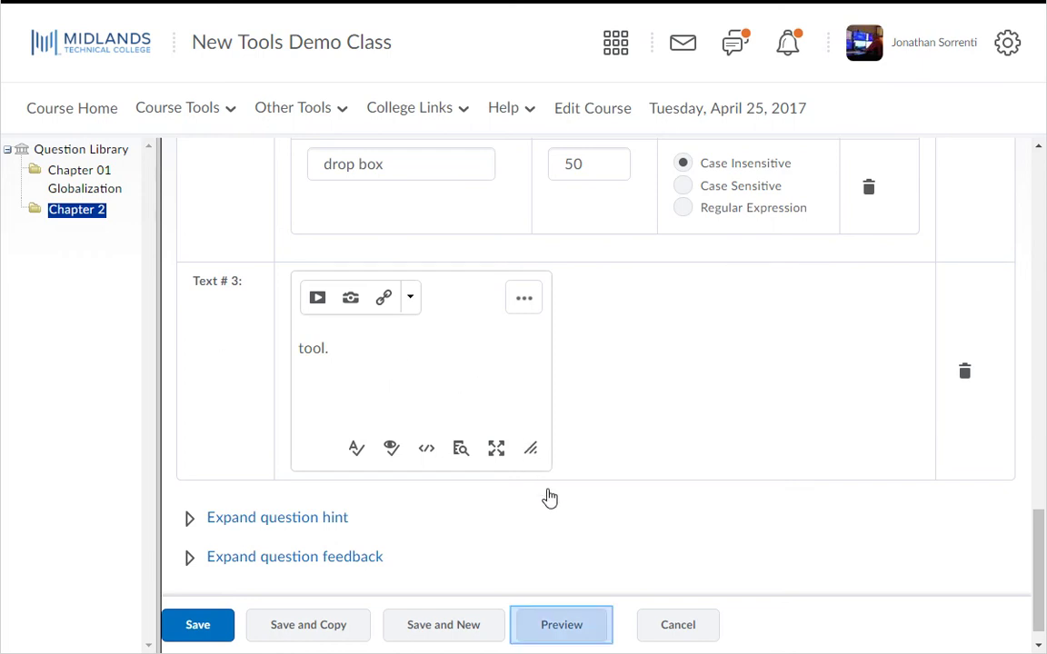
left_click(565, 639)
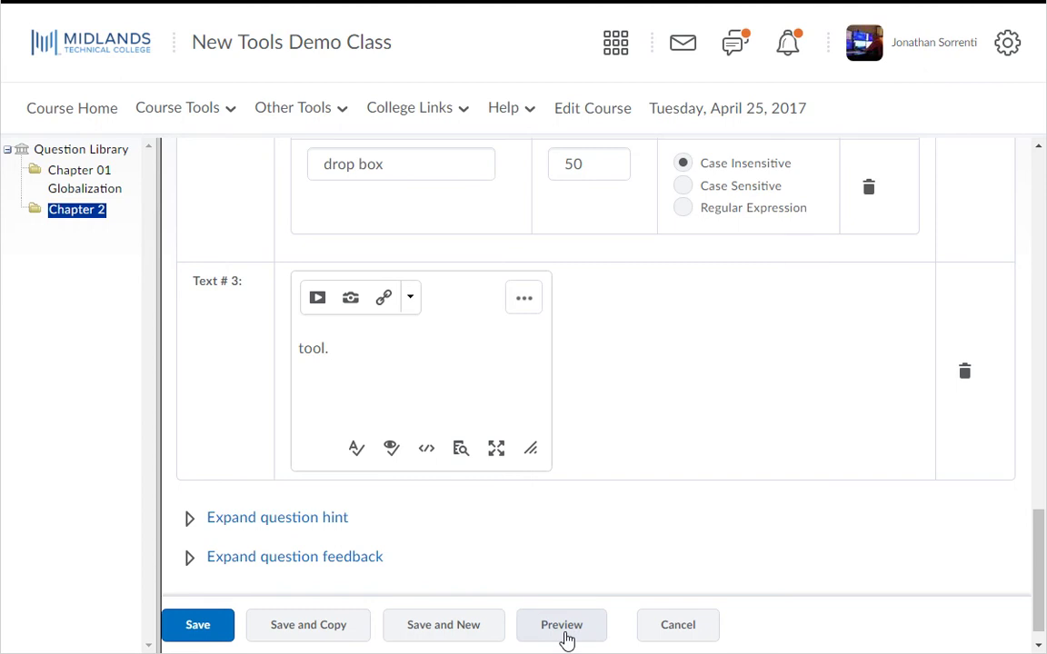
Save the fill in the blanks question to the Chapter 2 section.
scroll(565, 639, "down", 1)
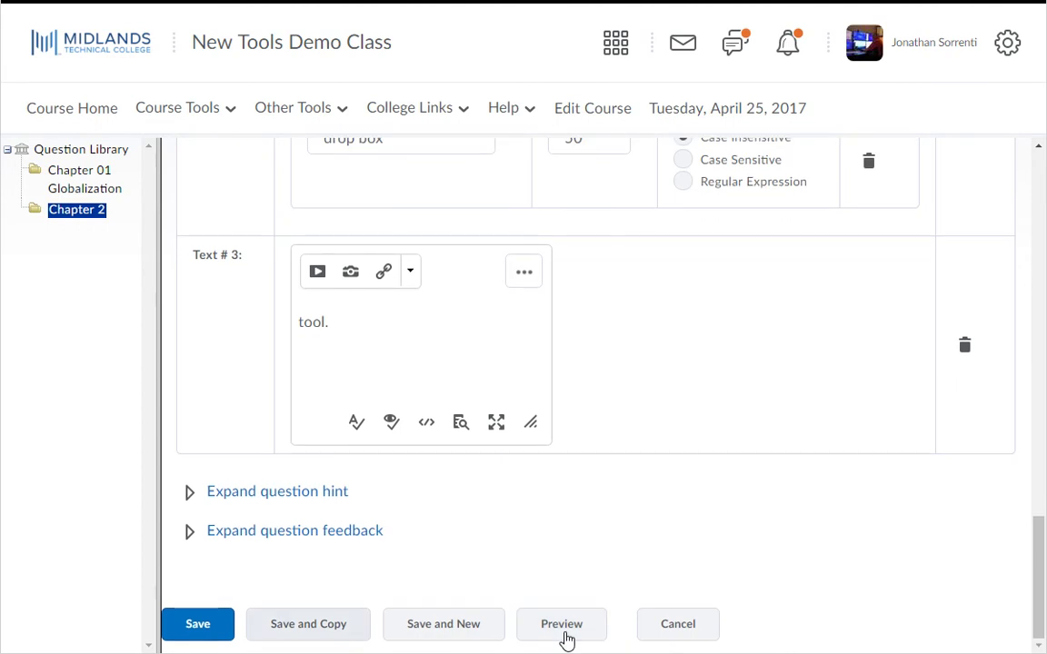
left_click(305, 627)
left_click(305, 627)
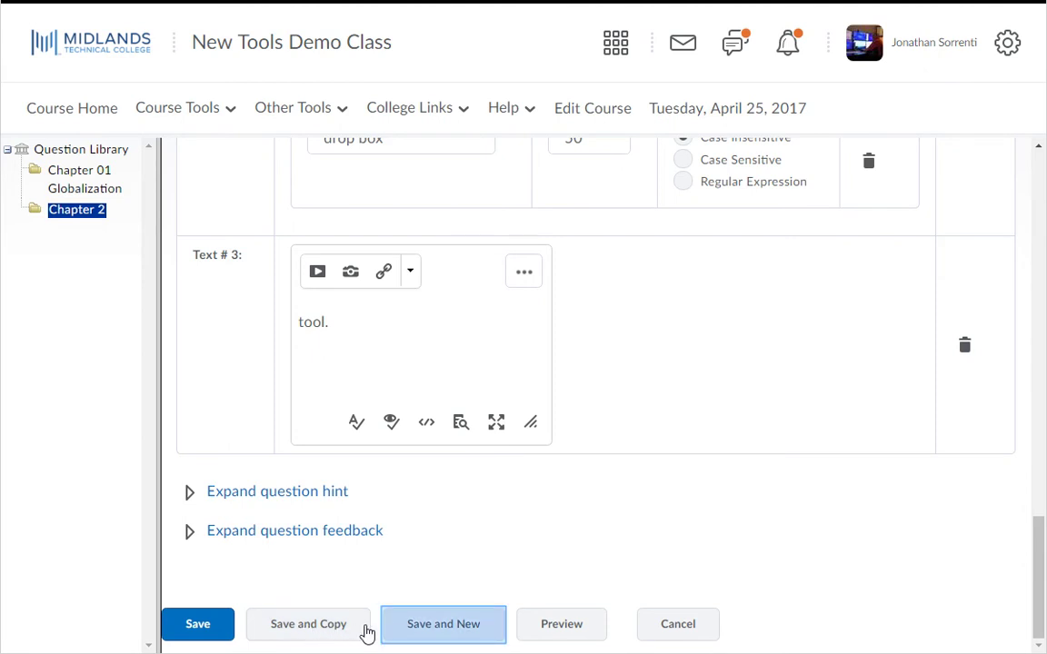
left_click(441, 627)
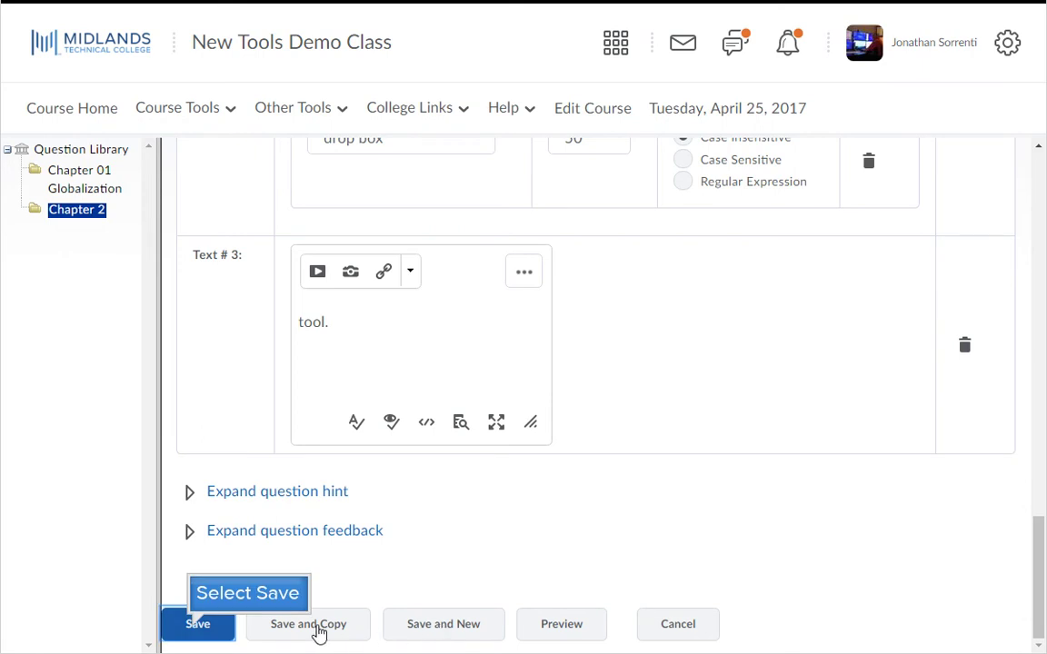
left_click(196, 627)
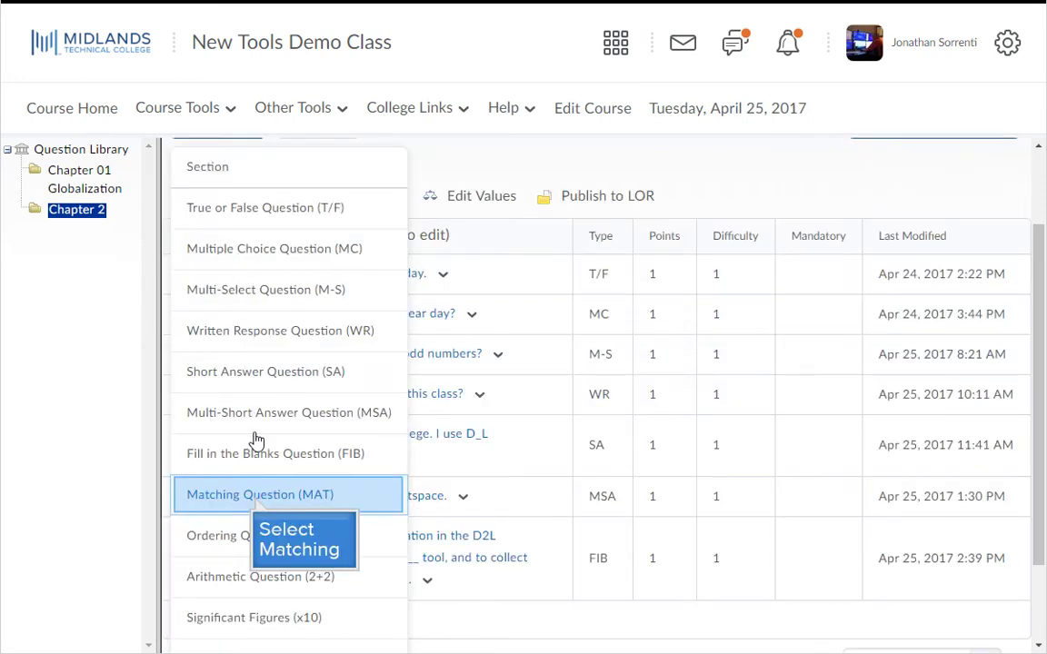
Create a Matching question with "Match the activity to the tool." as its question text, leaving the title blank.
left_click(256, 495)
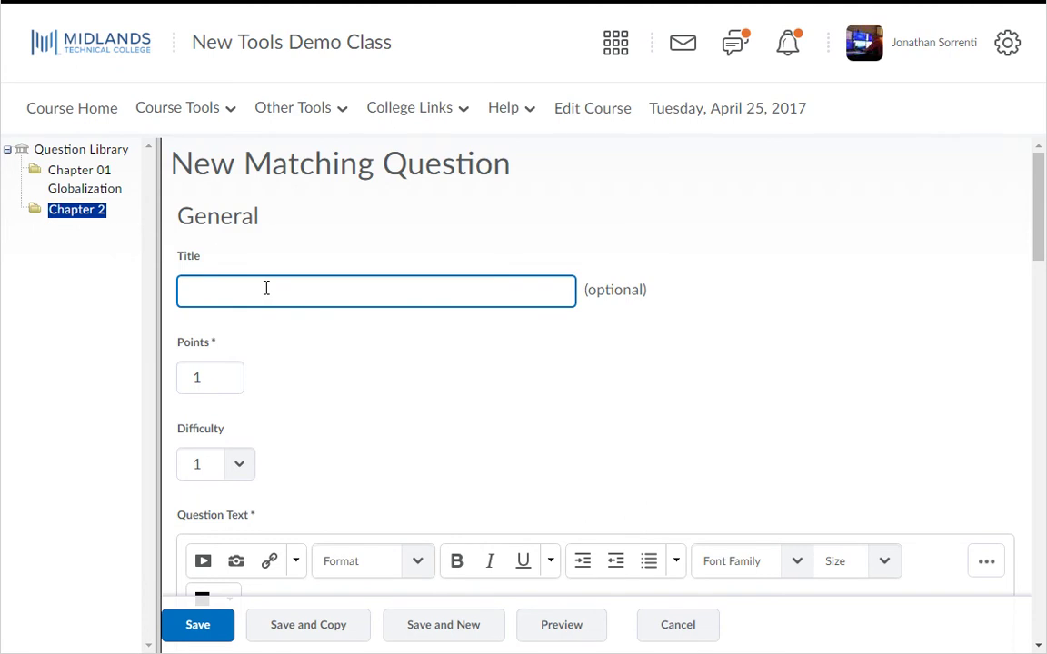
key("Tab")
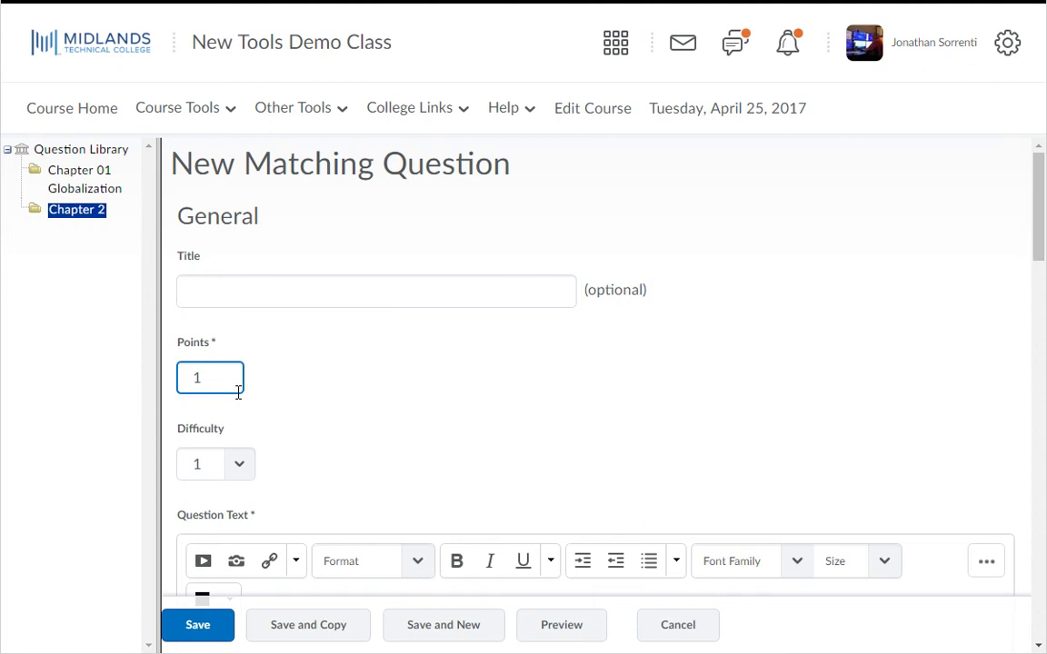
key("Tab")
key("Tab")
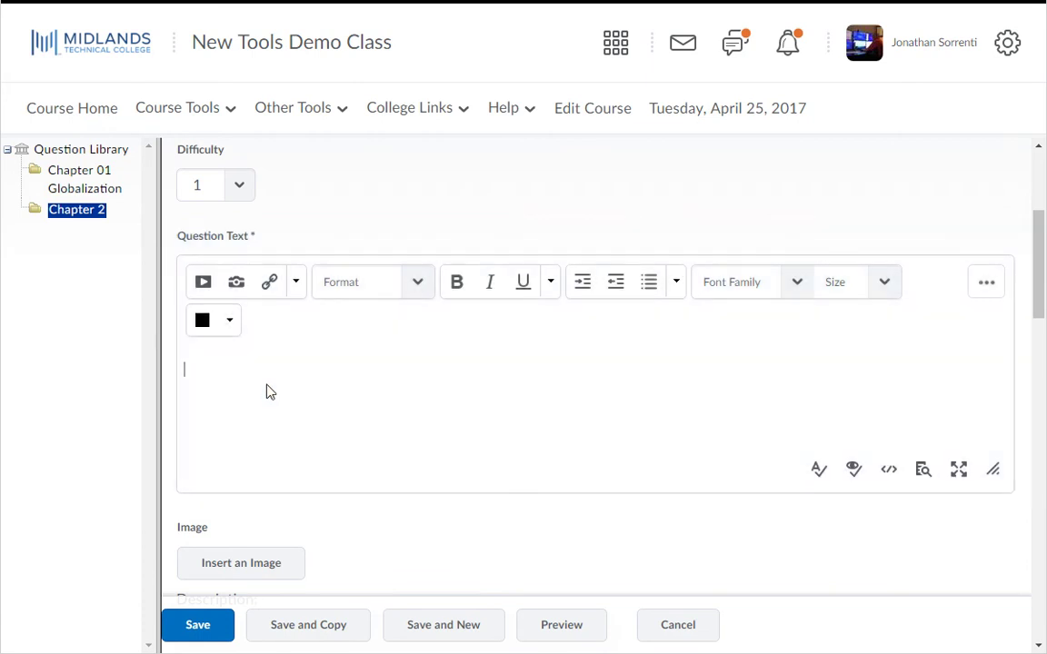
key("ctrl+v")
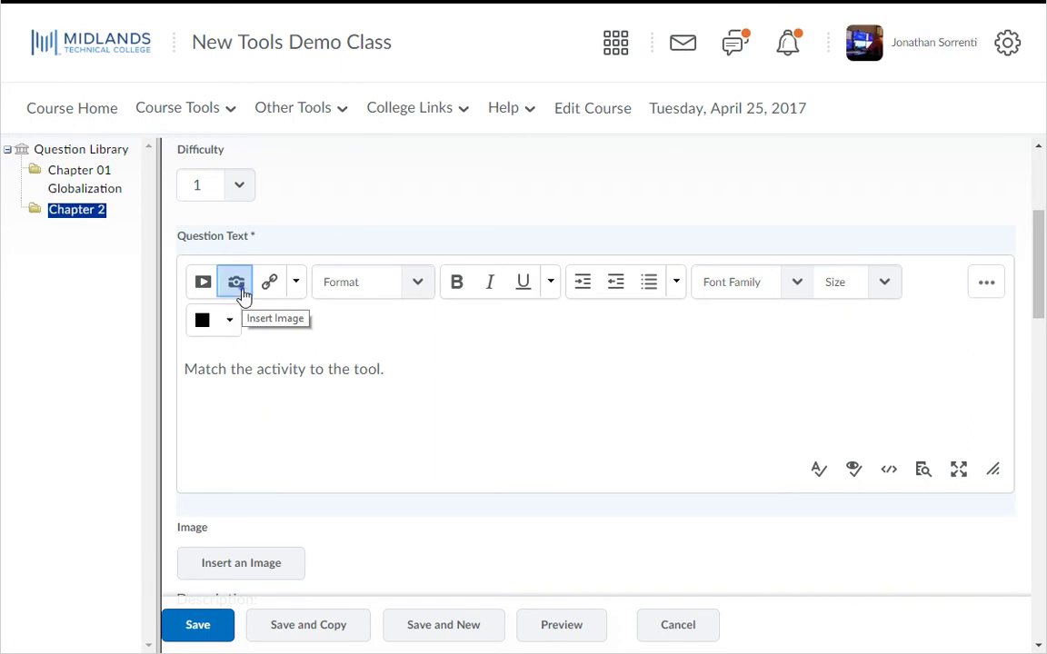
Set the matching question's grading to Equally weighted and add three more choices after "Discussion Board" and "Assessments".
scroll(242, 291, "down", 4)
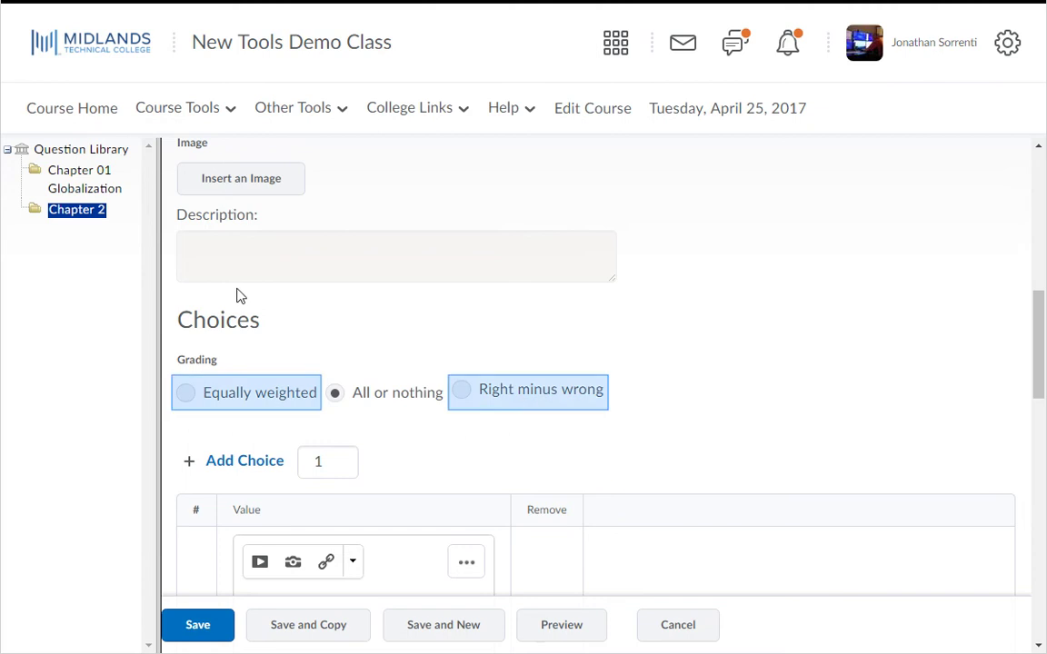
left_click(185, 393)
scroll(186, 403, "down", 3)
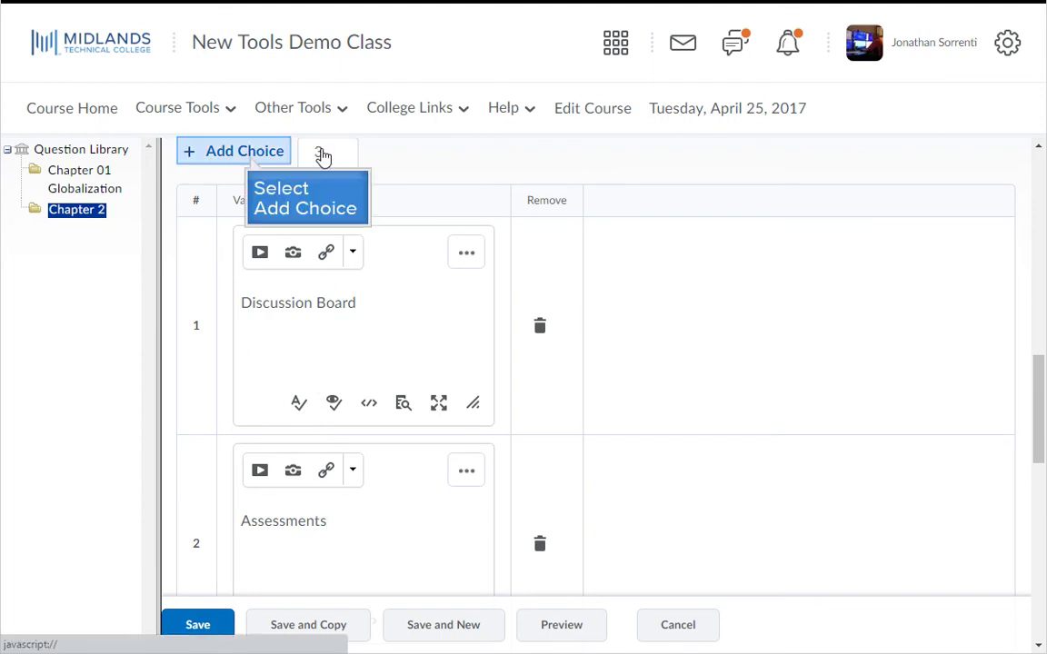
left_click(251, 153)
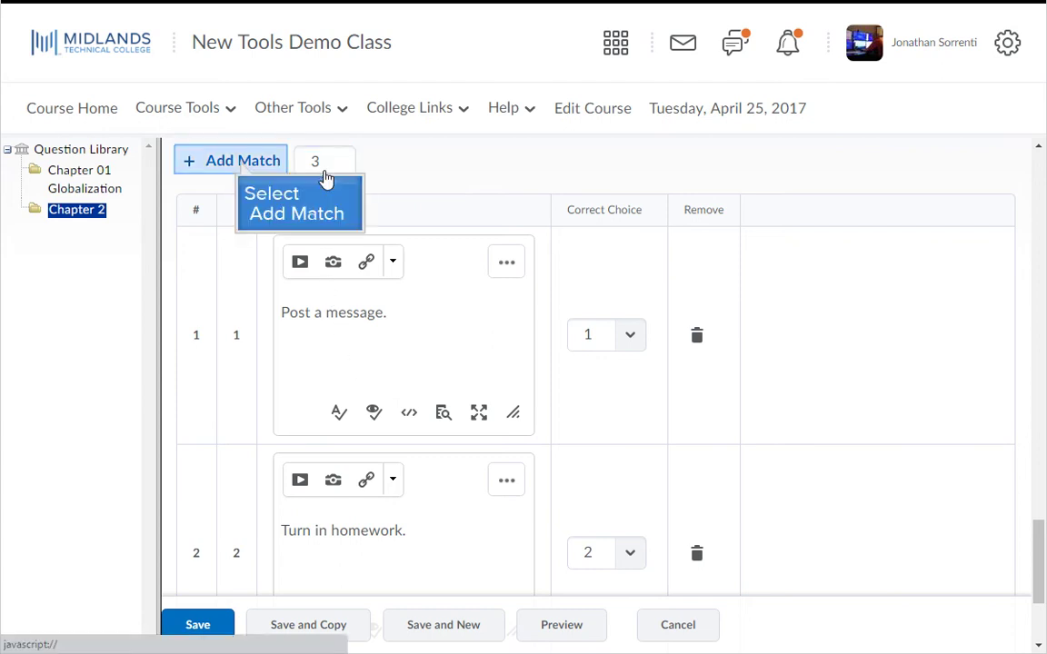
Add three matches, "Take a quiz.", "View course material." and "View score on assignments.", and set the correct choice for "Turn in homework." to 3.
left_click(241, 170)
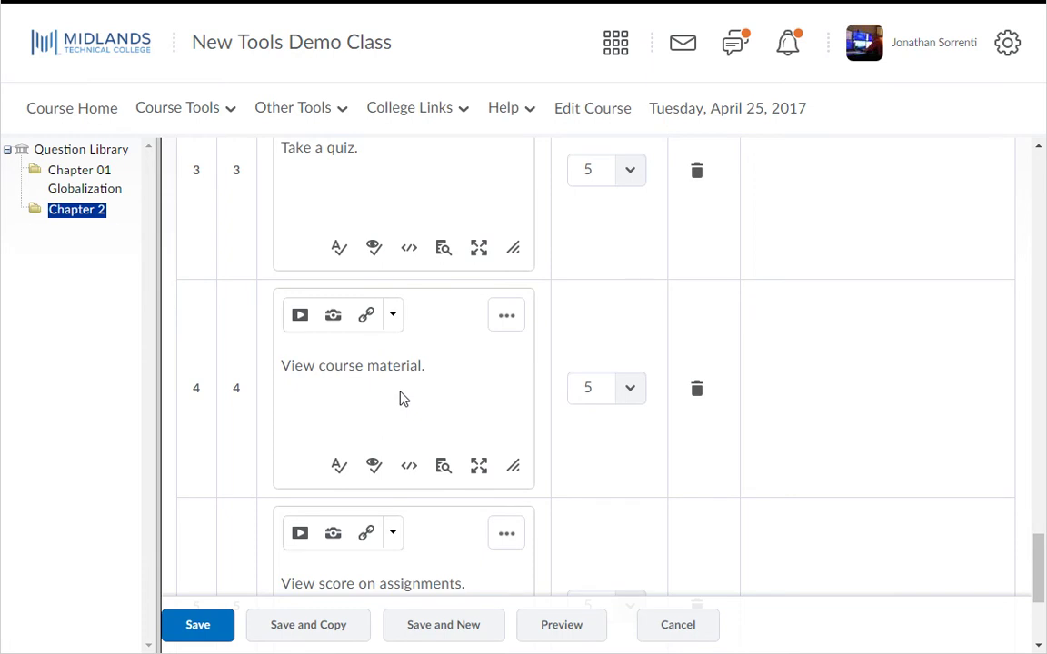
scroll(404, 399, "up", 6)
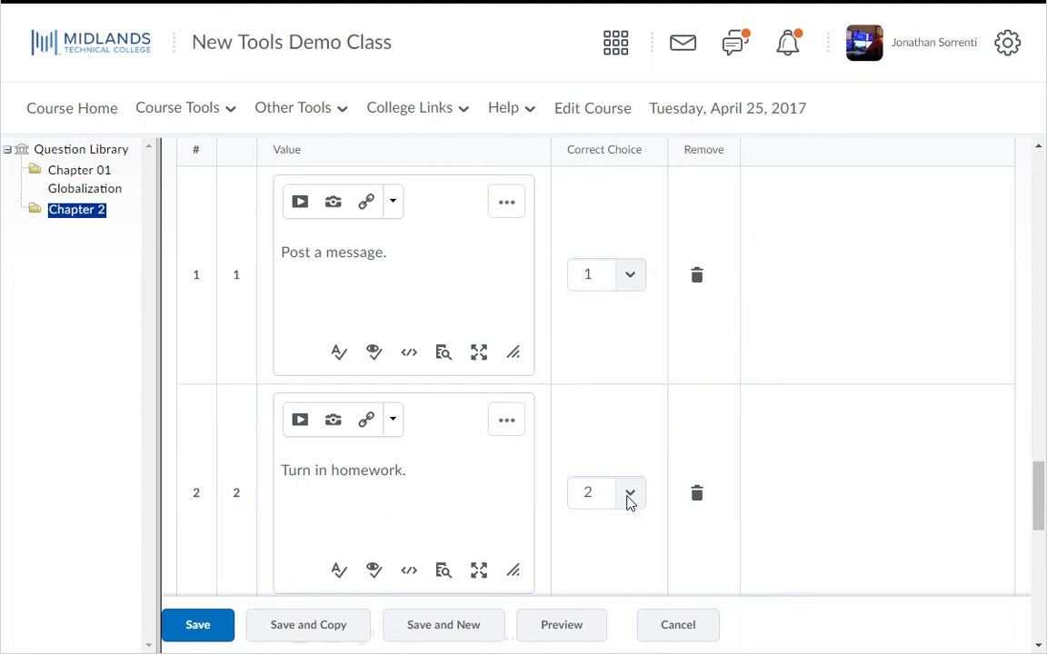
key("Down")
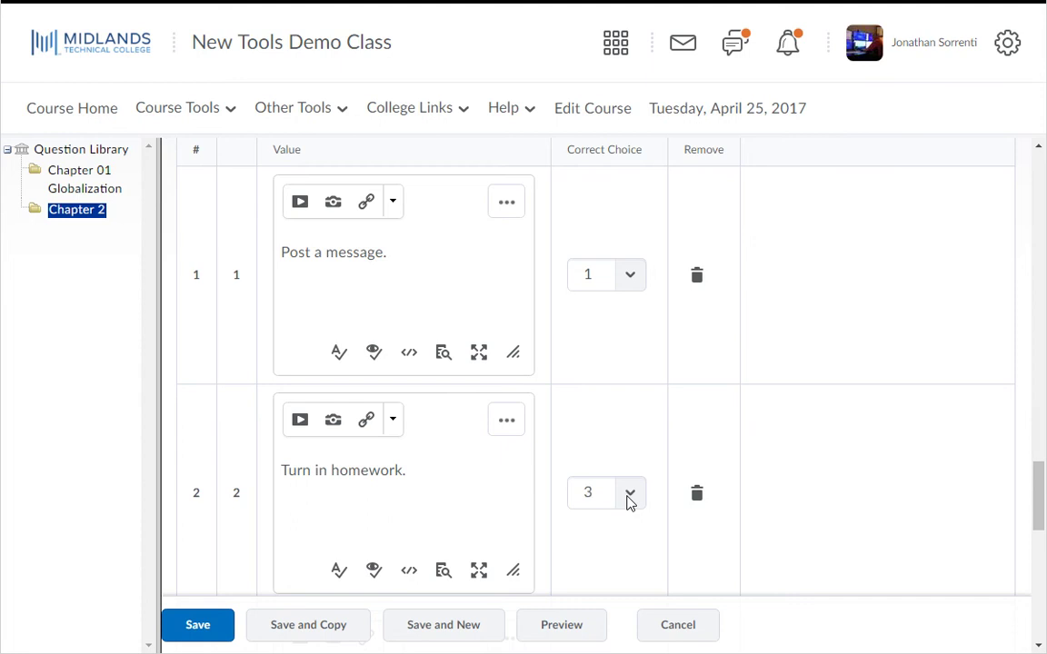
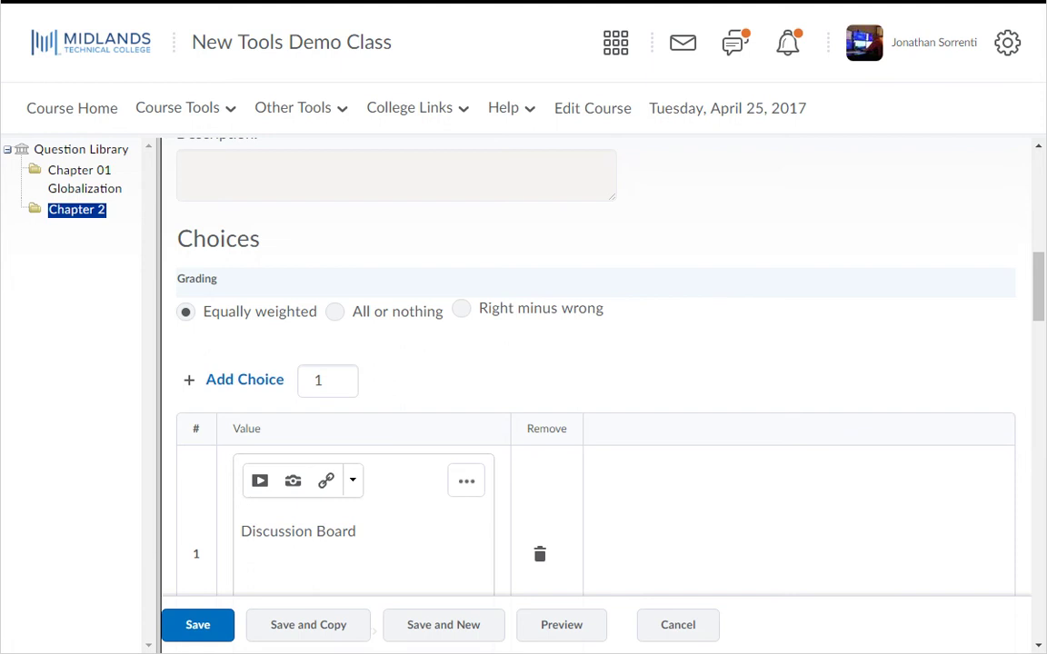
Check the matching question's grading options, keeping Equally weighted, and preview the question.
left_click(527, 309)
left_click(246, 312)
scroll(354, 332, "down", 10)
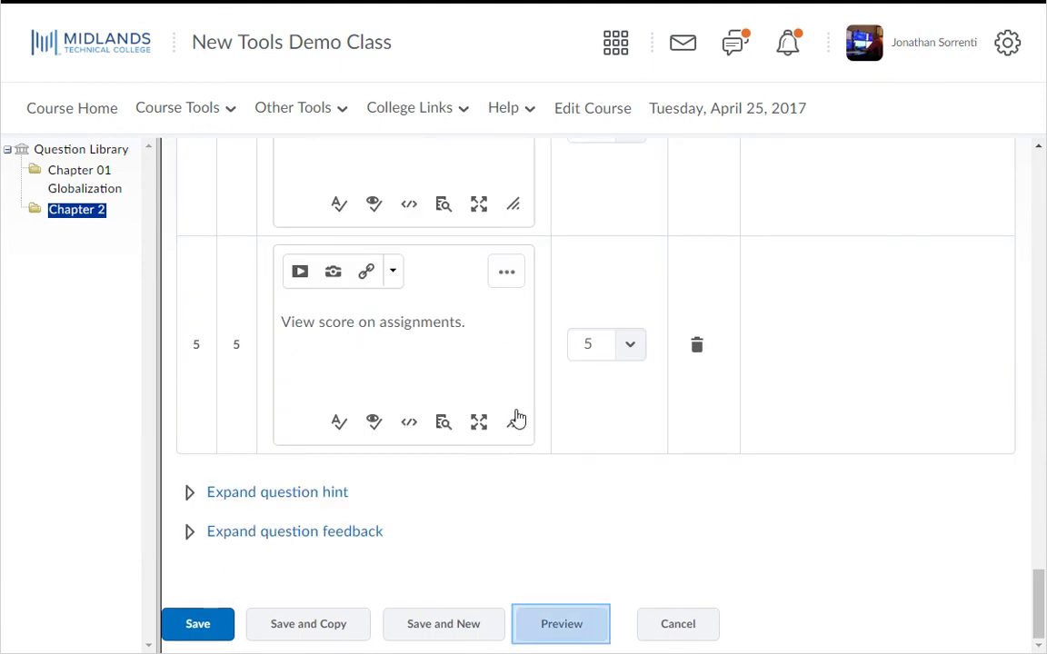
left_click(563, 636)
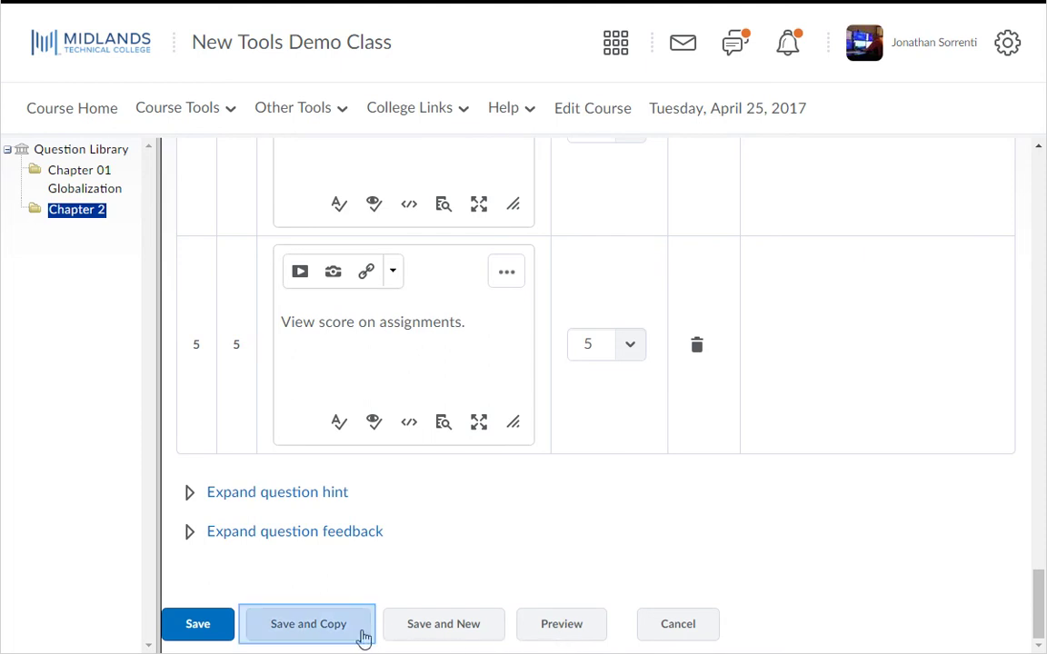
Save the matching question to the Chapter 2 section.
left_click(300, 634)
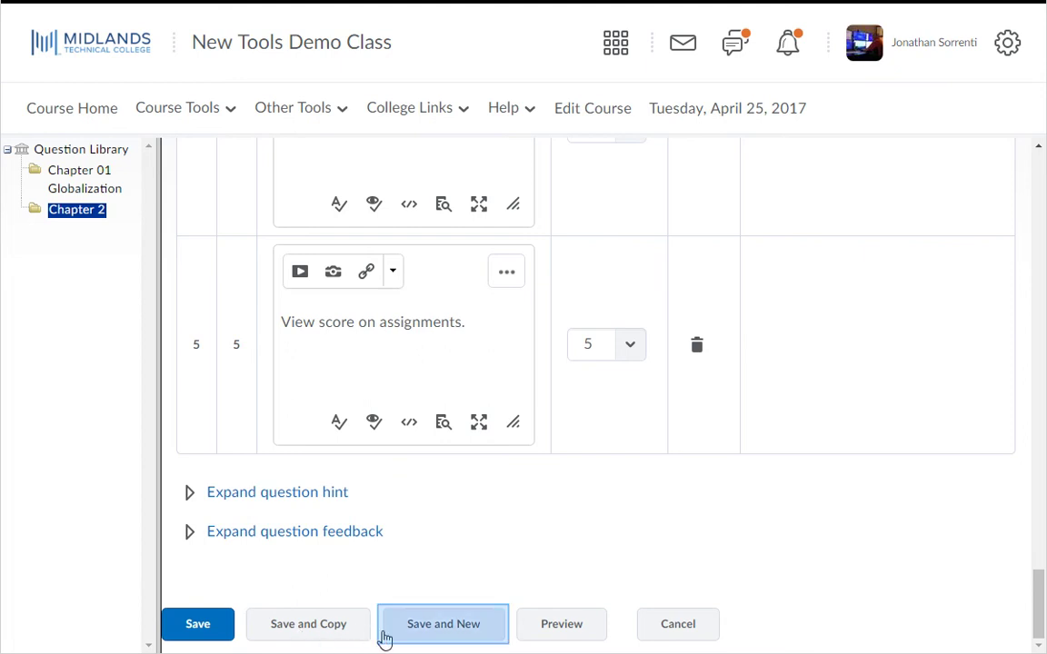
left_click(443, 625)
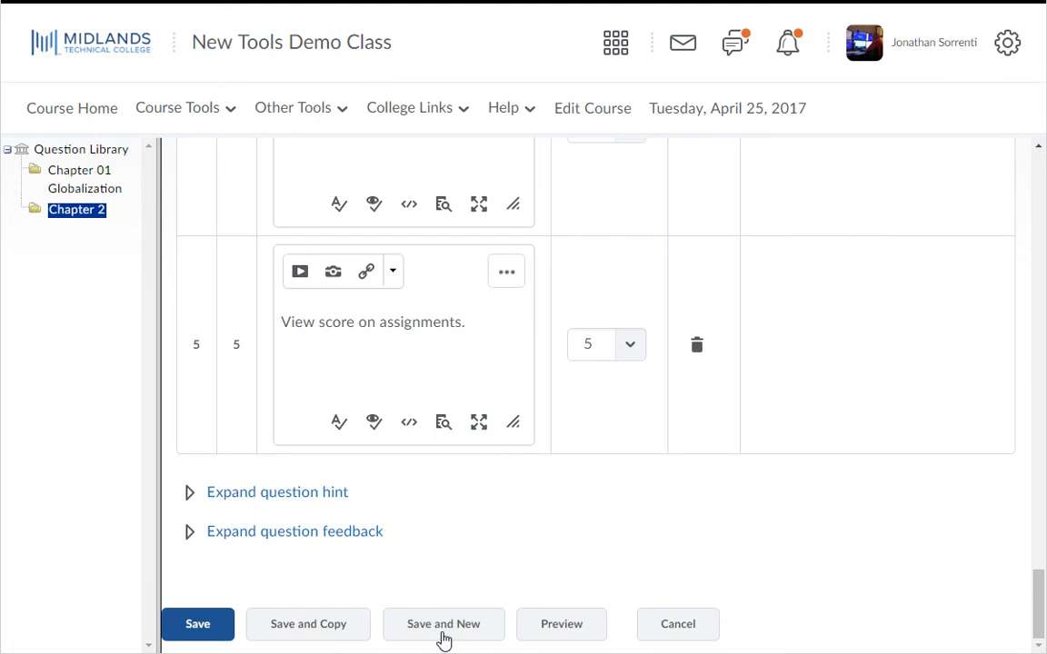
left_click(198, 632)
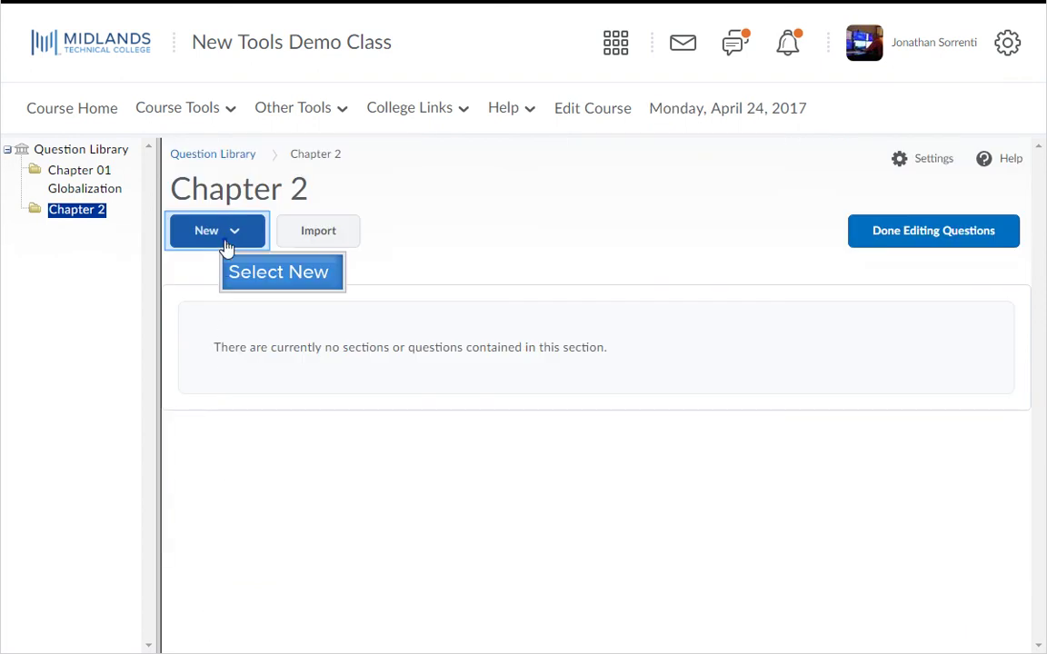
Create an Ordering question with "Put these steps in order for submitting an assignment:" as its question text.
left_click(227, 247)
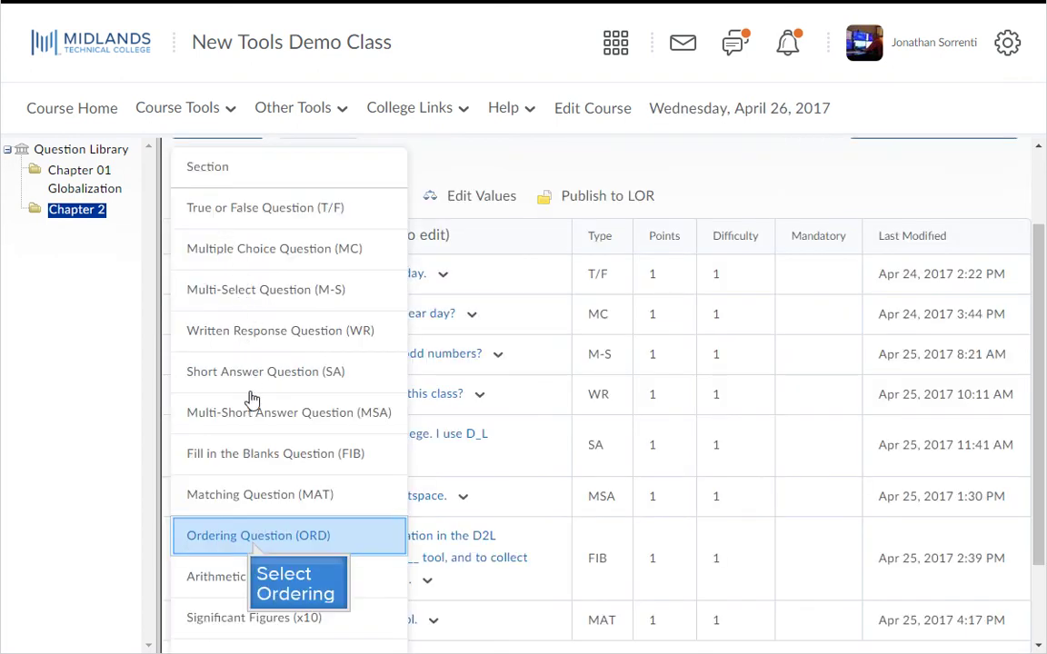
left_click(253, 539)
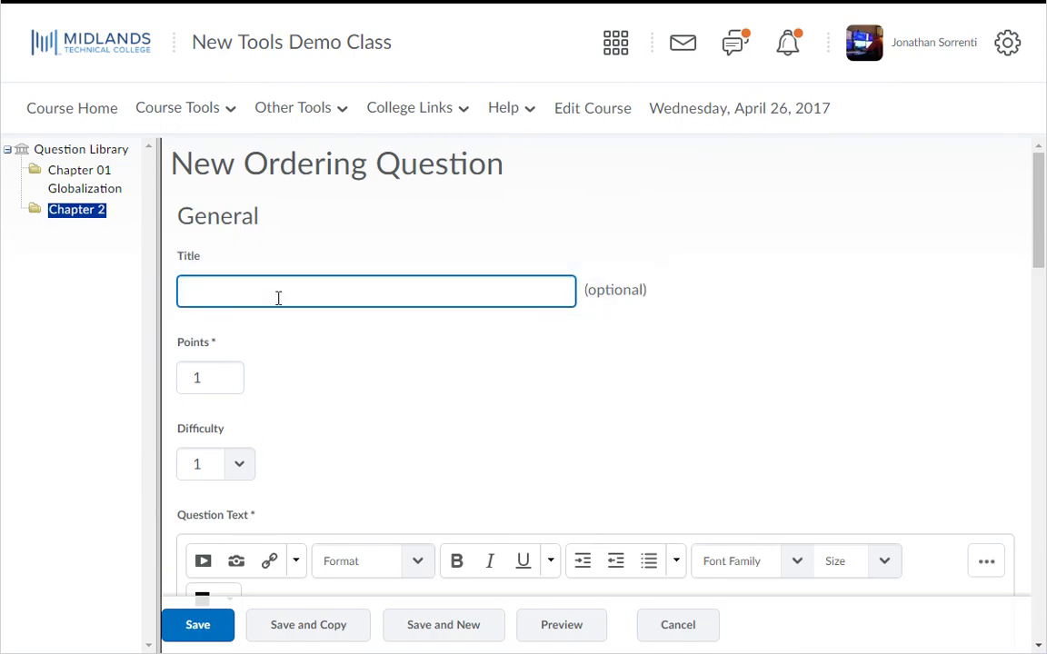
key("Tab")
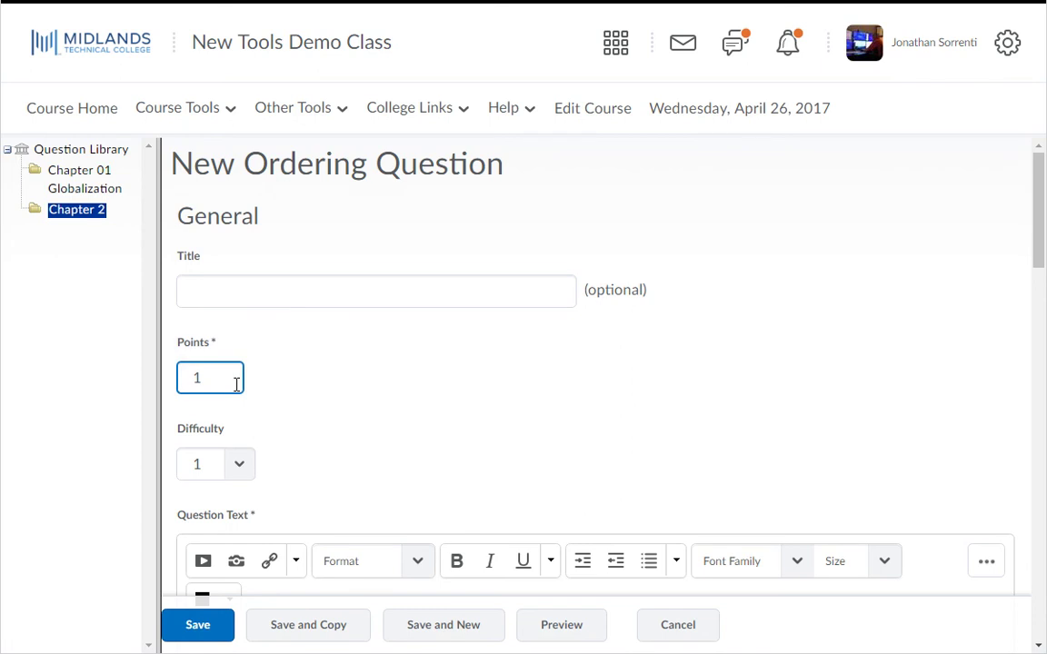
scroll(237, 384, "down", 3)
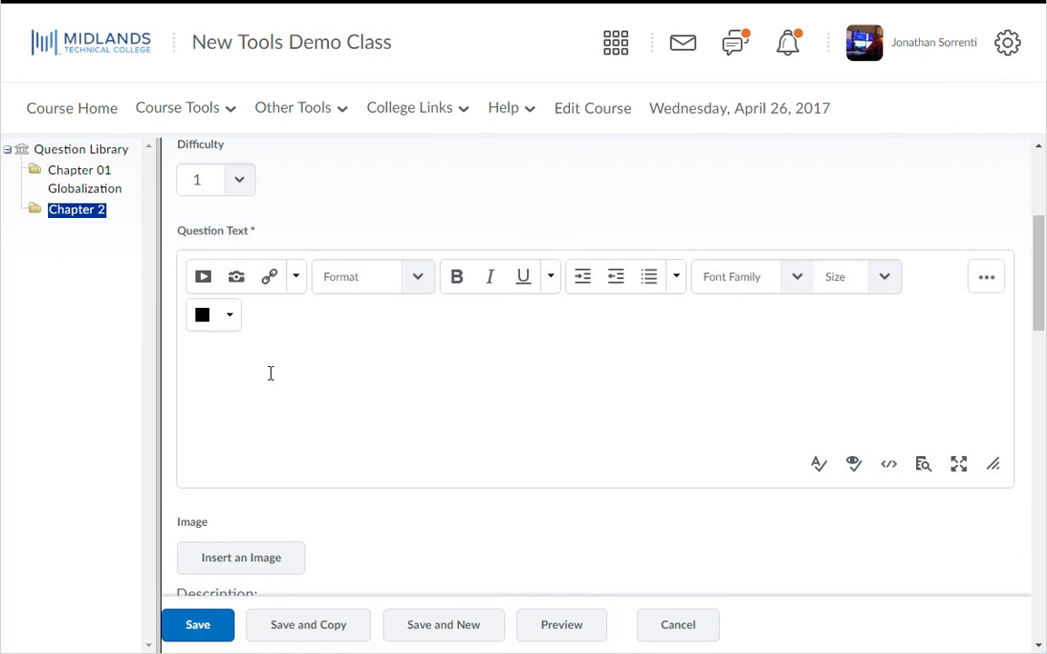
left_click(270, 372)
key("ctrl+v")
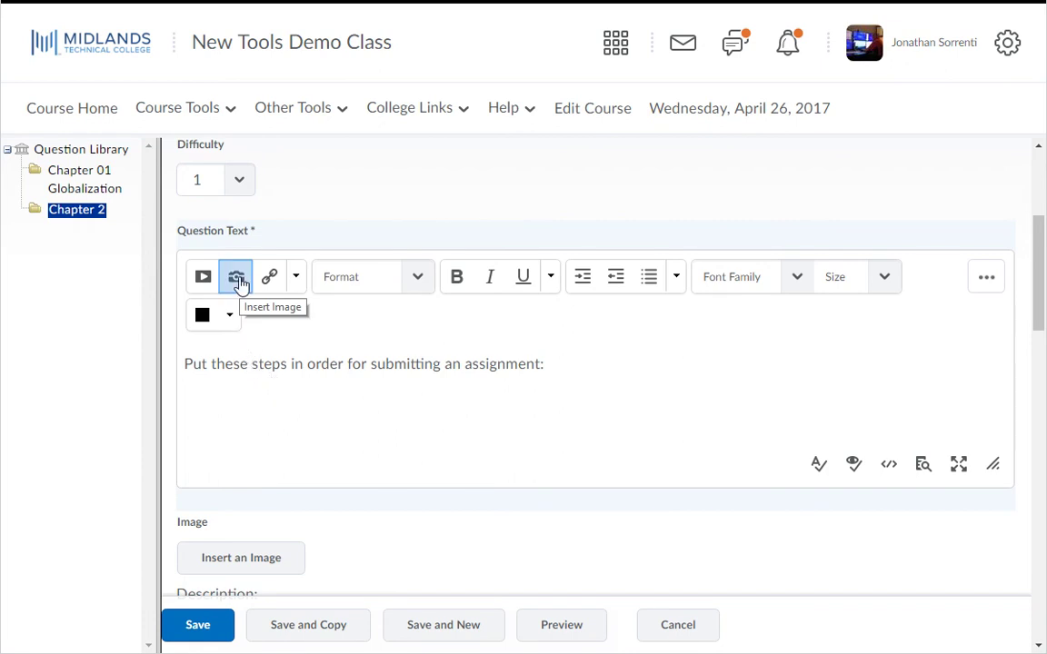
Set grading to Equally weighted and add five ordered items running from "Enter Dropbox Tool" and "Click on homework folder" to "Submit homework".
scroll(240, 284, "down", 5)
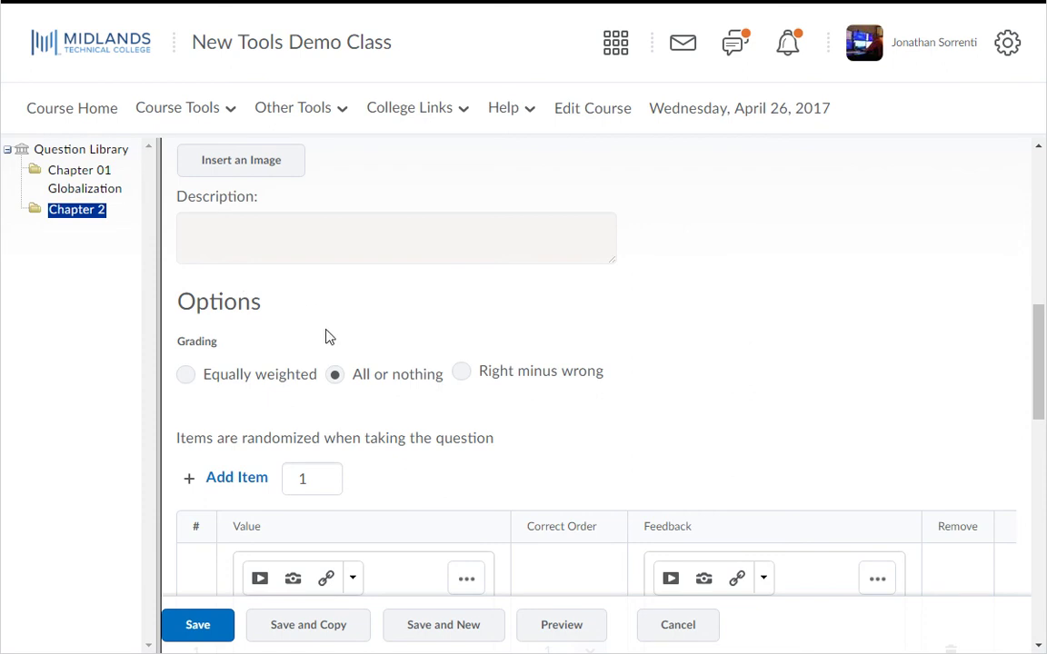
left_click(335, 380)
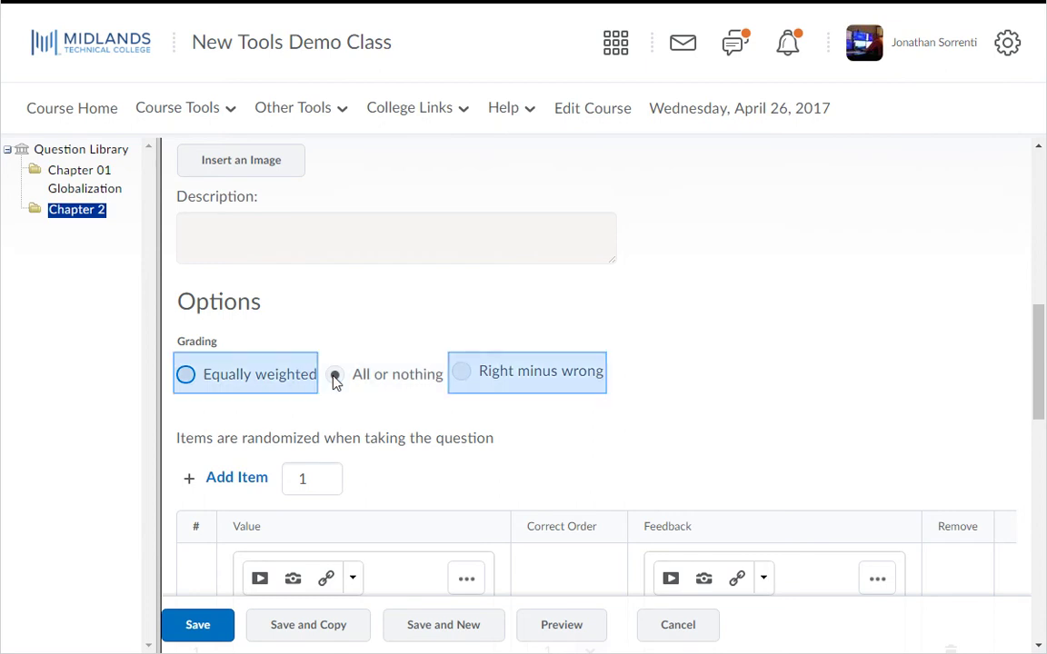
scroll(188, 381, "down", 3)
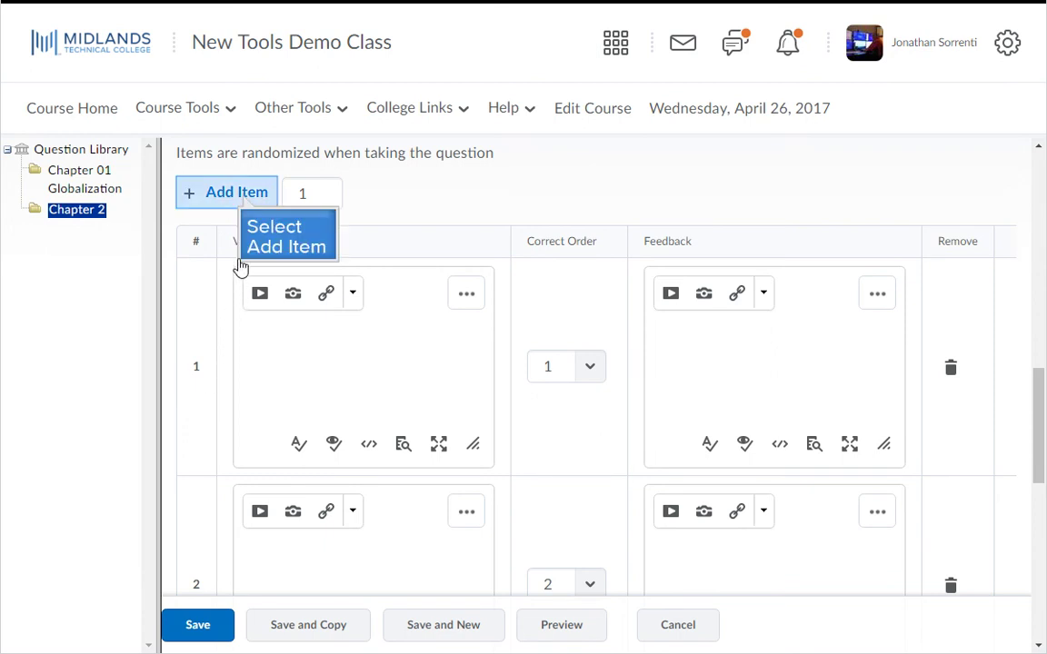
left_click(243, 200)
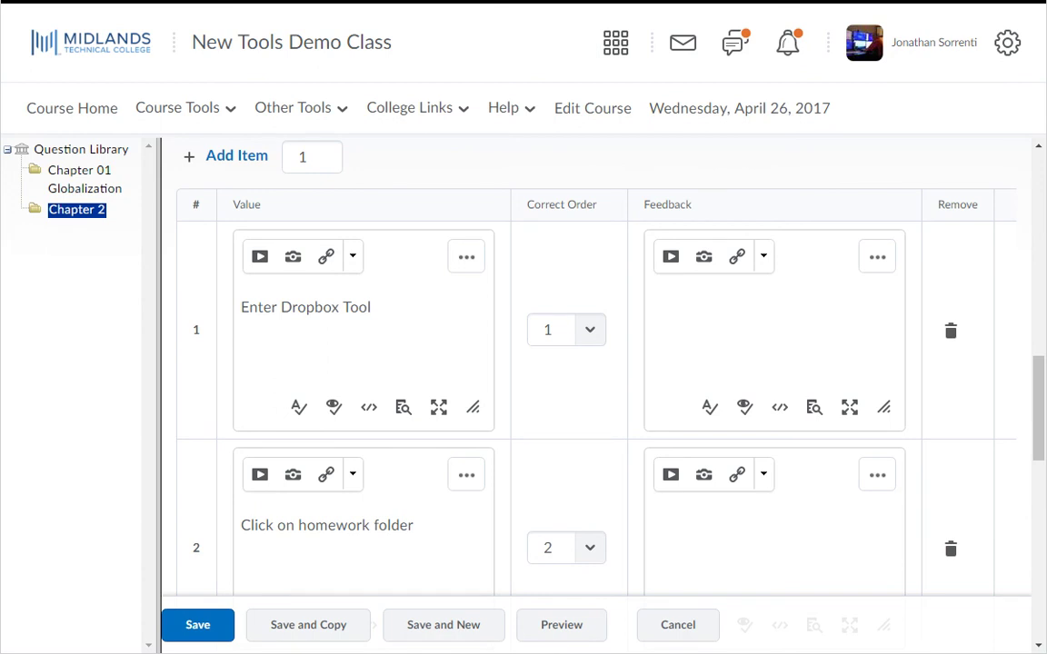
scroll(595, 381, "down", 6)
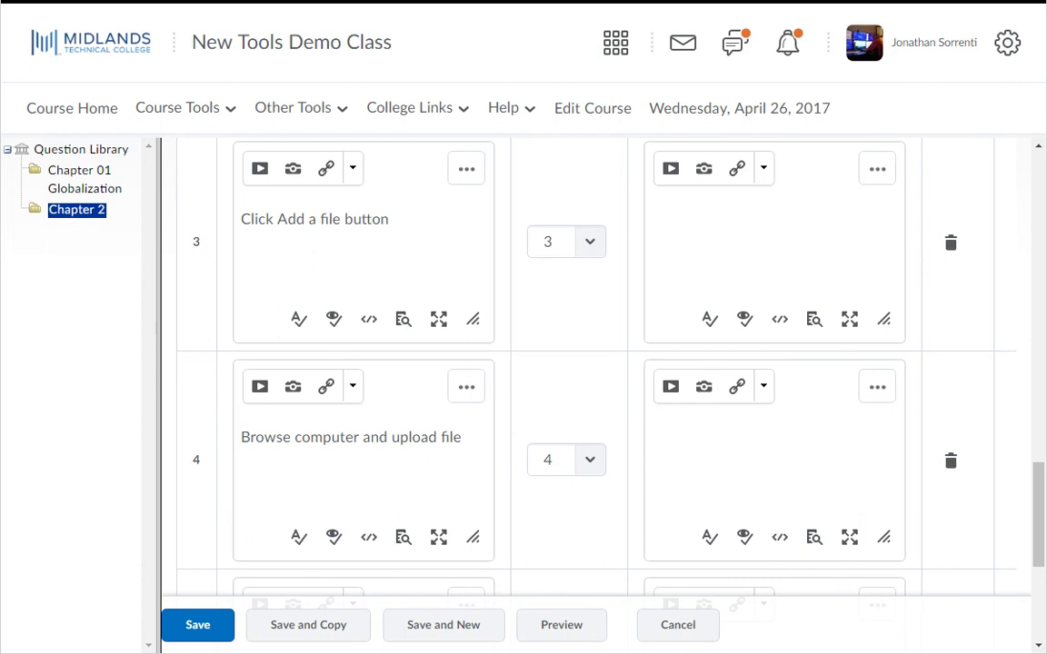
scroll(596, 363, "down", 4)
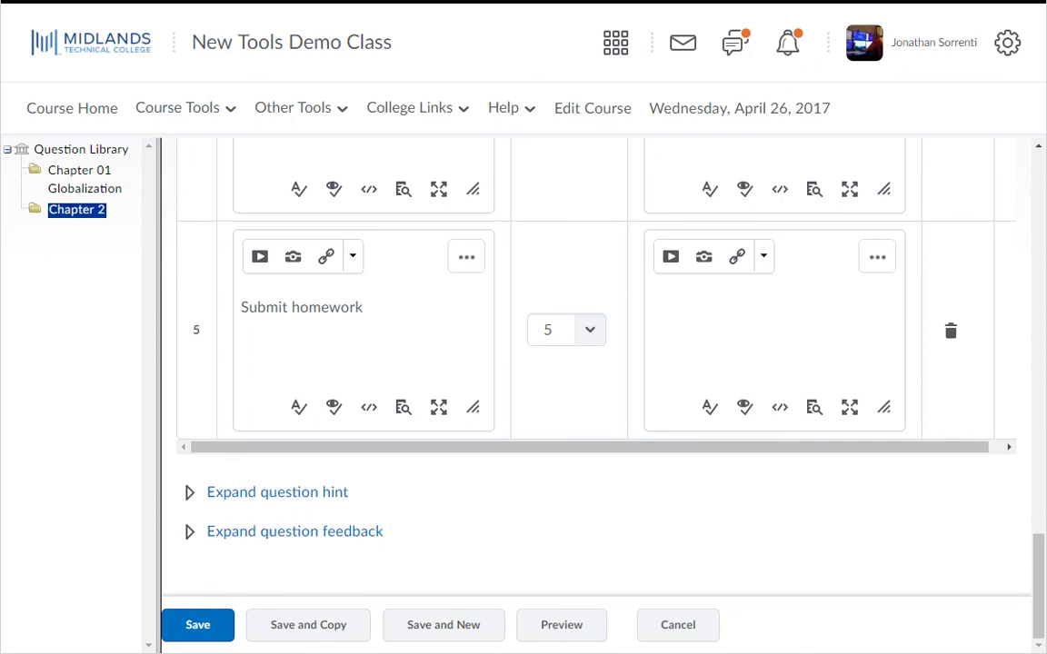
Review the ordering question's grading options and preview the question.
scroll(240, 204, "up", 10)
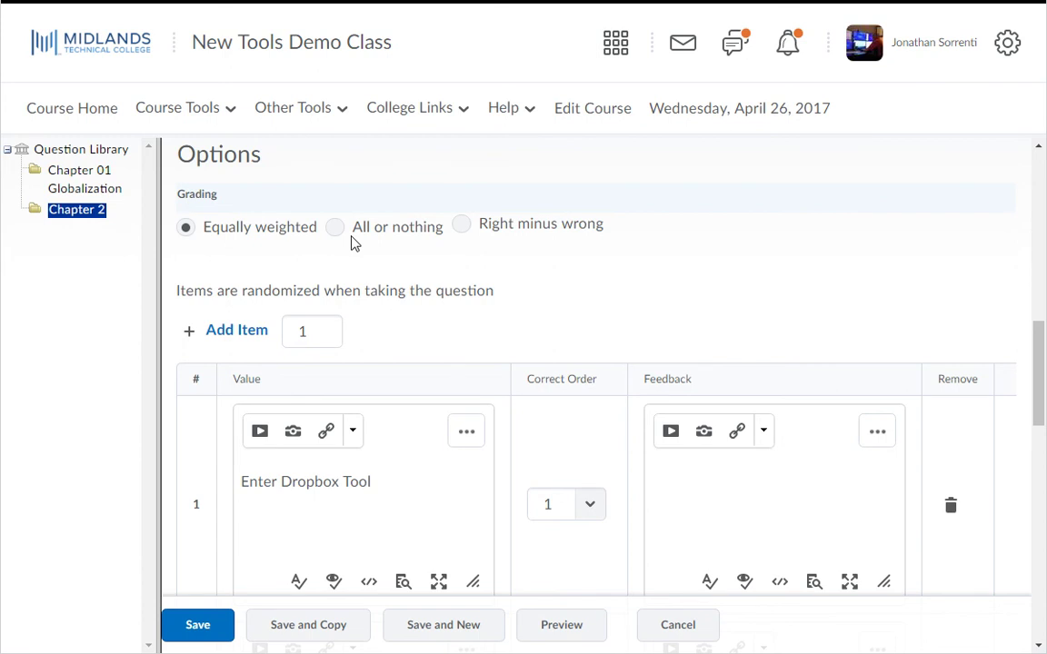
key("Tab")
key("Tab")
scroll(353, 245, "down", 10)
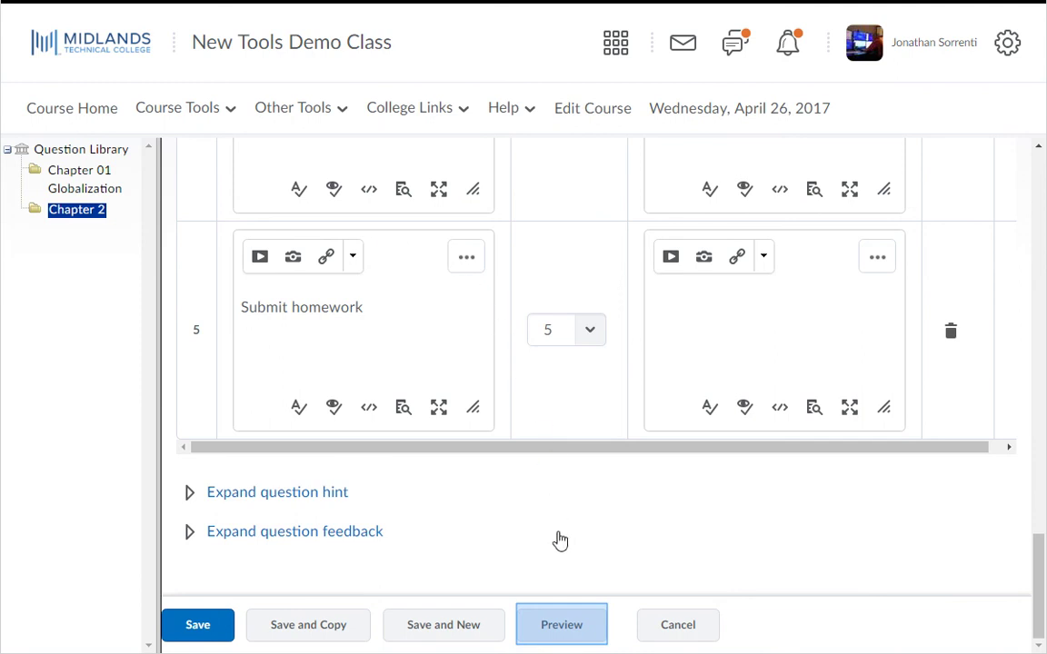
left_click(563, 636)
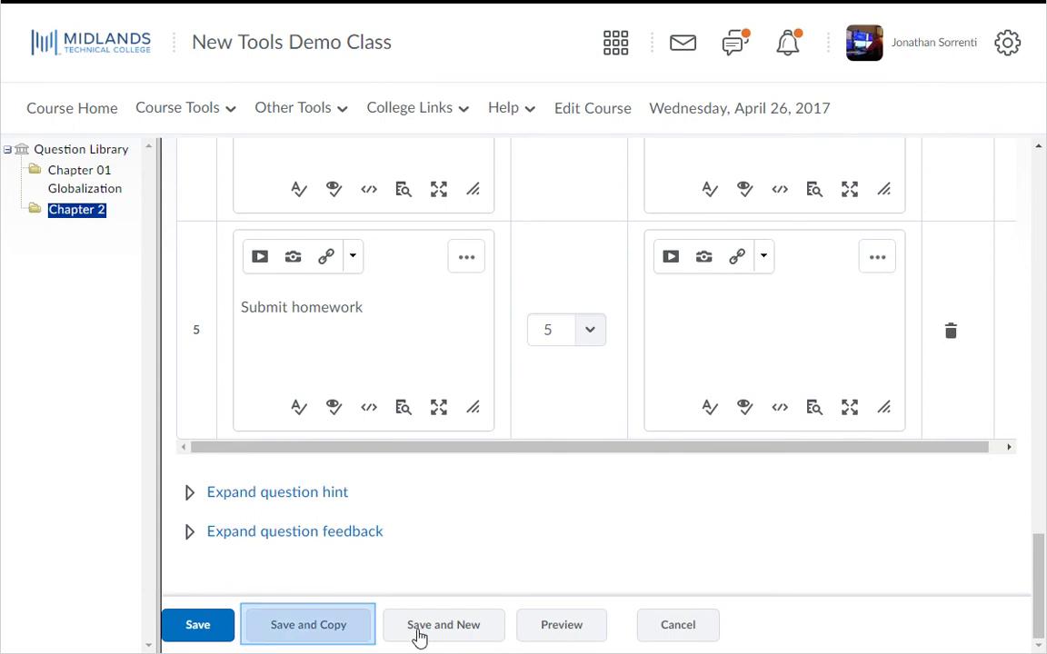
Save the ordering question to the Chapter 2 section.
left_click(305, 636)
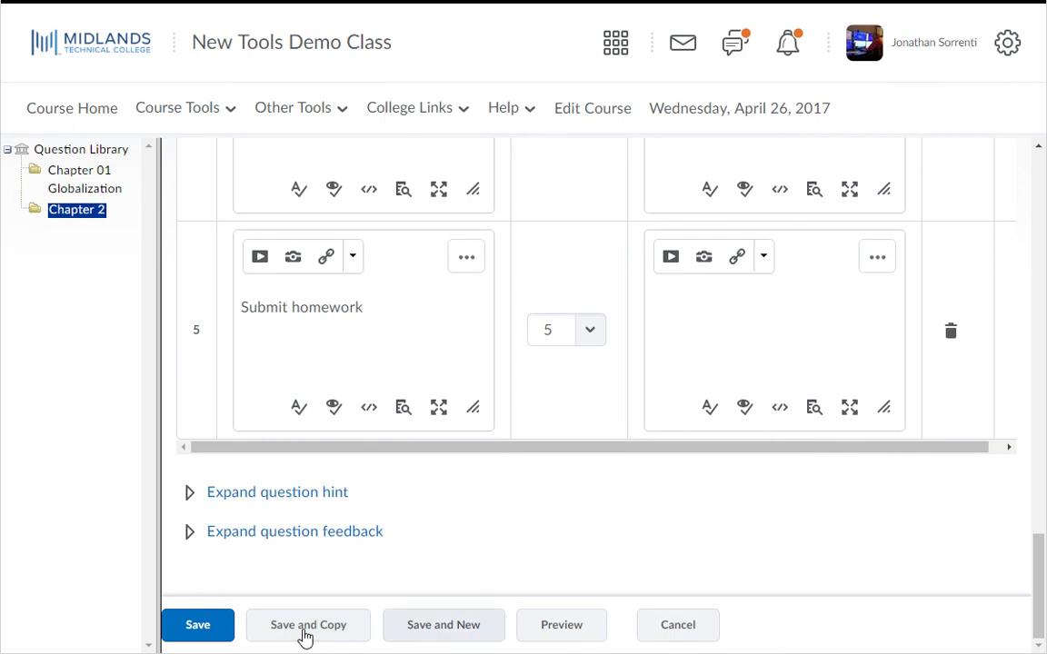
left_click(445, 627)
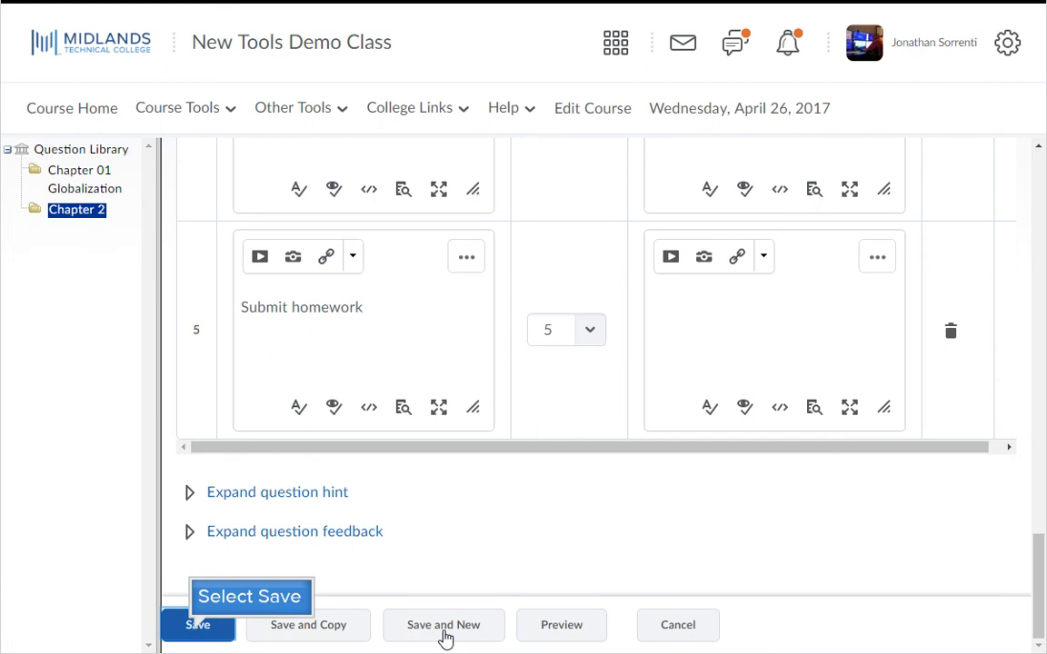
left_click(197, 635)
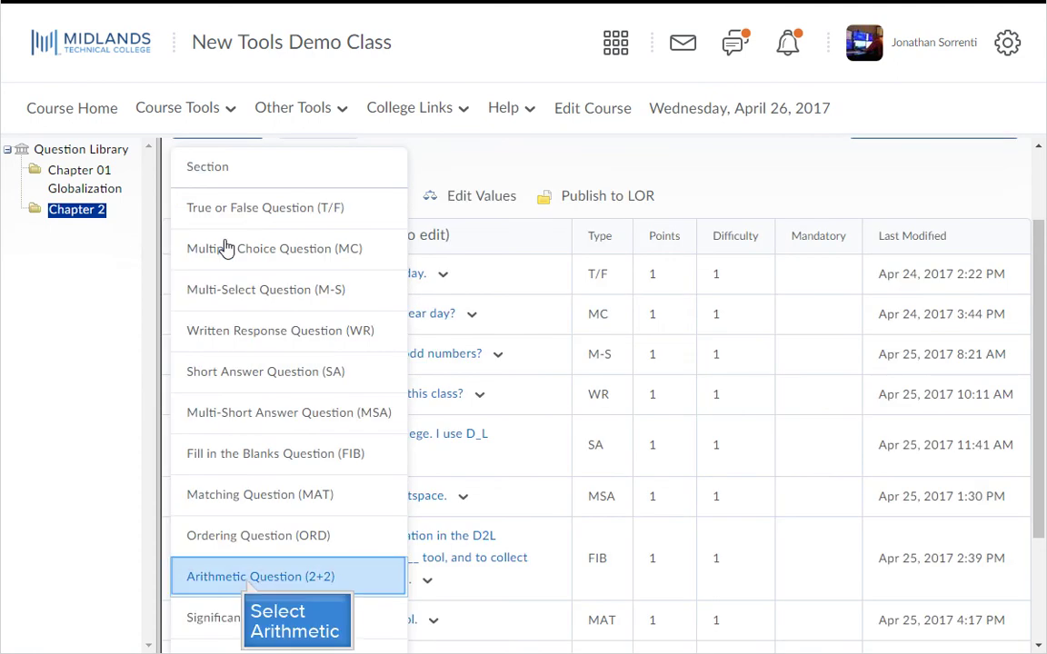
Create an Arithmetic question reading "If you have {x} apples and {y} oranges, how many pieces of fruit do you have?" with formula {x} + {y}.
left_click(248, 578)
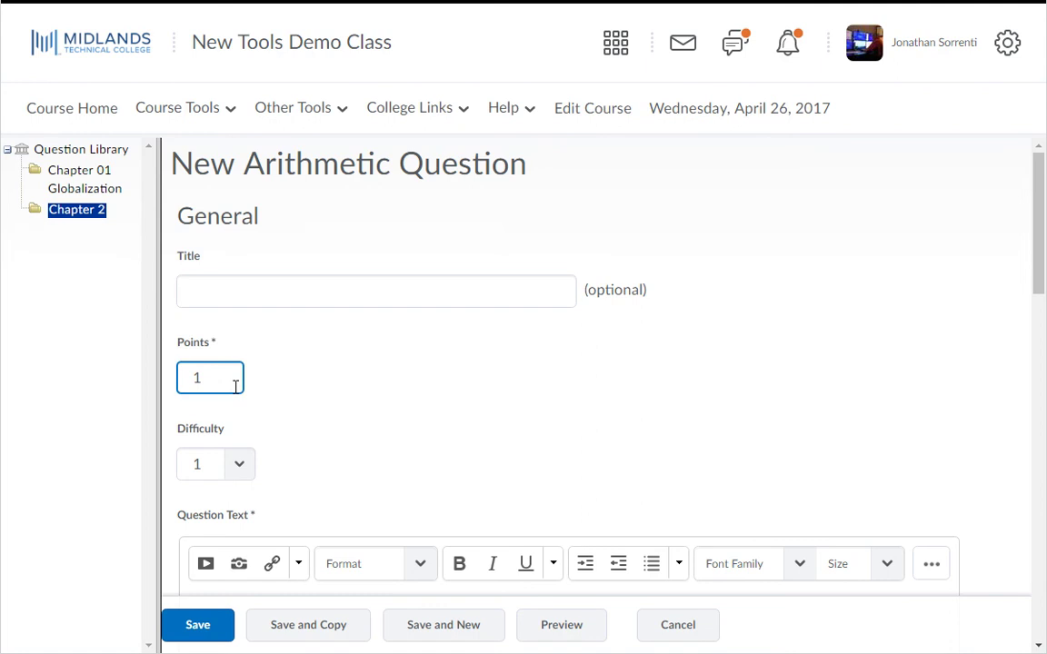
scroll(236, 386, "down", 3)
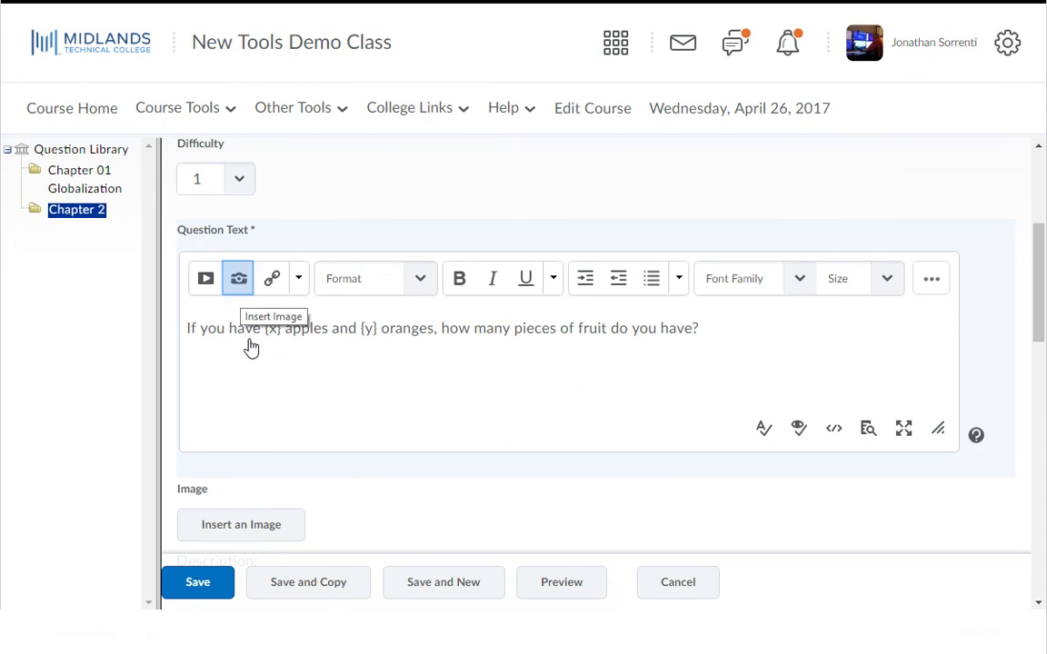
scroll(241, 289, "down", 4)
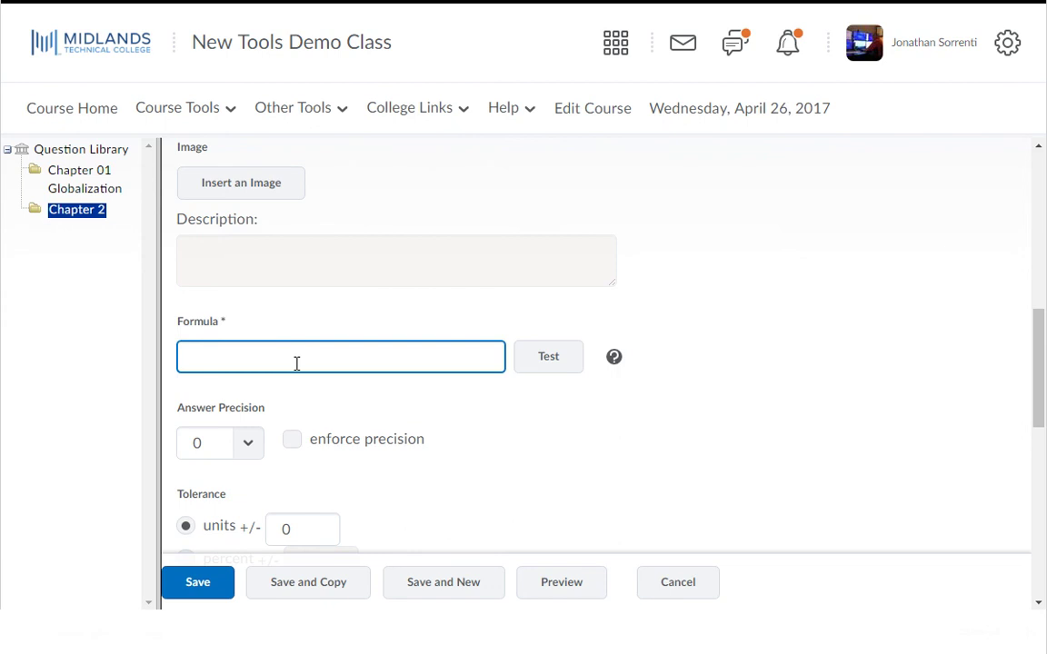
key("ctrl+v")
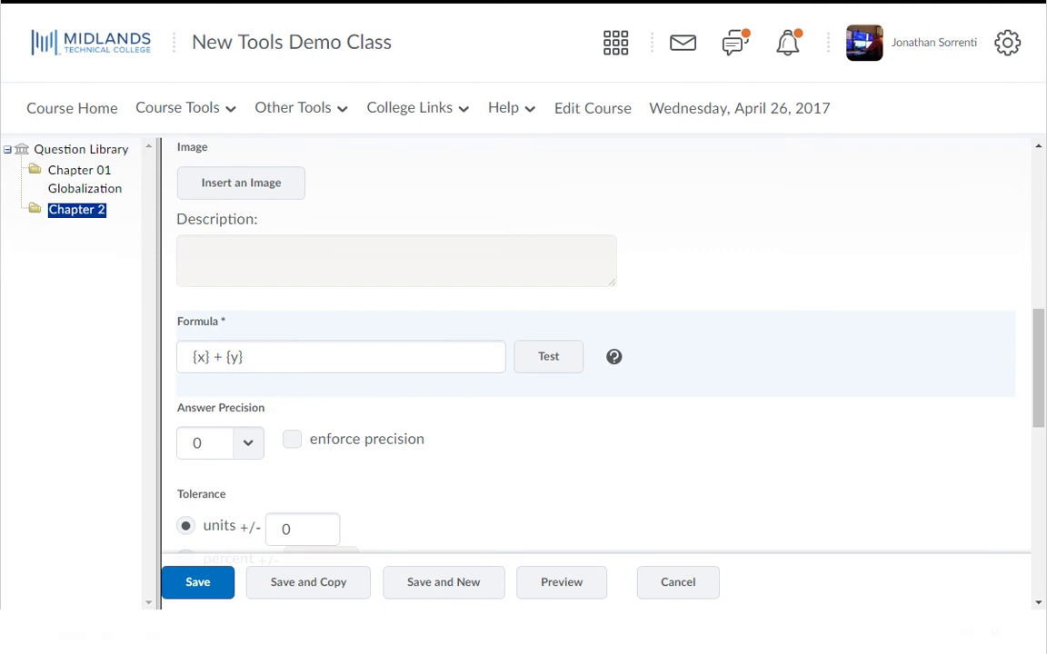
Set the answer precision to 1, enforce precision, and set the tolerance to +/- 0.3 units.
scroll(297, 367, "down", 2)
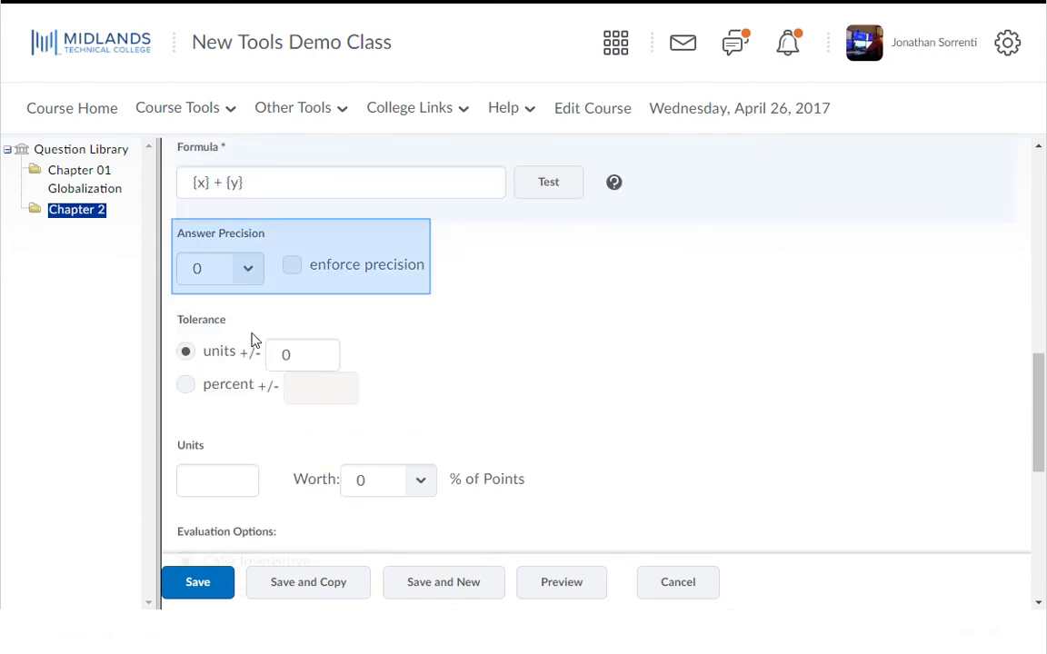
left_click(245, 269)
key("Down")
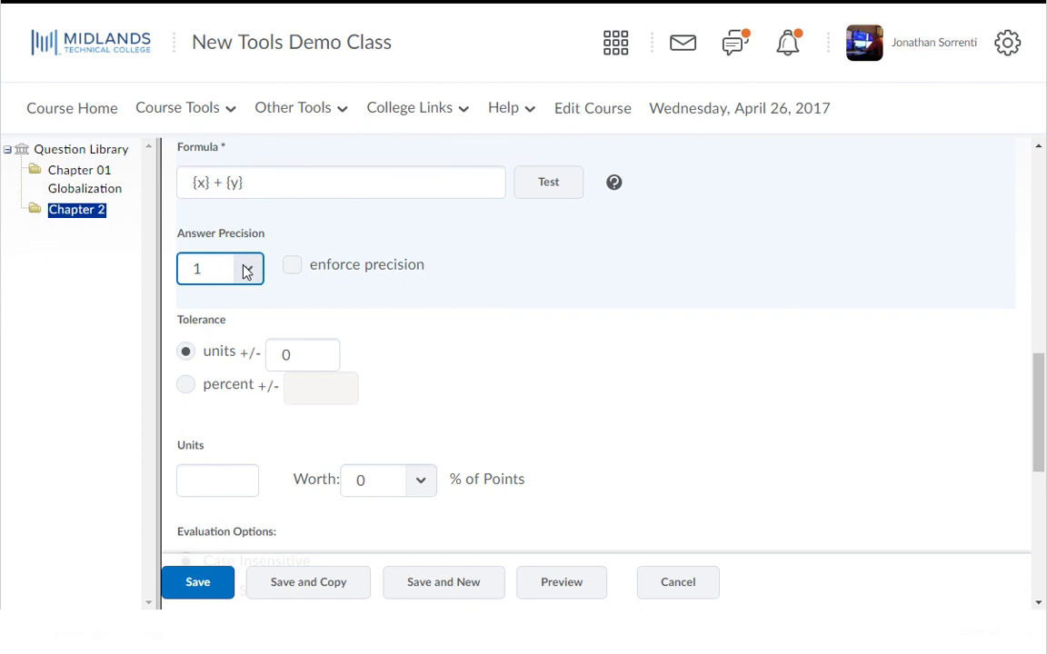
key("Tab")
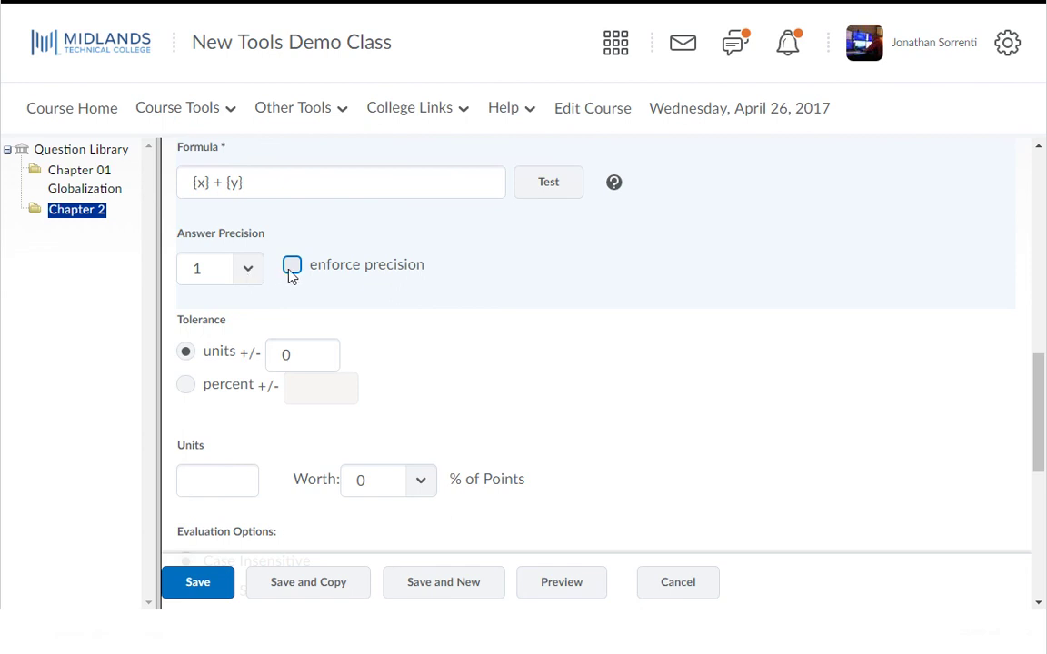
left_click(294, 271)
left_click(296, 355)
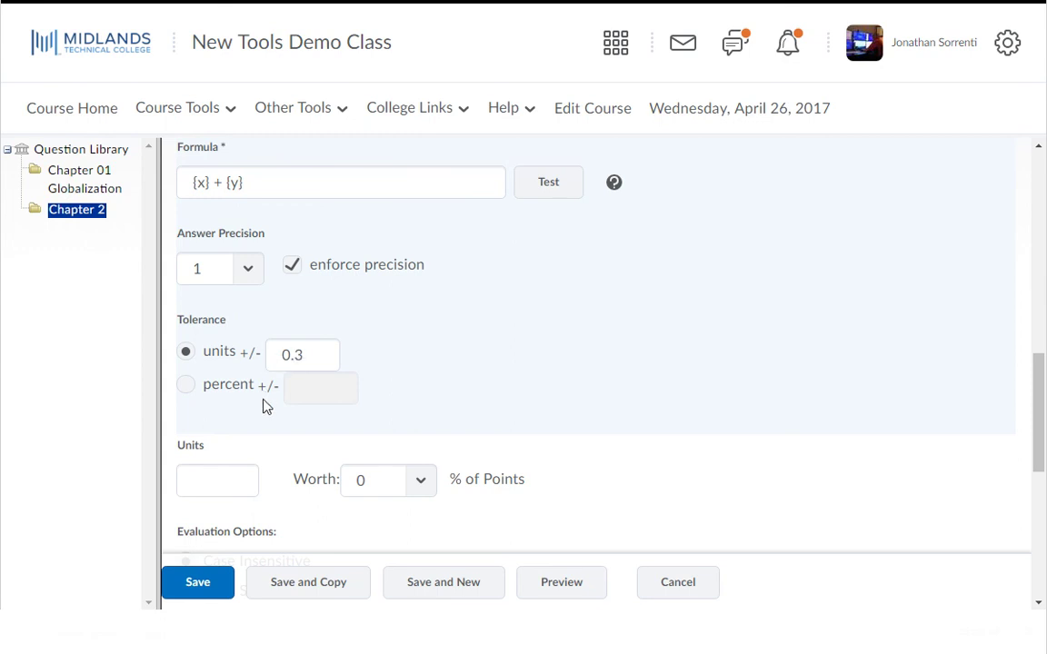
Set the units to "fruit" worth 10% of points and define variables x (1 to 5, step 1) and y (3 to 7, step .5) with one decimal.
key("Tab")
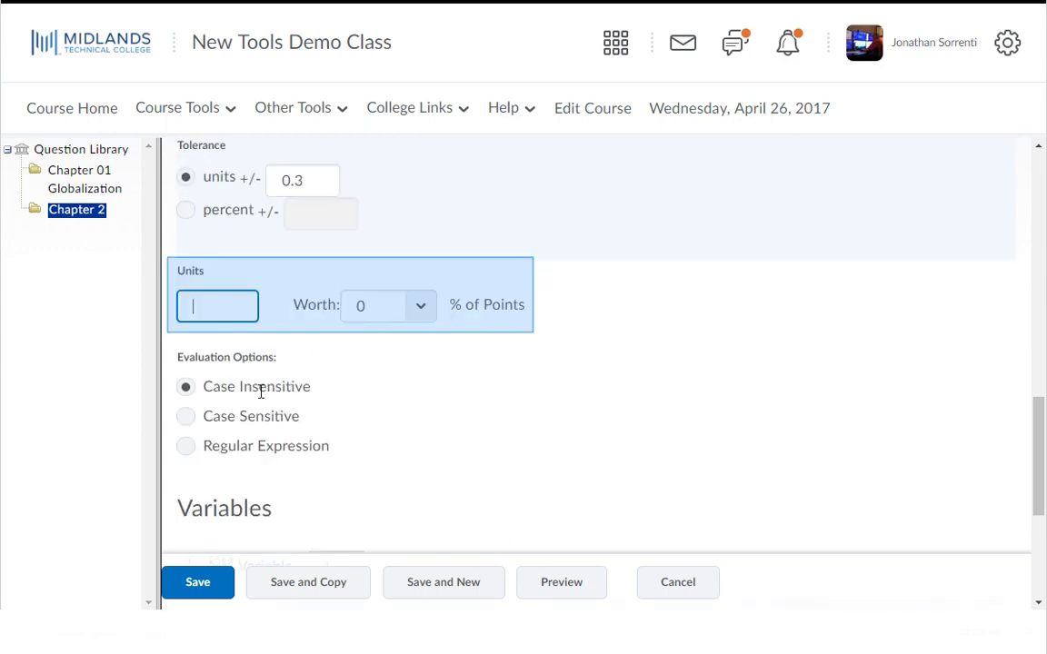
type("fruit")
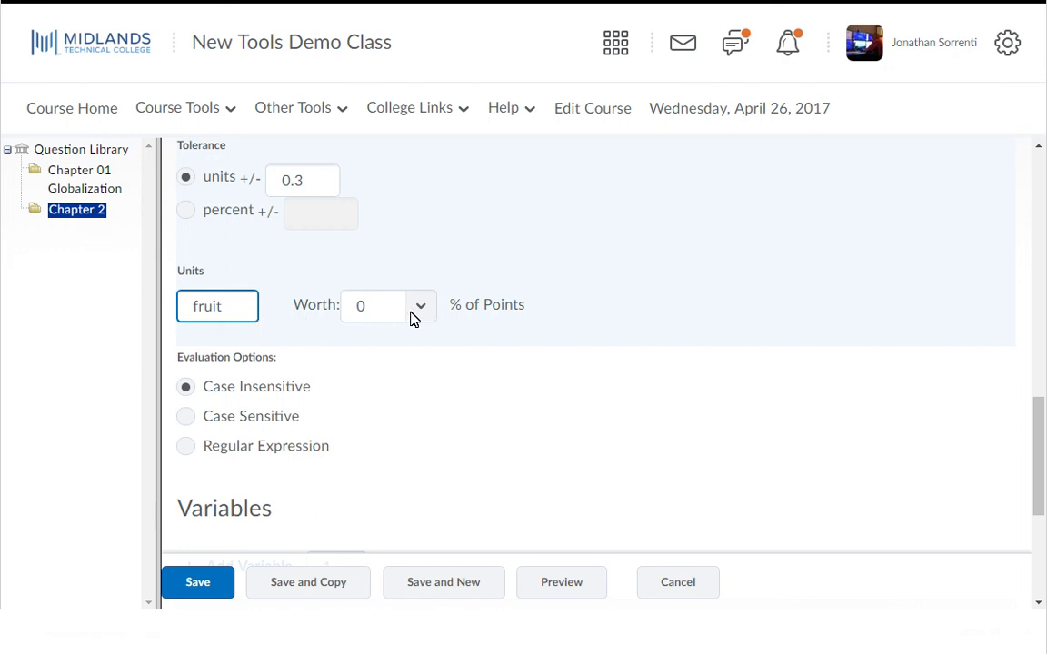
scroll(421, 319, "down", 3)
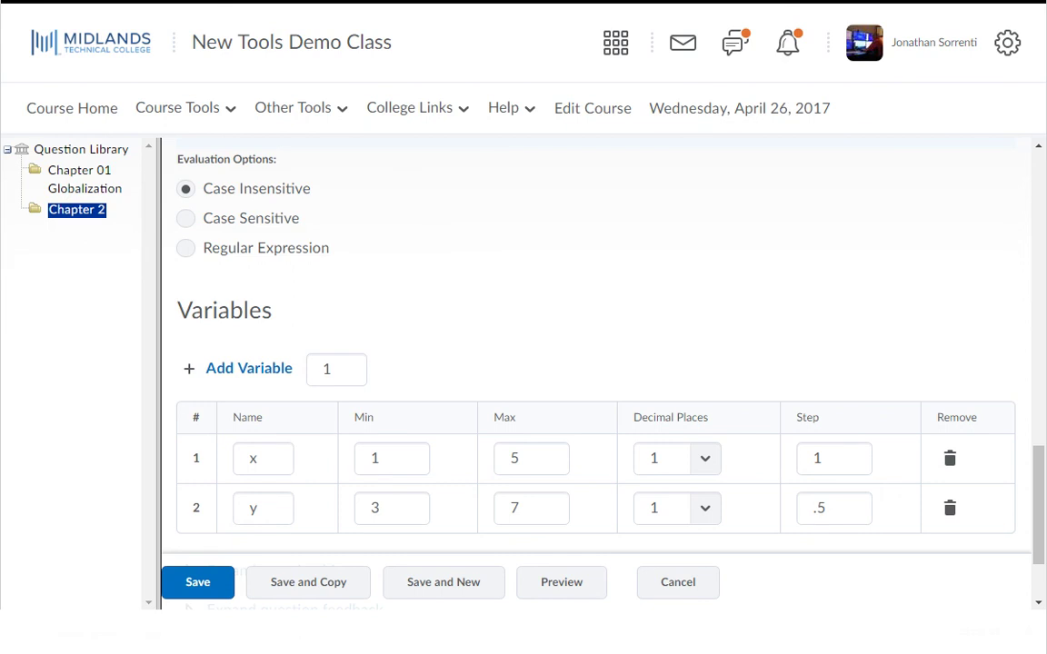
Test the arithmetic formula with generated variable values and return to the question.
scroll(350, 521, "up", 4)
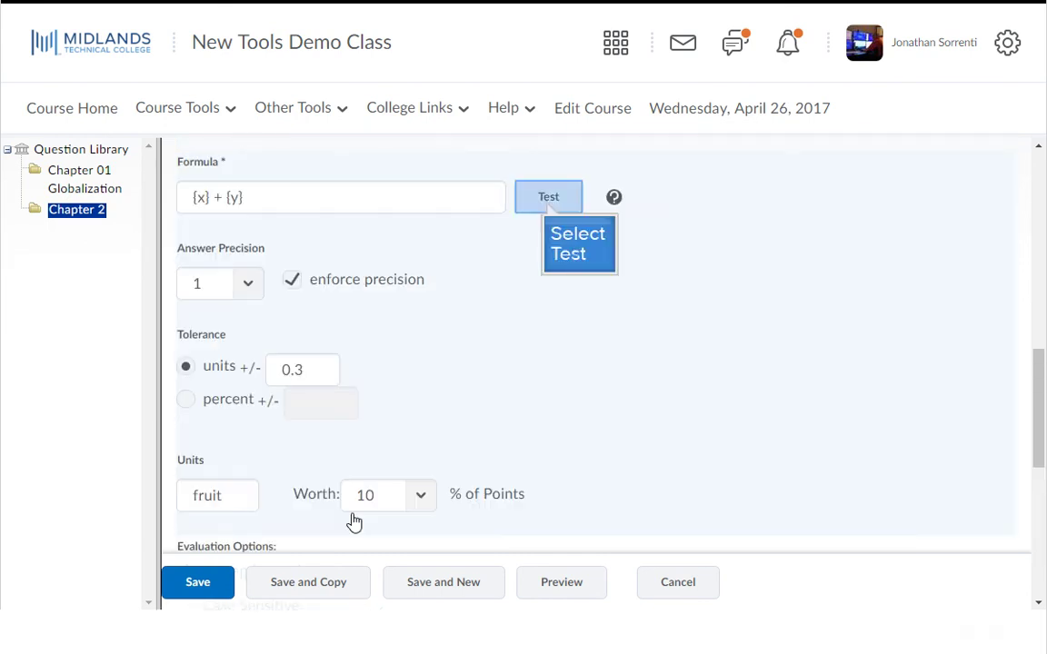
left_click(548, 206)
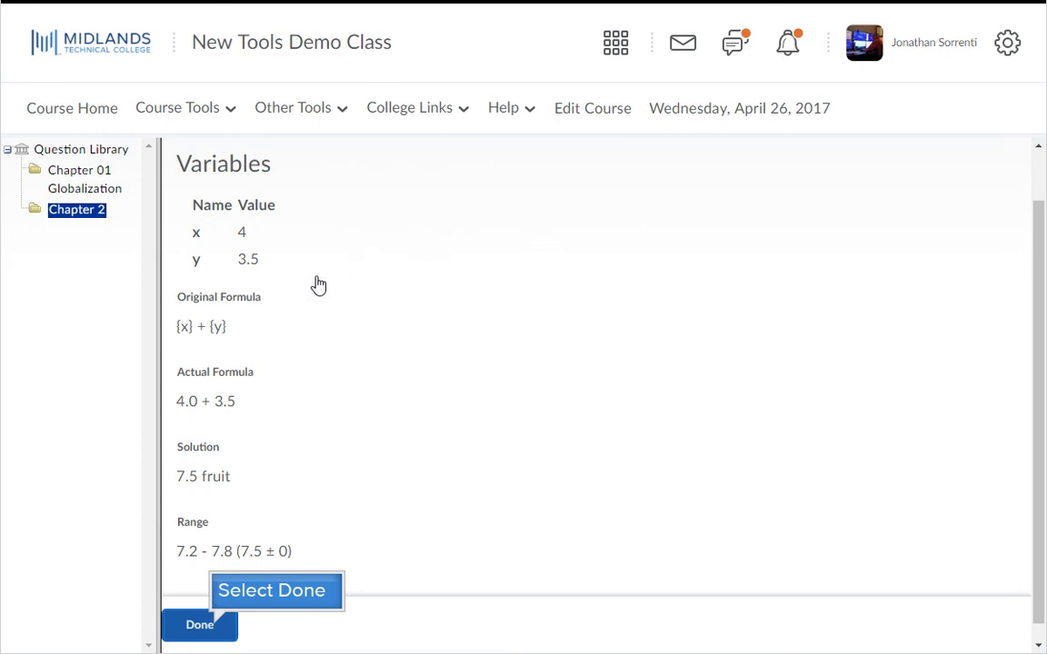
left_click(200, 625)
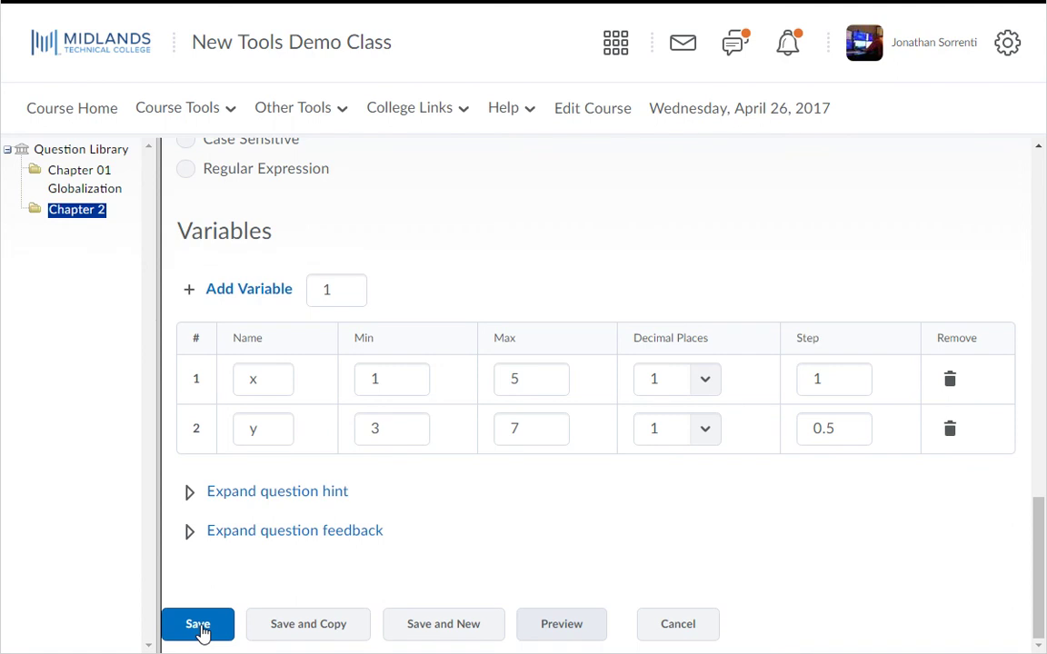
Save the arithmetic question to the Chapter 2 section.
left_click(563, 625)
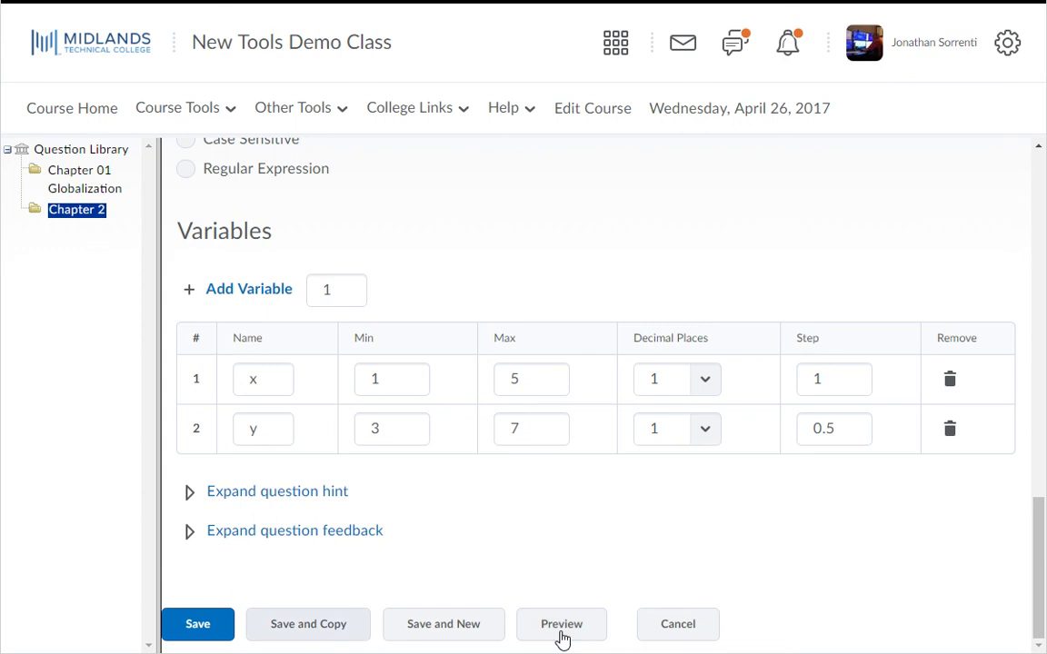
left_click(304, 633)
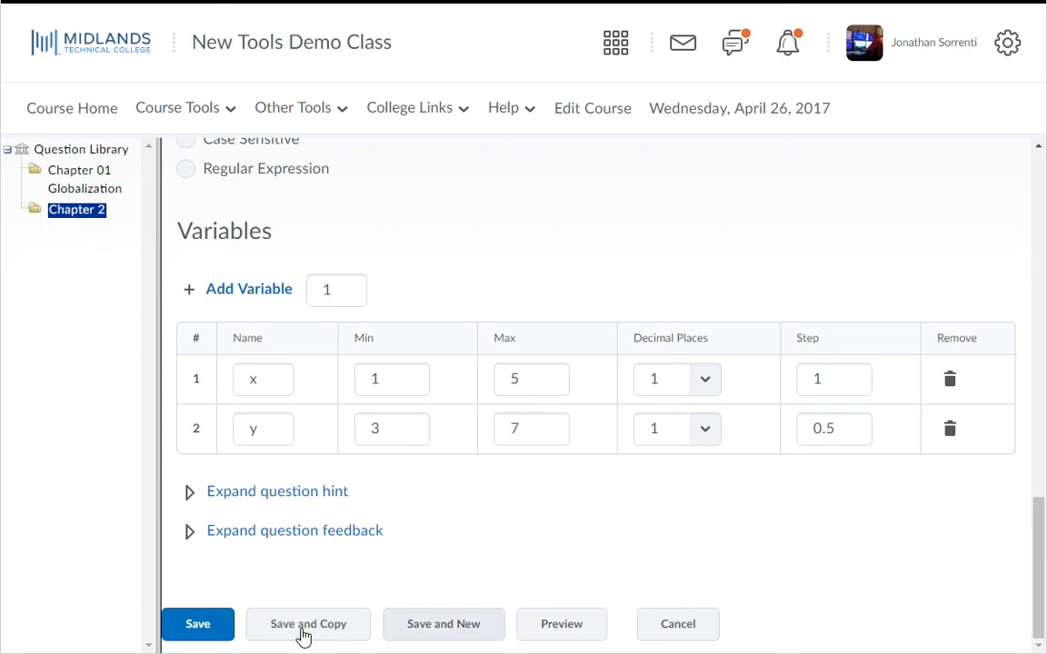
left_click(442, 627)
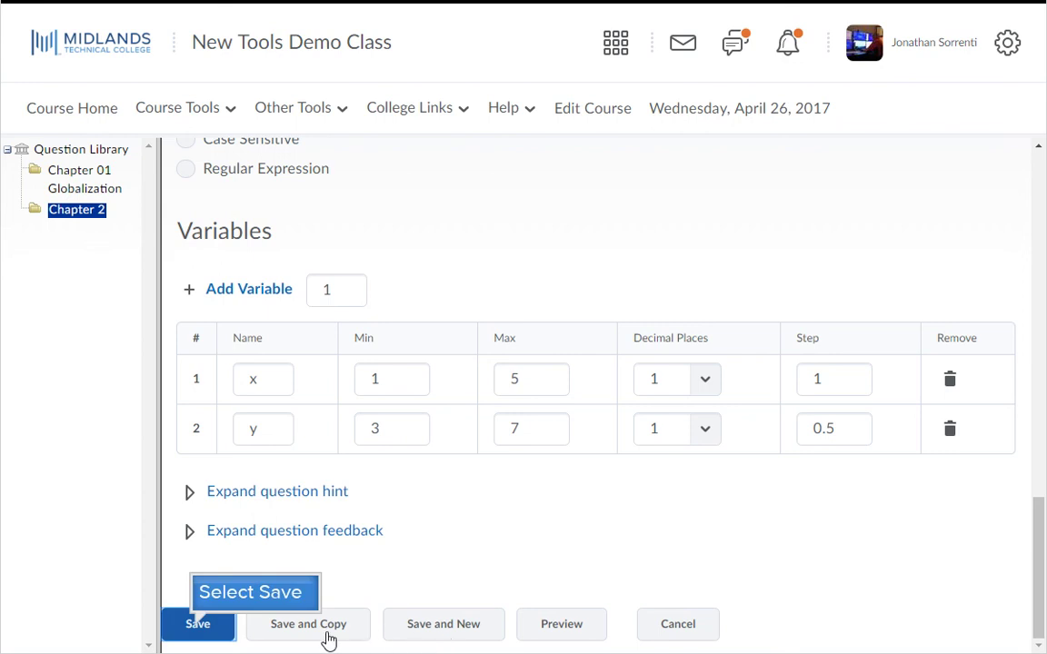
left_click(196, 627)
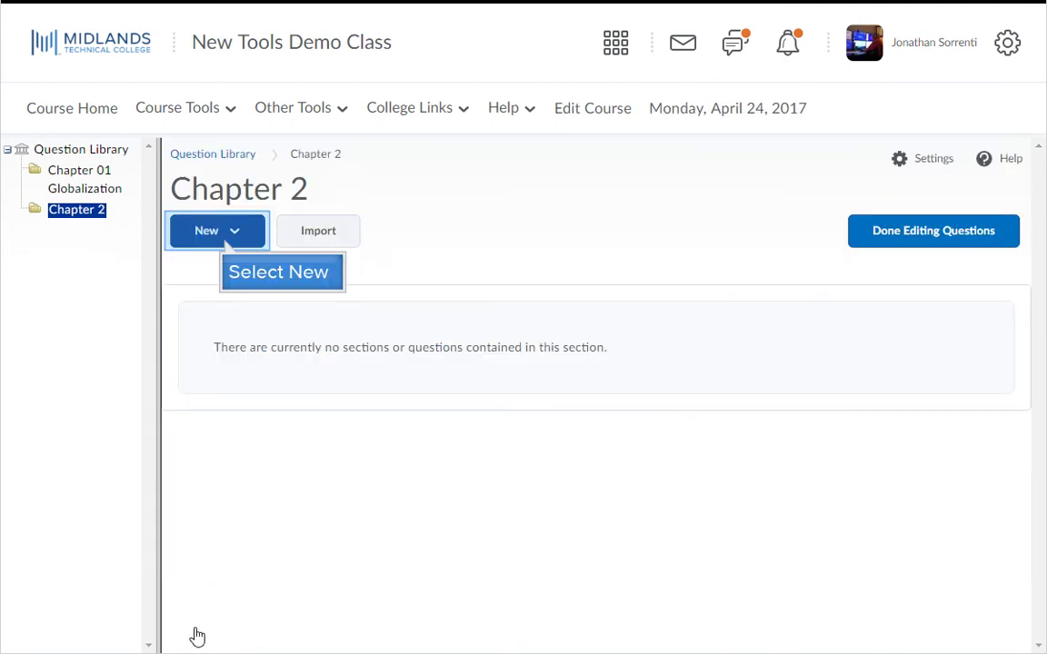
Create a Significant Figures question with the text "Add {x} miles and {y} miles and round to 3 significant figures.".
left_click(226, 238)
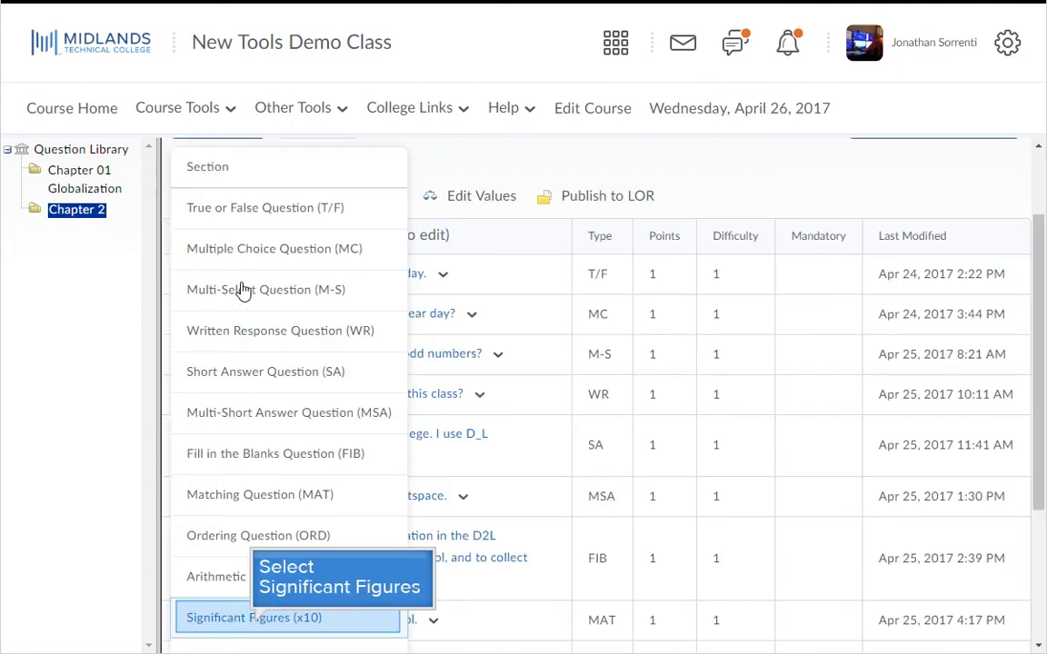
left_click(253, 619)
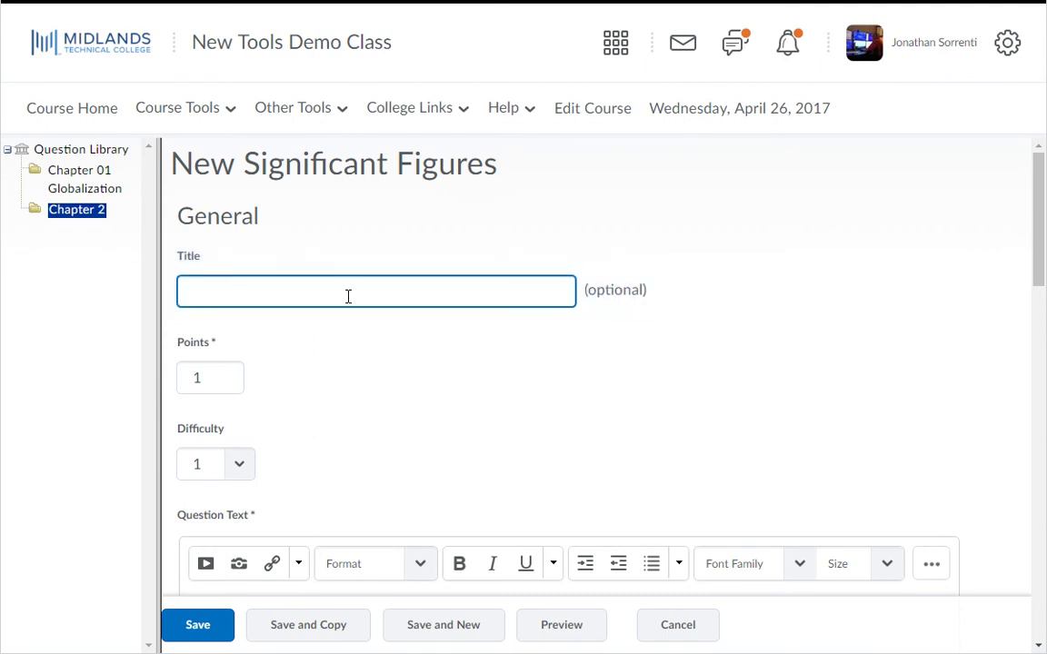
key("Tab")
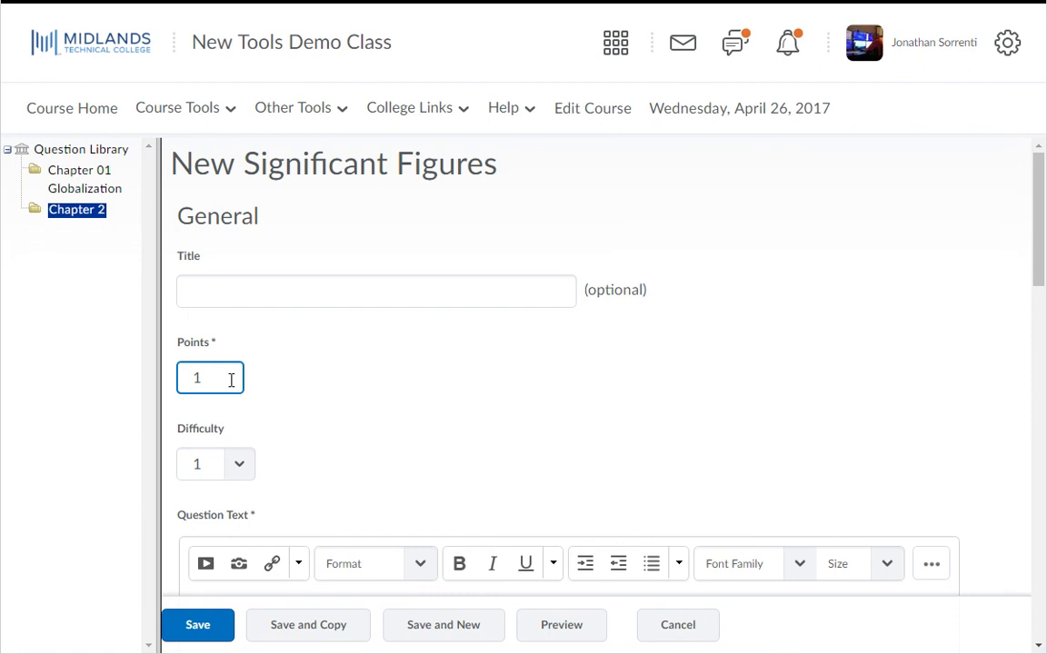
key("Tab")
key("Tab")
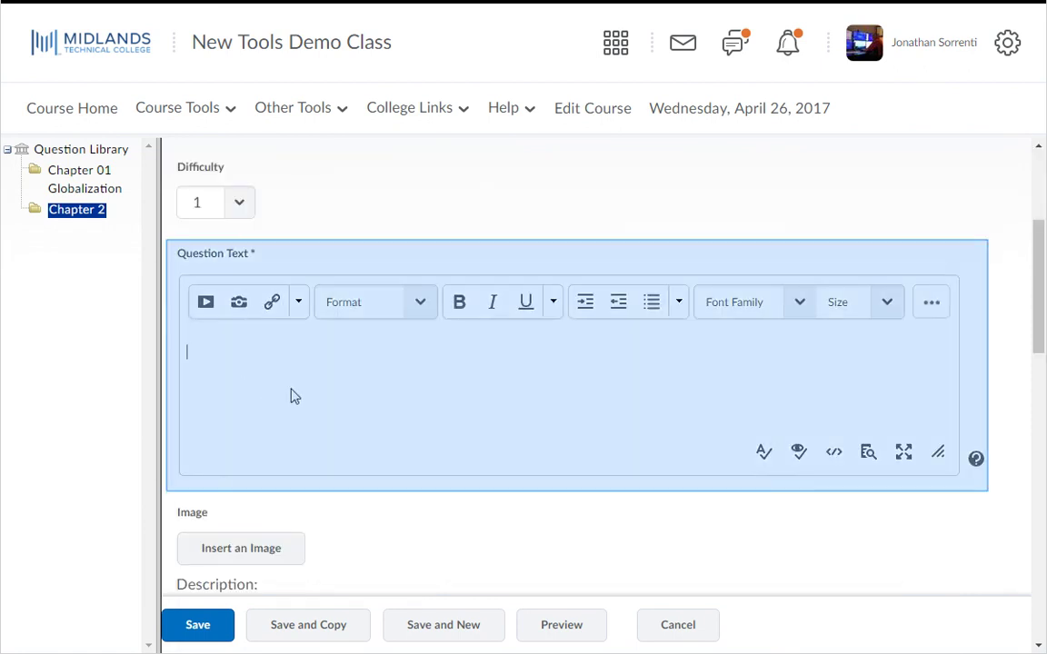
type("Add {x} miles and {y} miles and round to 3 significant figures.")
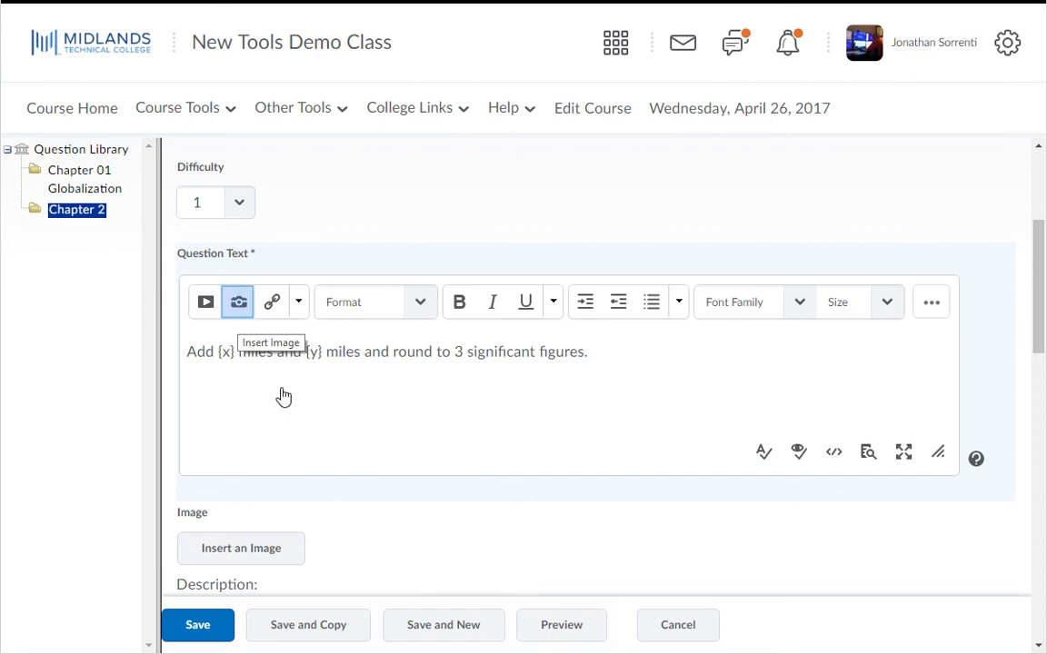
Set the formula to {x} + {y} with 3 significant figures and a 50% deduction for incorrect significant figures.
scroll(239, 320, "down", 4)
left_click(241, 314)
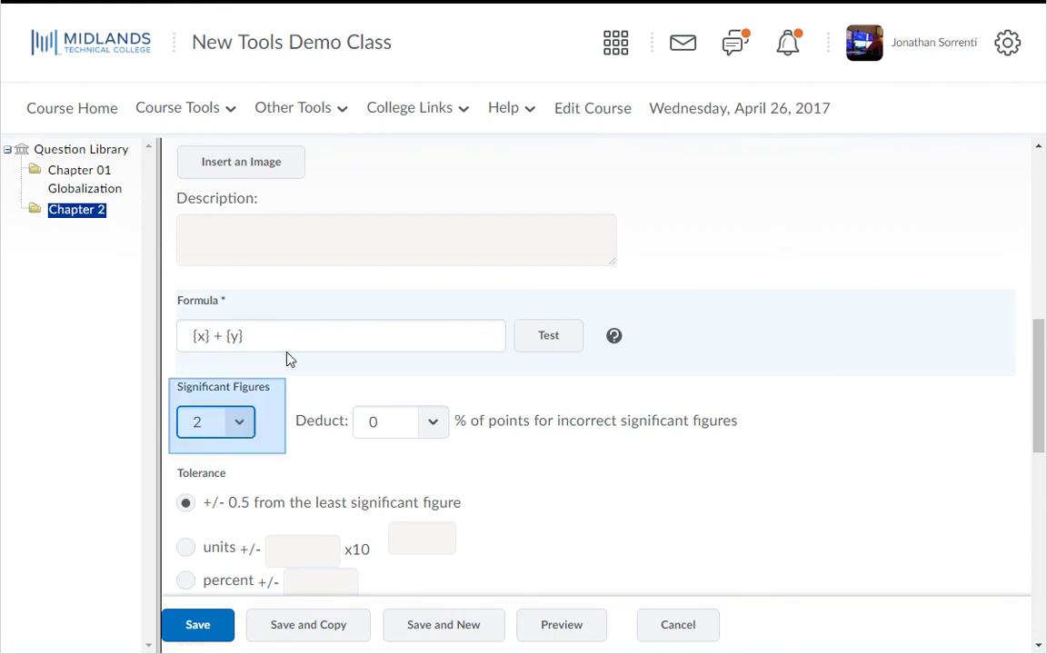
left_click(240, 426)
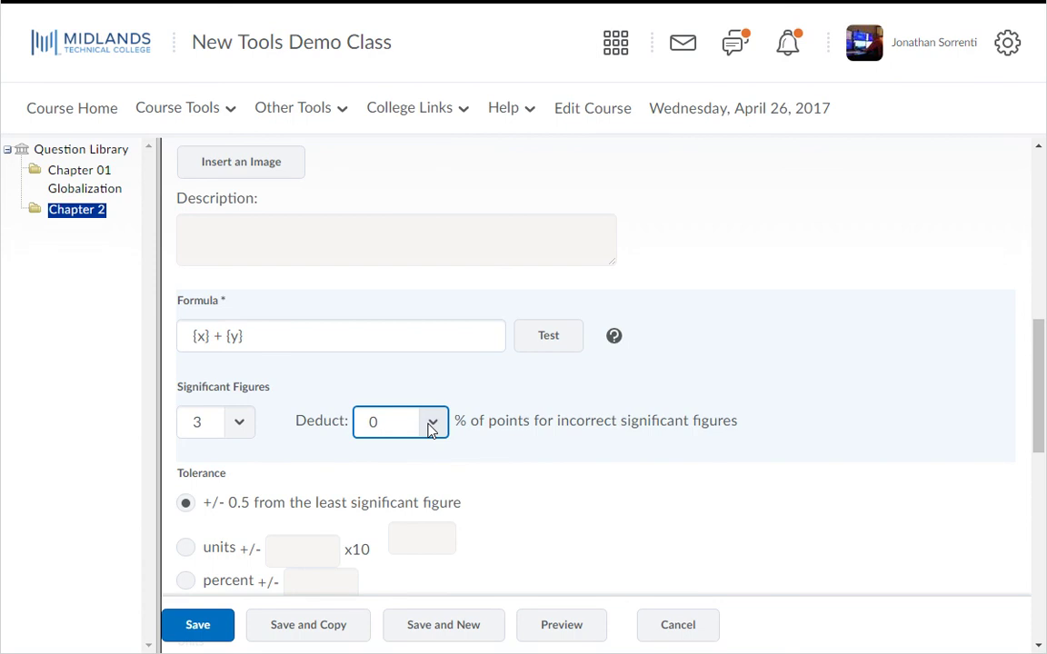
key("5")
key("Tab")
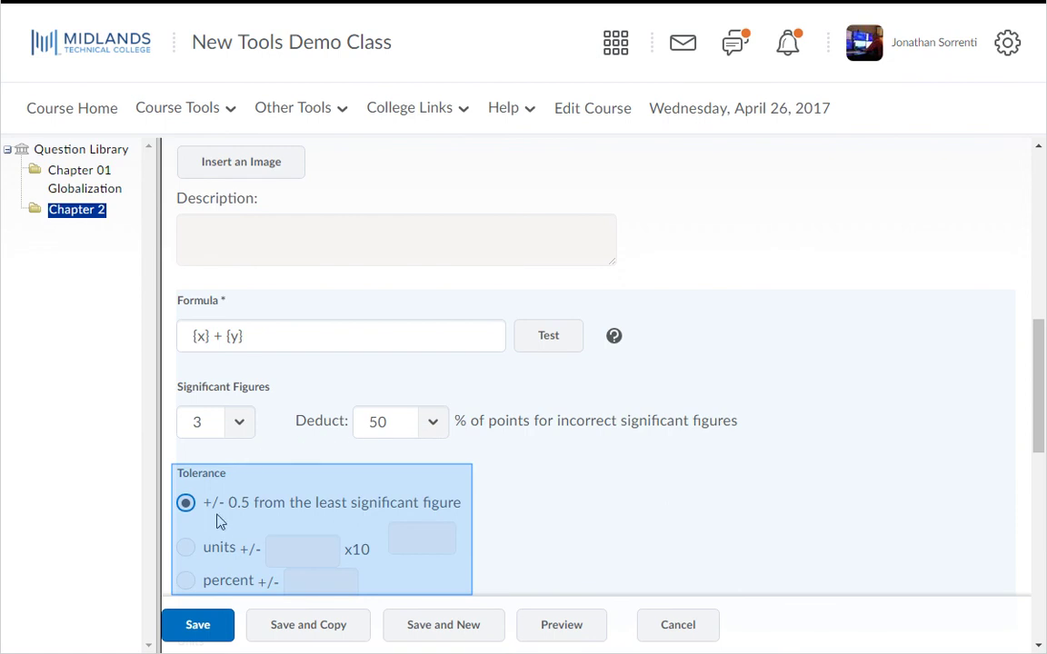
Set units to "miles" worth 10% of points and define variables x (3x10^4 to 4x10^4, step 1x10^2) and y (4x10^4 to 5x10^4, step 1x10^3).
scroll(218, 521, "down", 4)
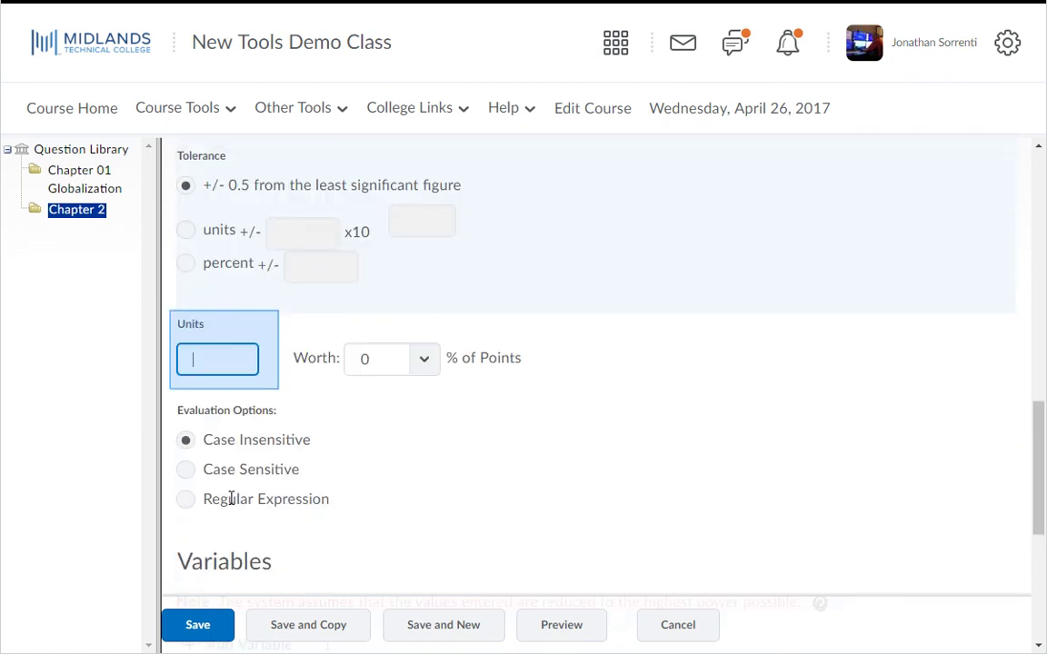
type("miles")
key("Tab")
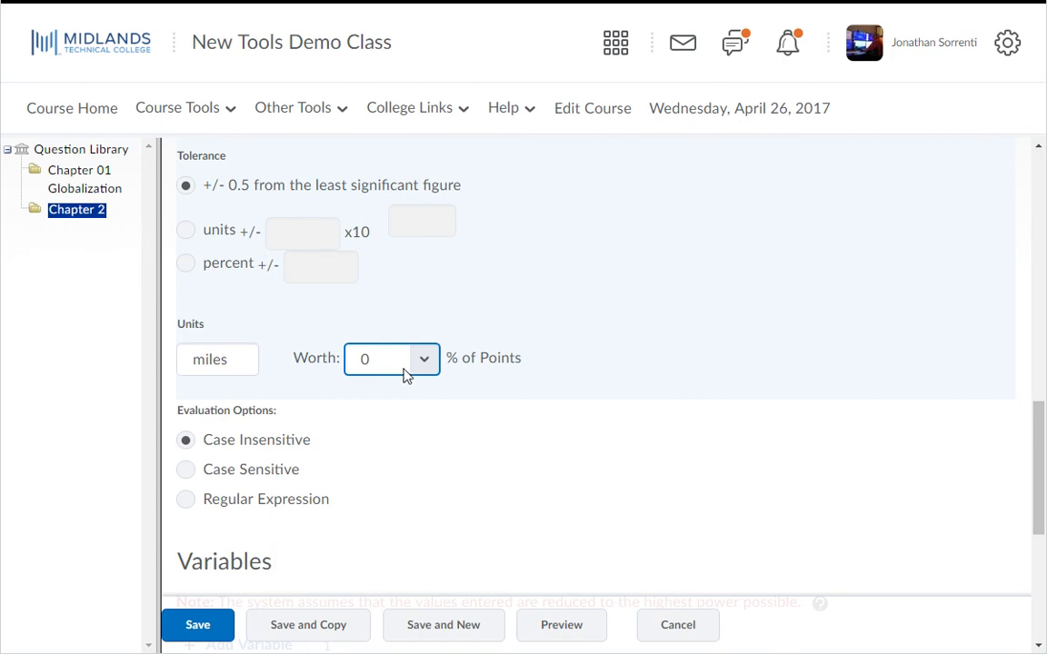
left_click(424, 361)
left_click(363, 332)
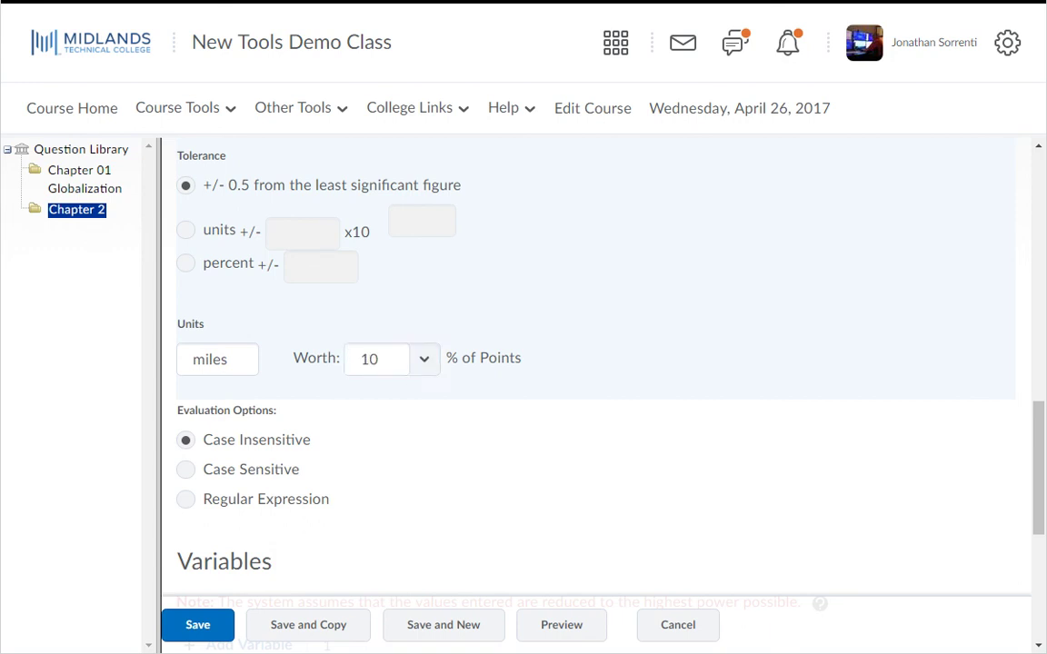
scroll(426, 362, "down", 3)
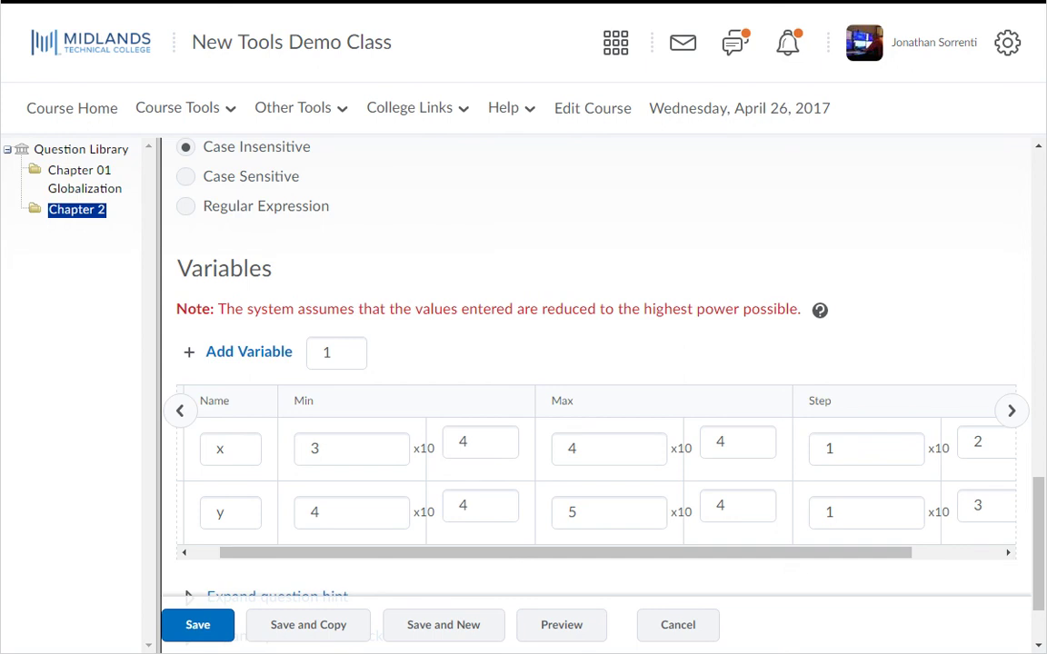
Test the significant figures formula with generated variable values.
scroll(358, 524, "up", 5)
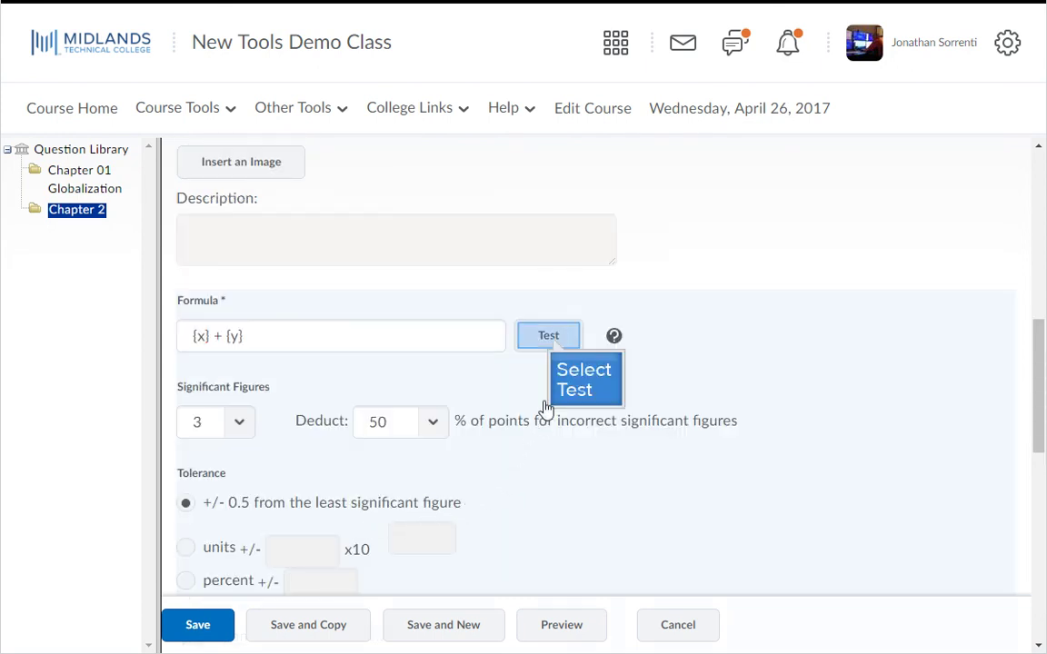
left_click(549, 336)
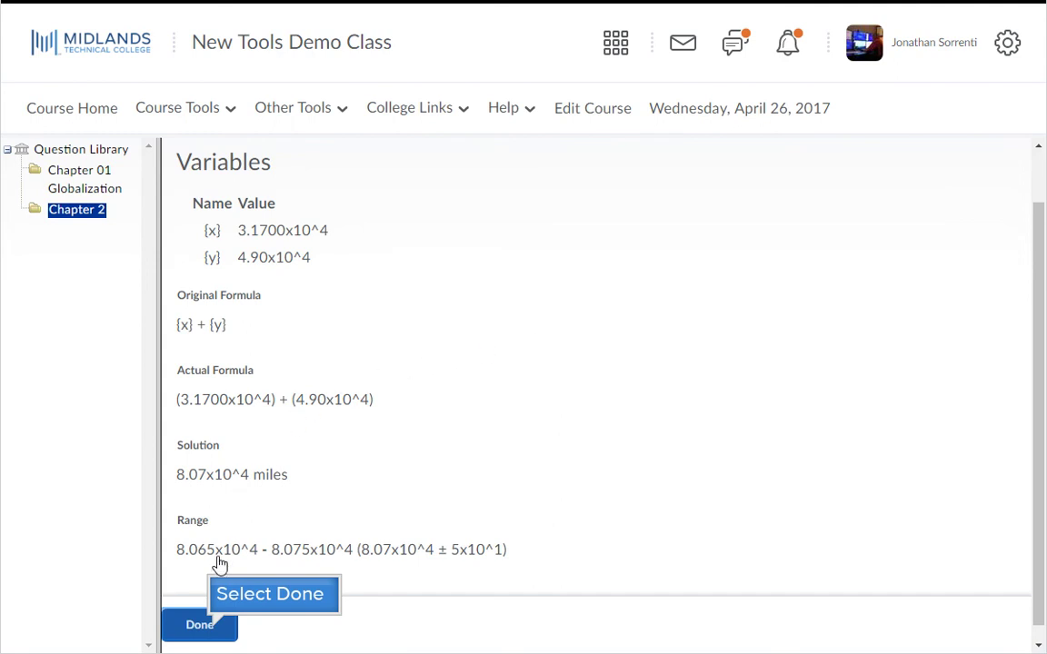
Close the formula test results and save the Significant Figures question to the Chapter 2 section.
left_click(200, 626)
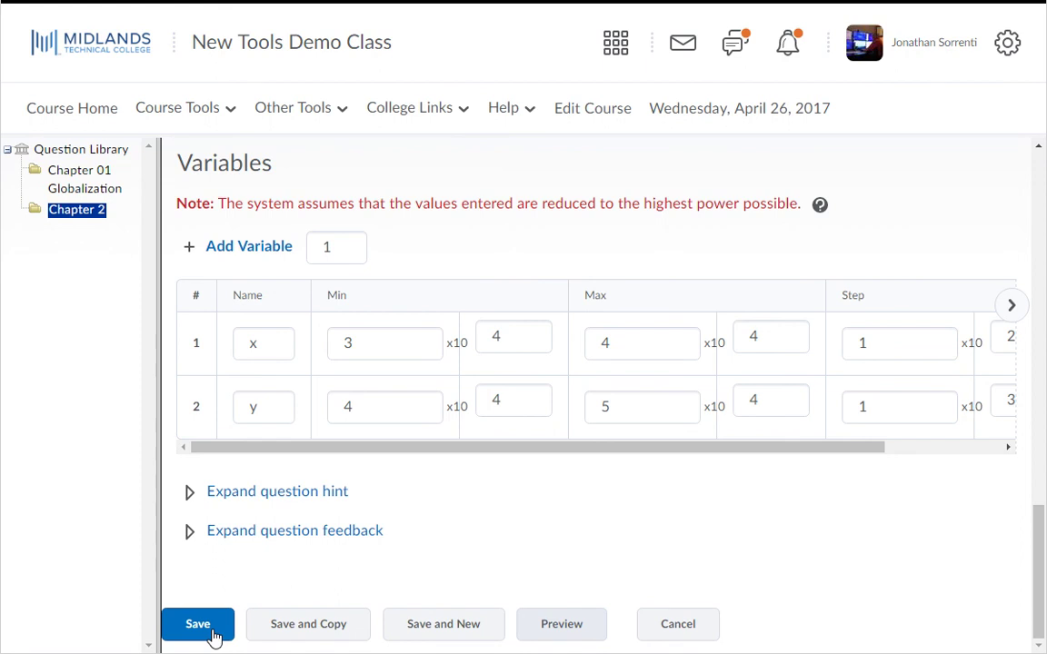
left_click(564, 636)
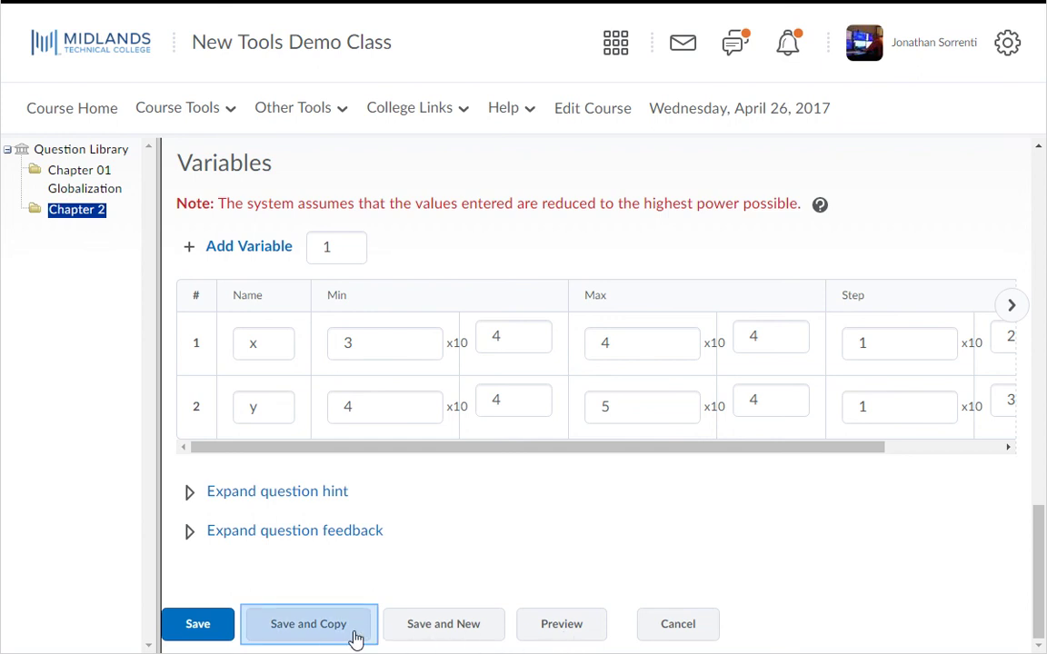
left_click(305, 638)
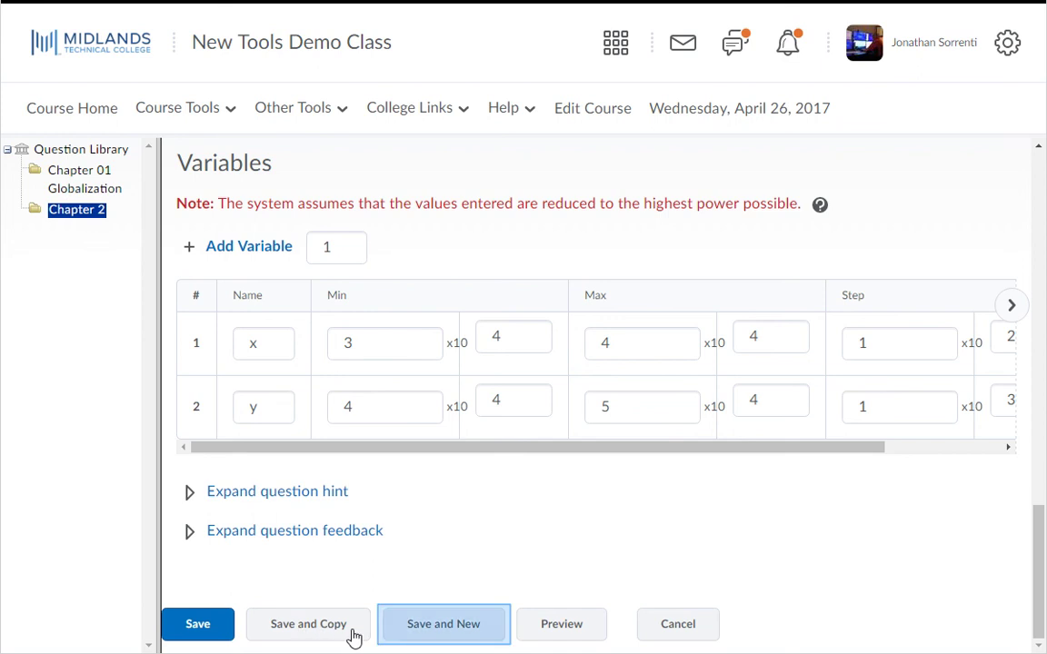
left_click(442, 637)
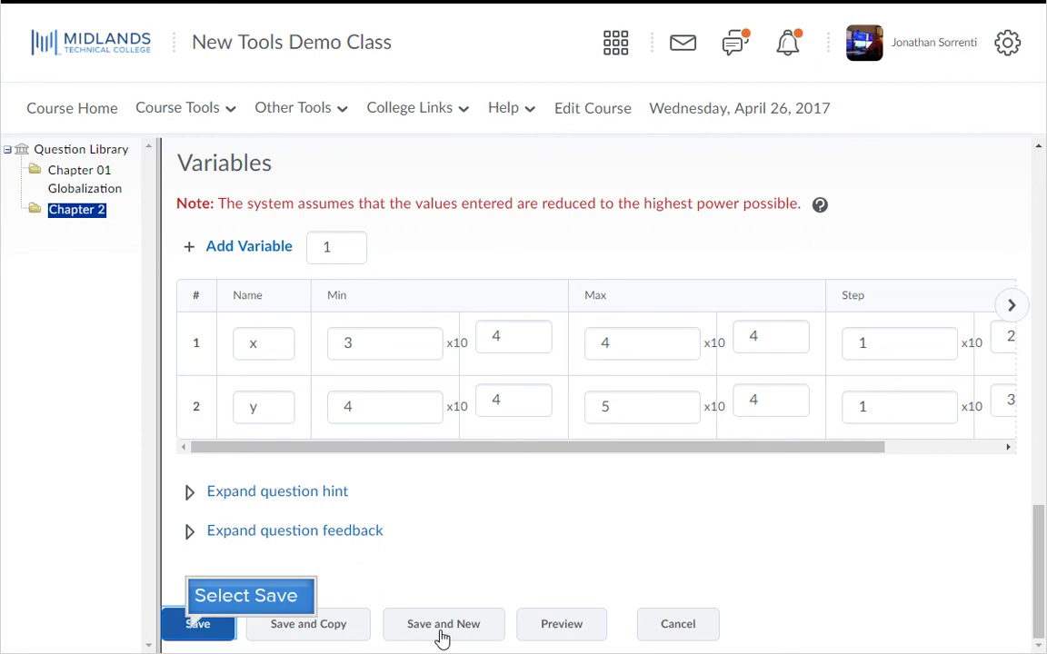
left_click(193, 636)
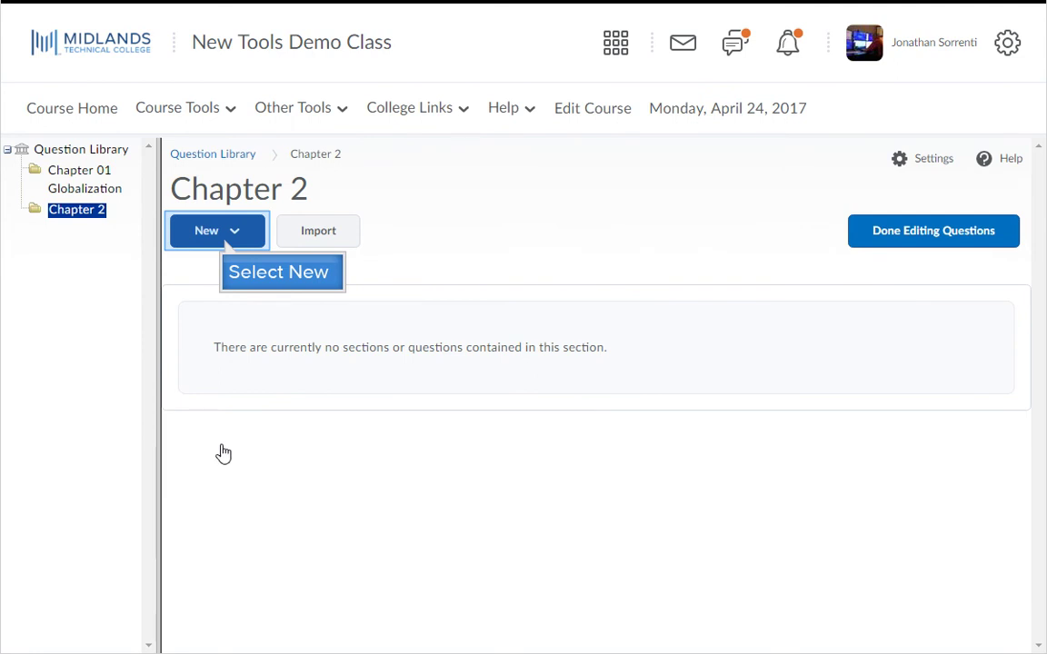
Create a new Likert question in Chapter 2 with the introductory text "Rate the following questions:".
left_click(226, 247)
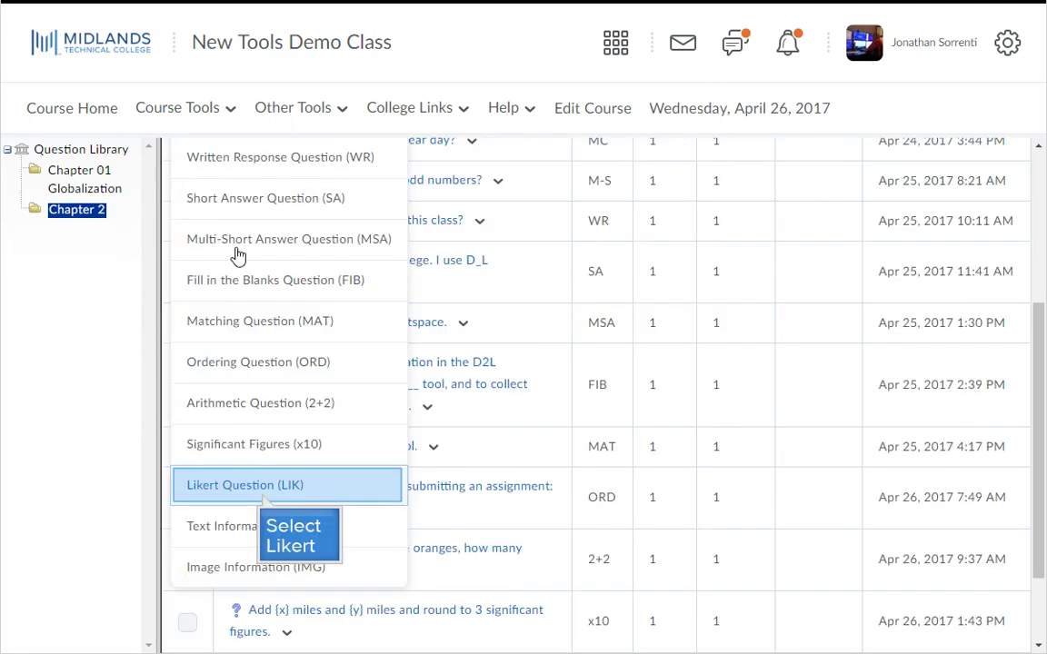
left_click(264, 487)
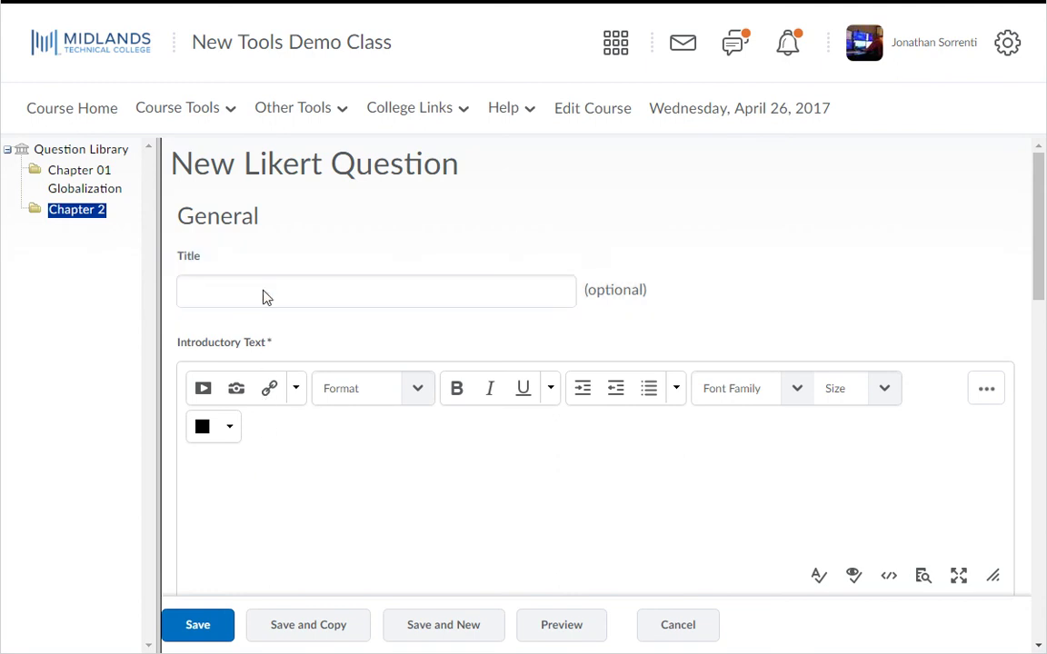
key("Tab")
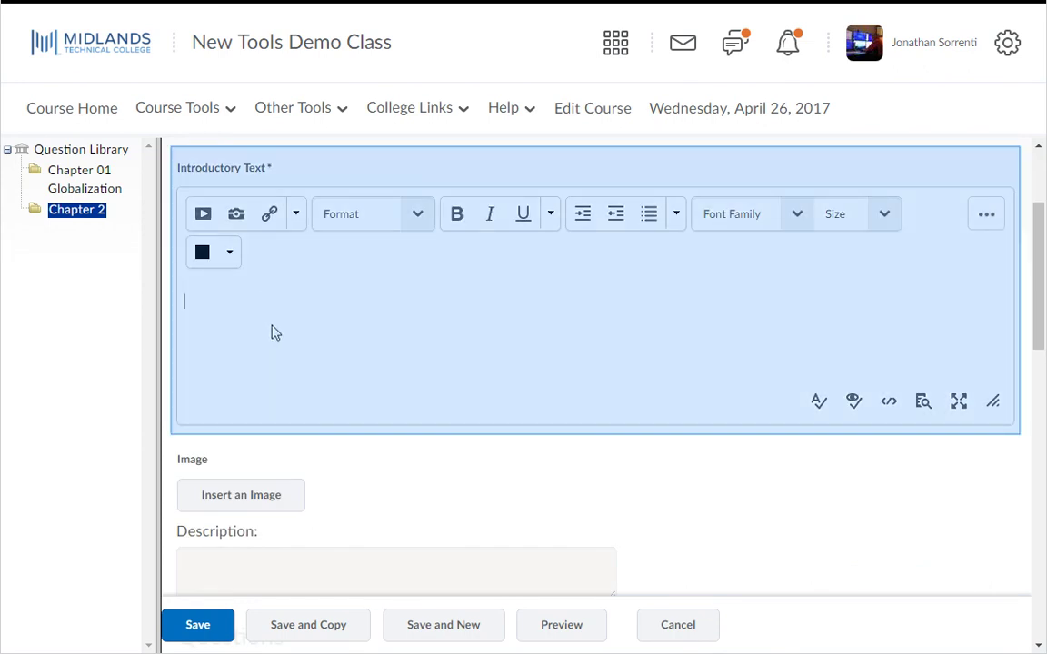
type("Rate the following questions:")
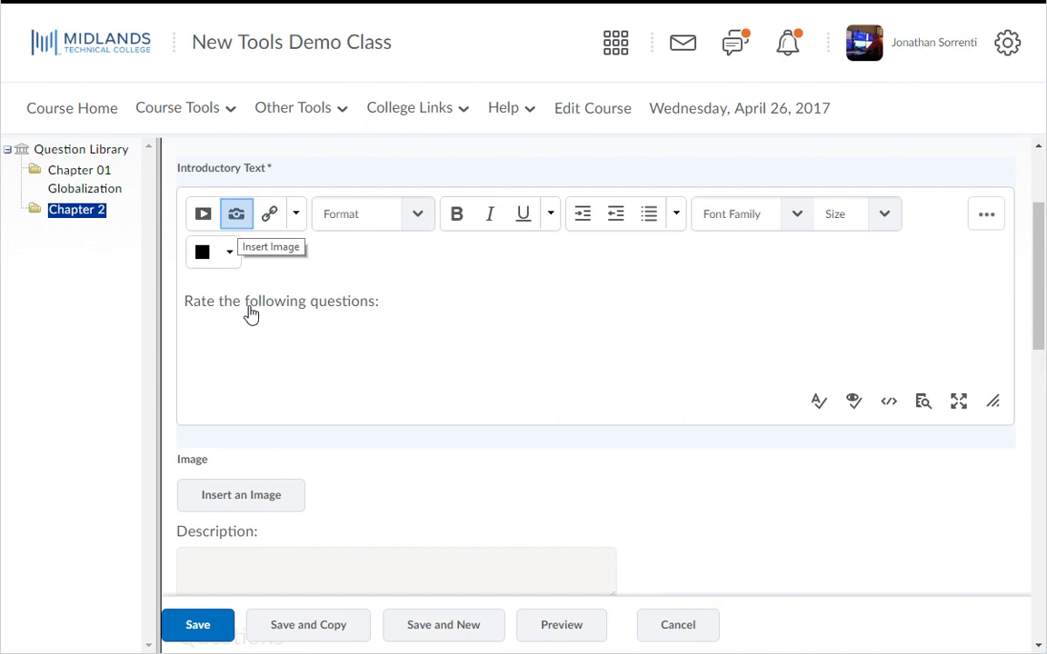
Choose the Satisfaction Scale, add the statements "How did you like this test?" and "How did you like this course?", and preview the question.
scroll(239, 226, "down", 4)
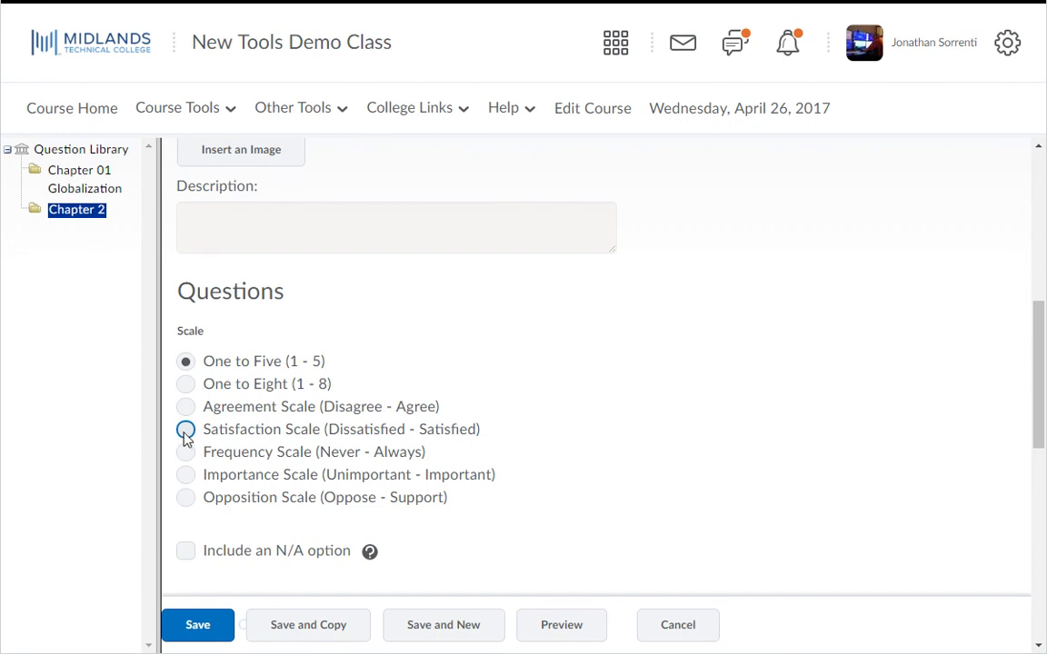
scroll(186, 437, "down", 4)
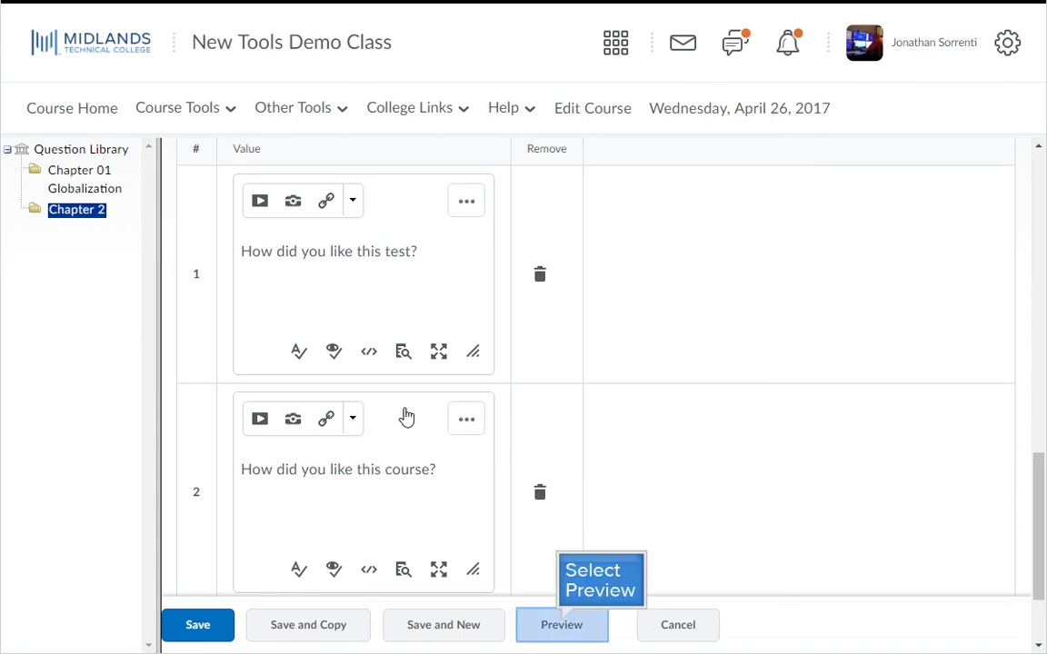
left_click(563, 629)
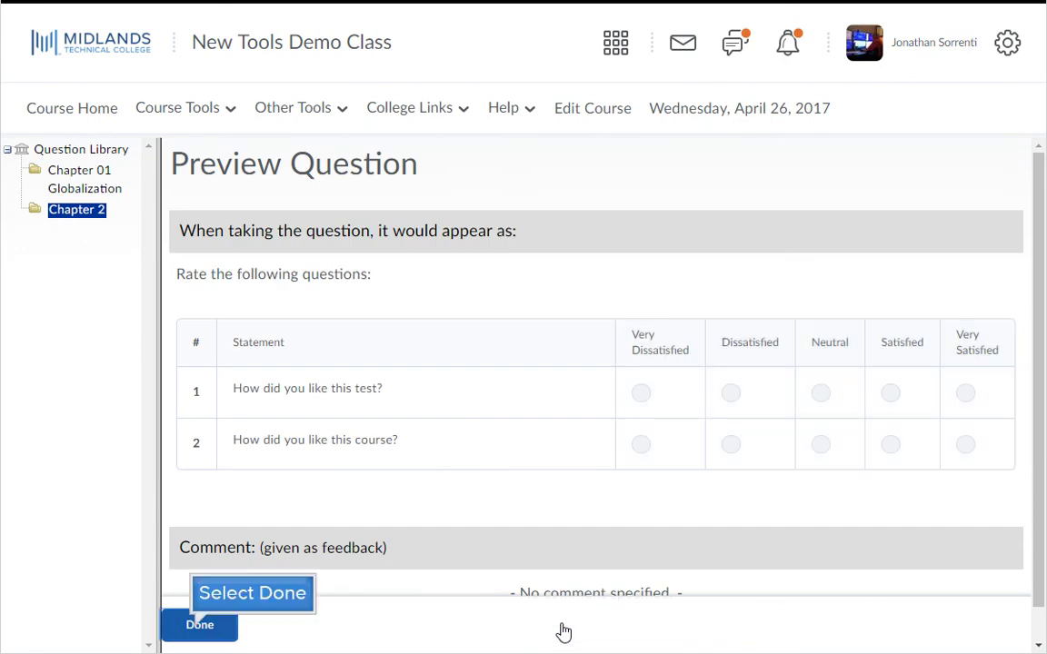
left_click(200, 632)
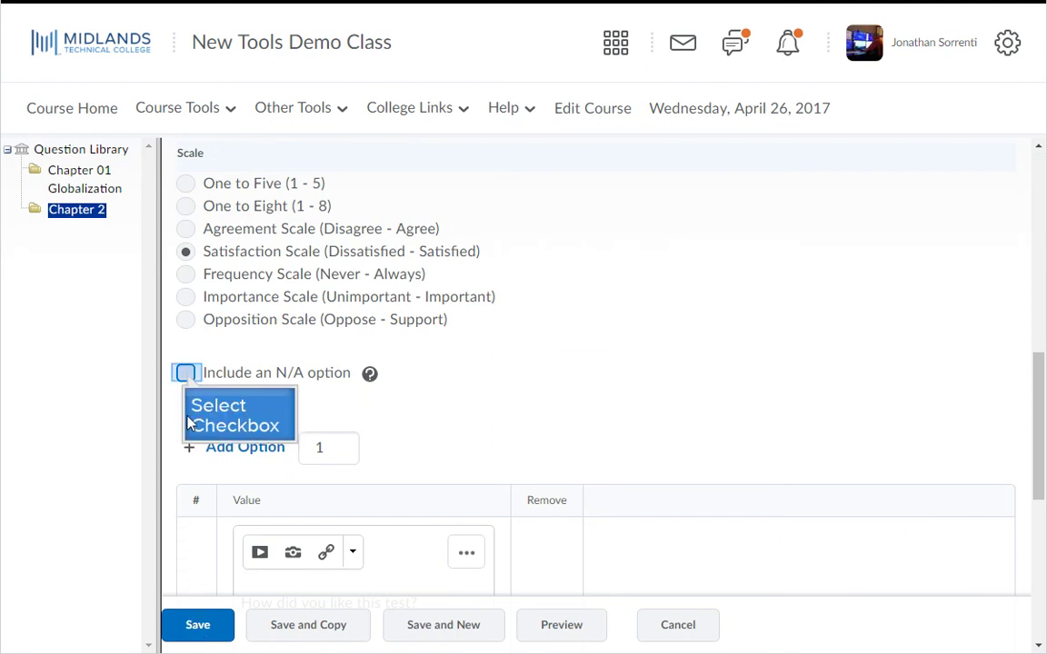
Include an N/A option in the Likert question and preview the result.
left_click(187, 375)
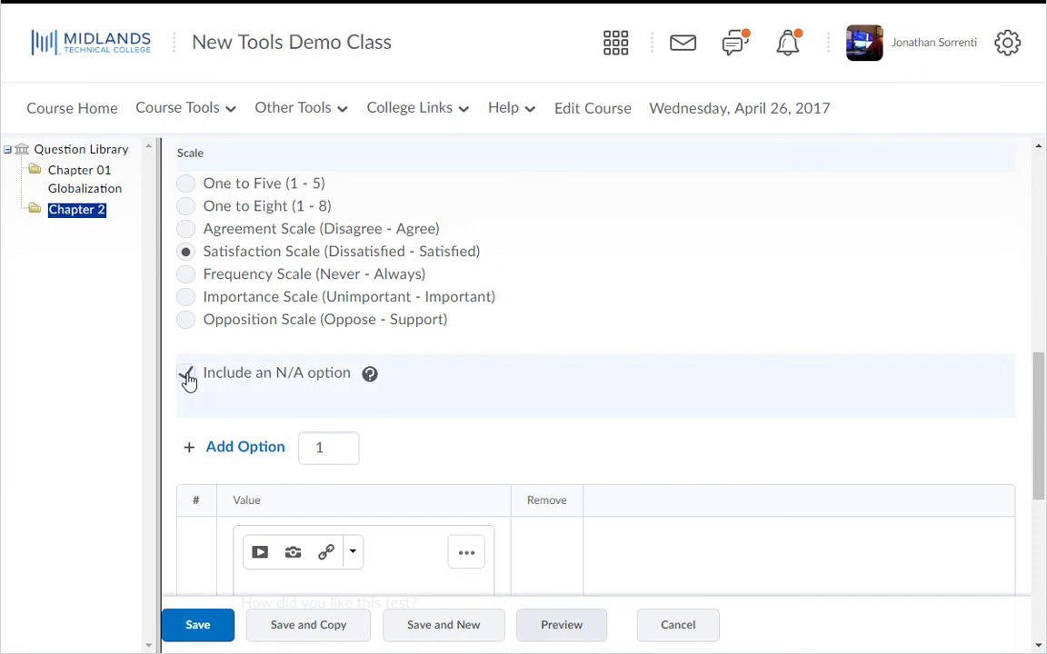
left_click(557, 636)
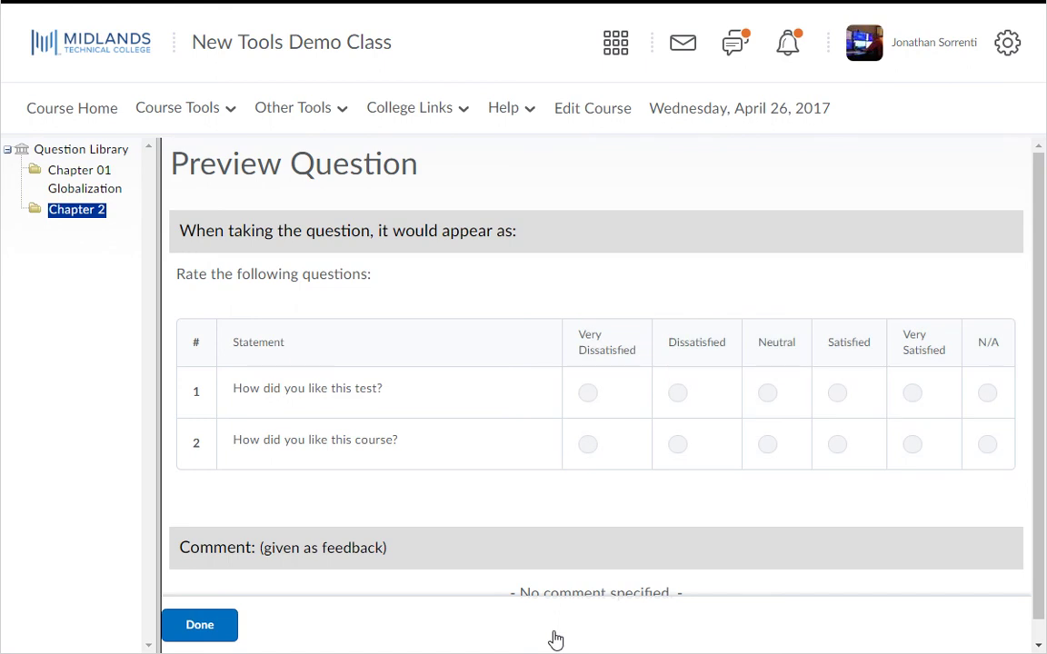
left_click(198, 627)
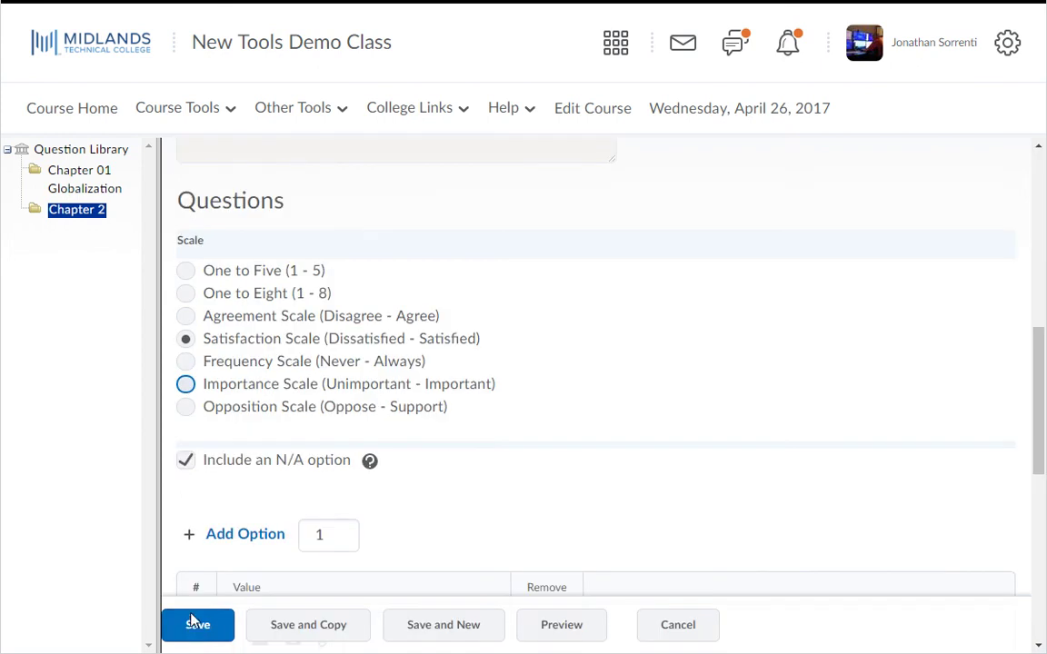
Change the Likert scale to Importance Scale (Unimportant - Important) and preview the question.
left_click(185, 385)
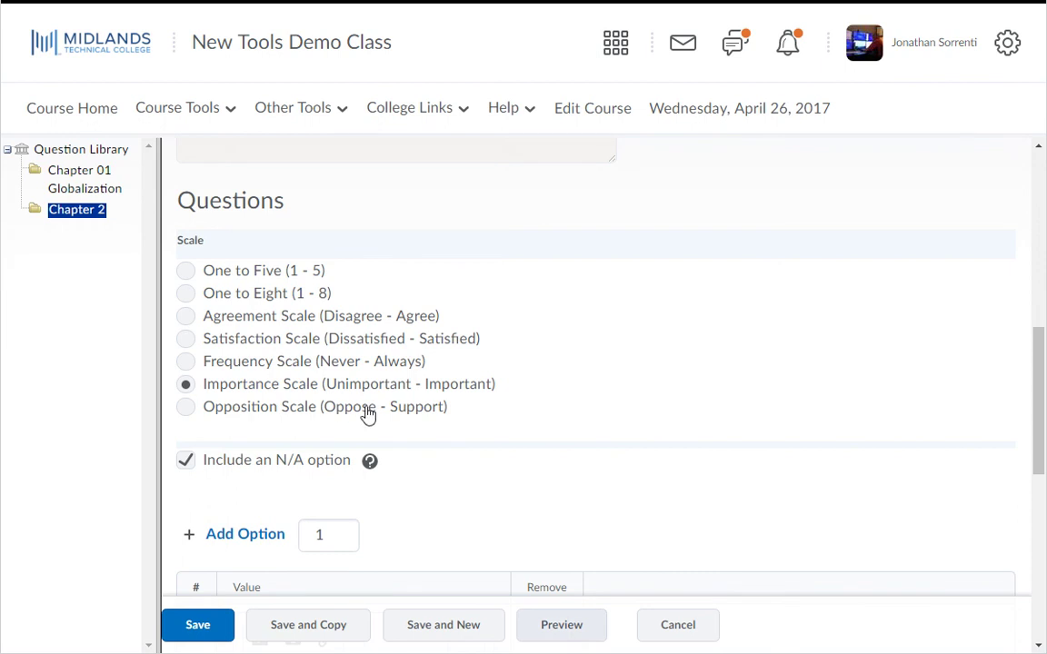
left_click(556, 627)
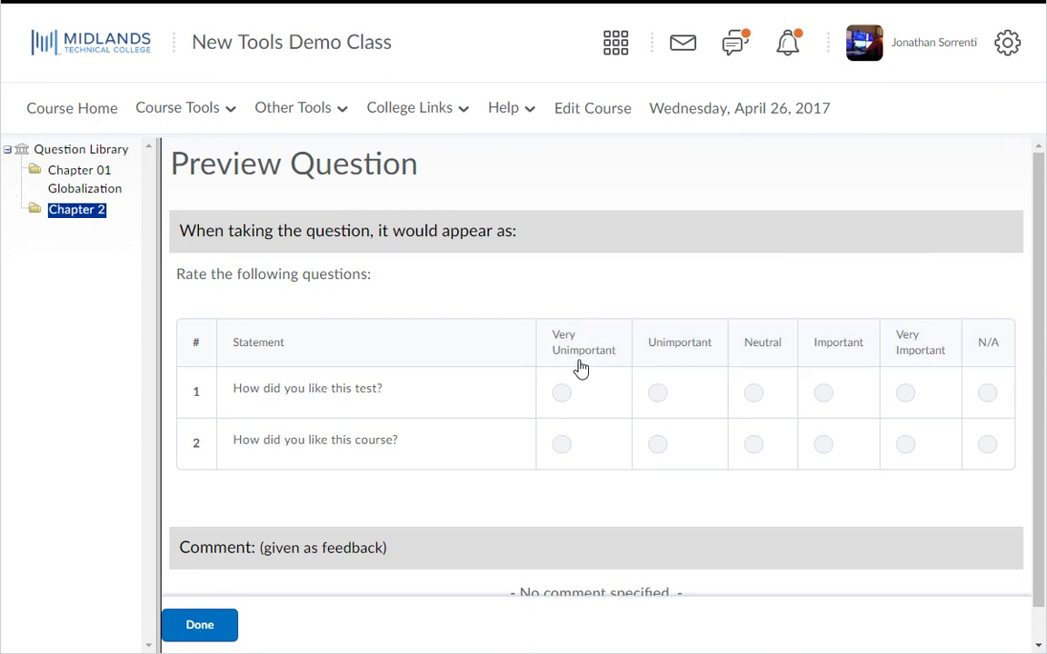
left_click(200, 625)
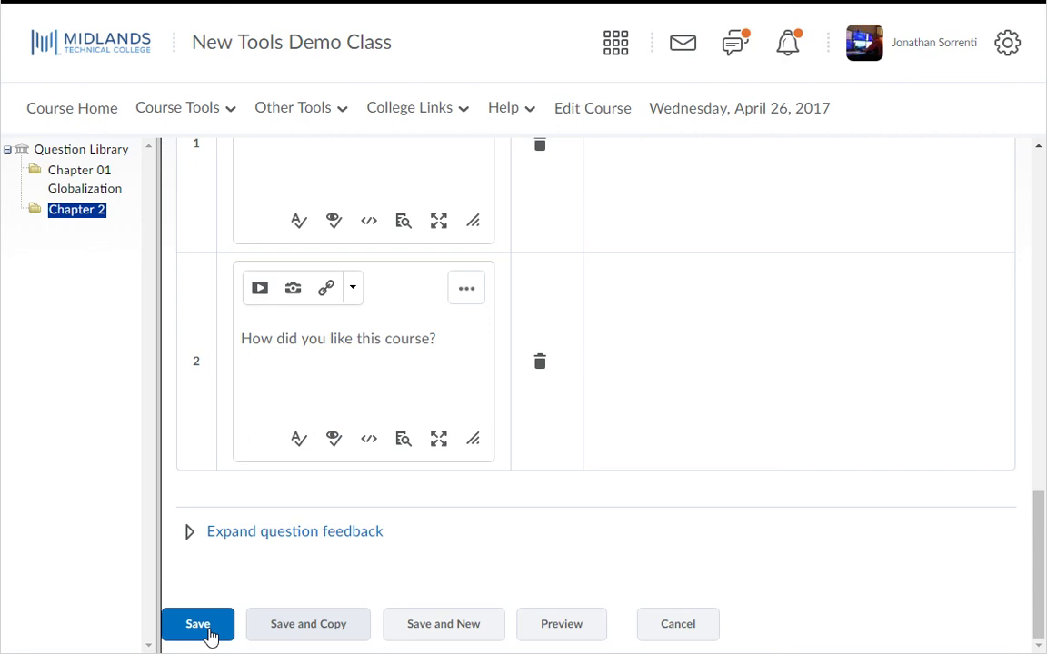
Save the Likert question to the Chapter 2 section of the library.
left_click(309, 627)
left_click(312, 641)
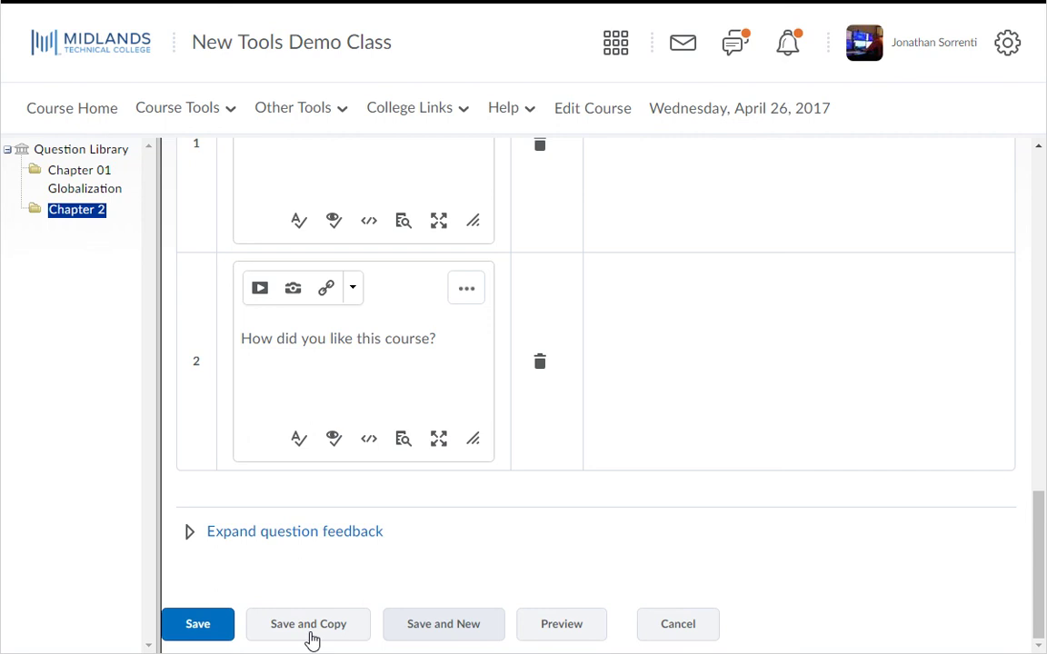
left_click(444, 640)
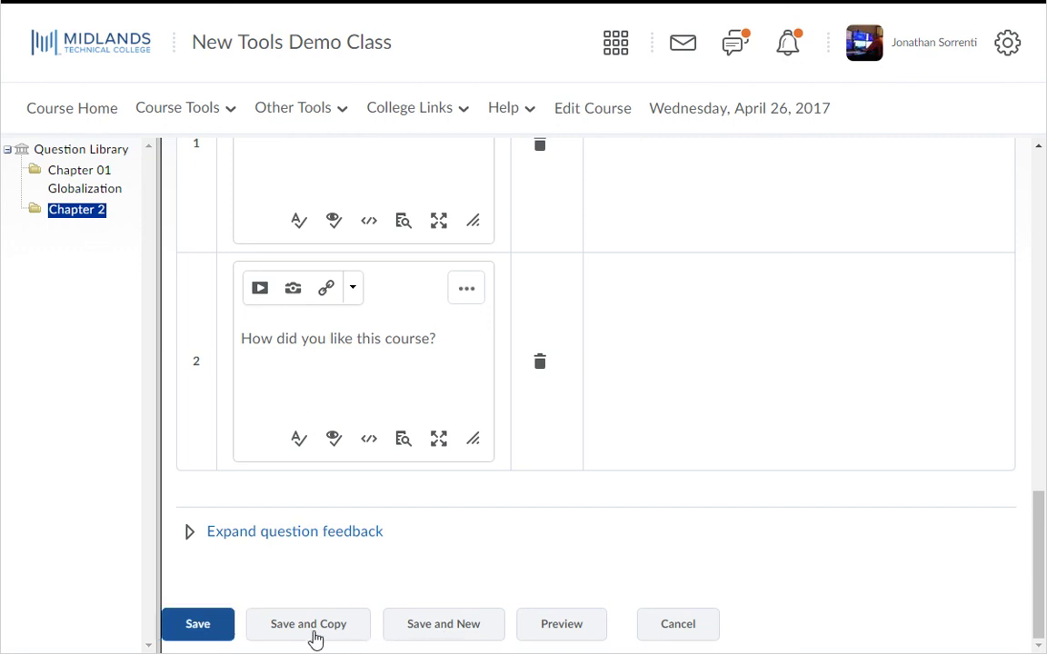
left_click(196, 626)
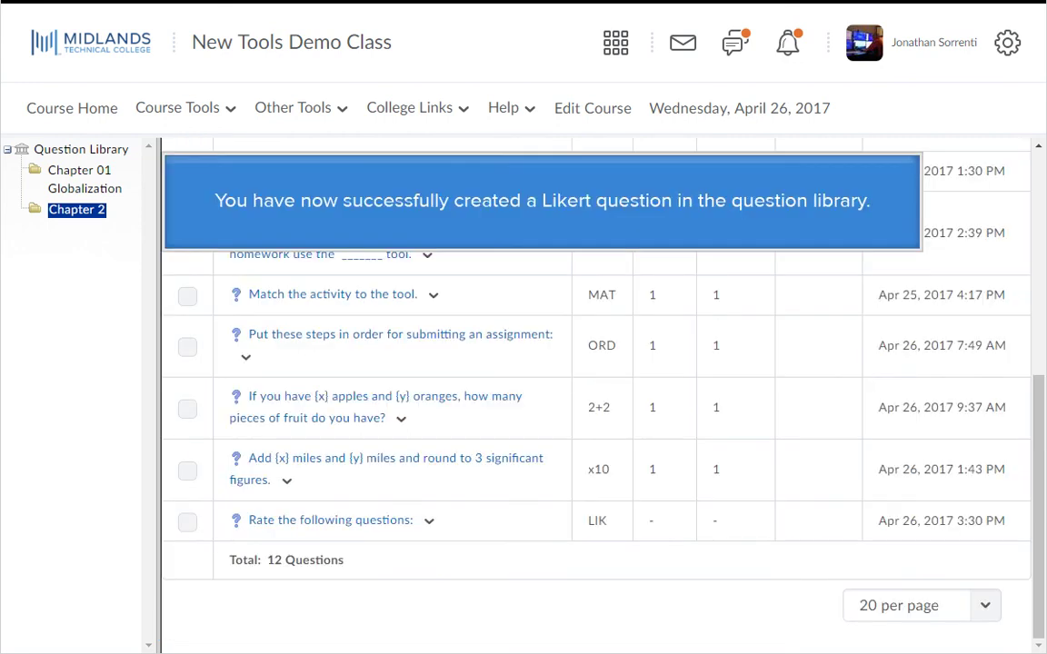